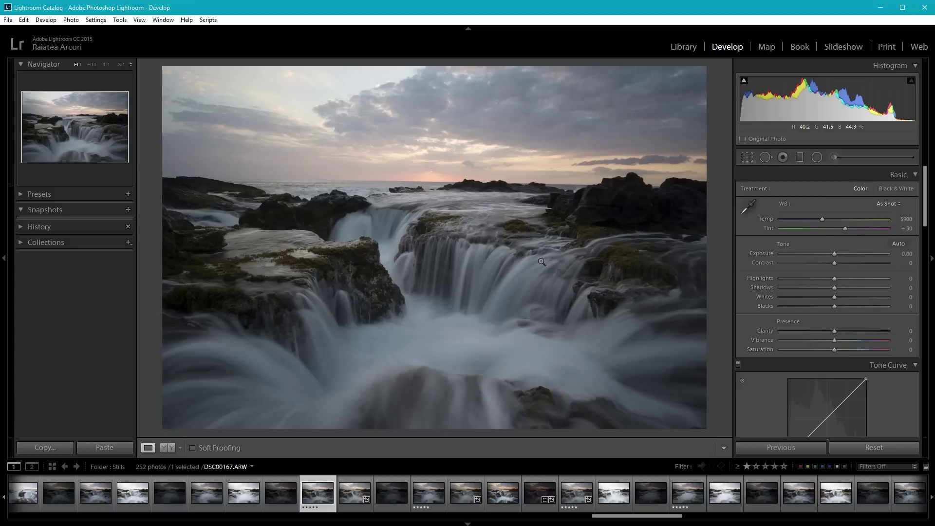
Step: Enable lens profile corrections with vignetting correction at 0, and remove chromatic aberration from the photo
scroll(915, 265, "down", 5)
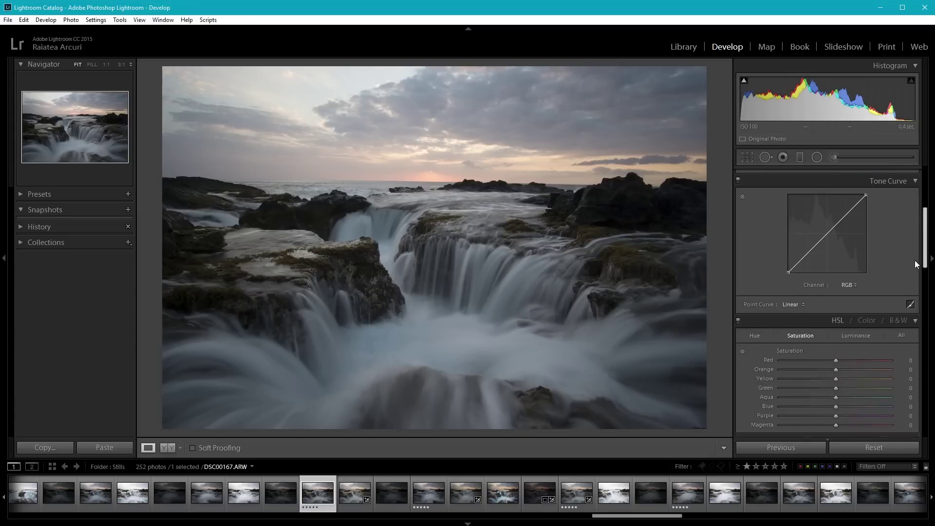
left_click_drag(915, 264, 911, 357)
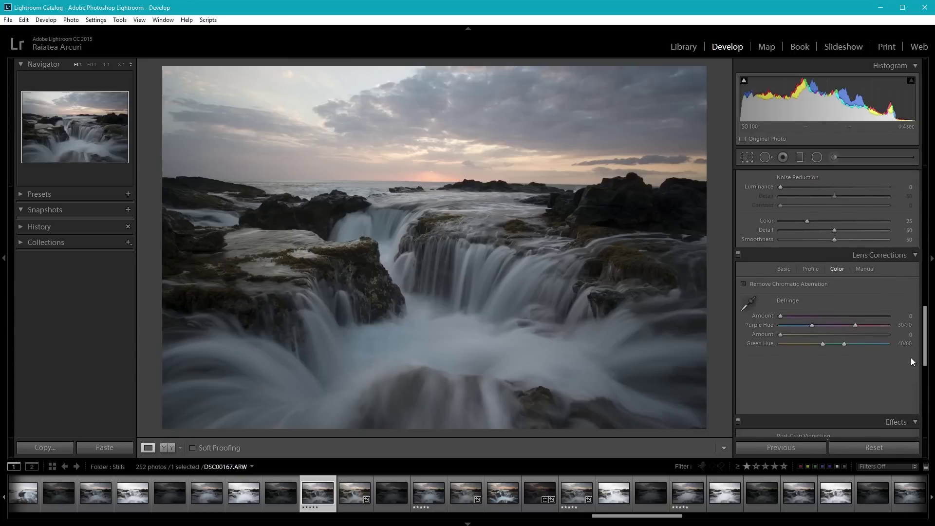
left_click(810, 269)
left_click(802, 282)
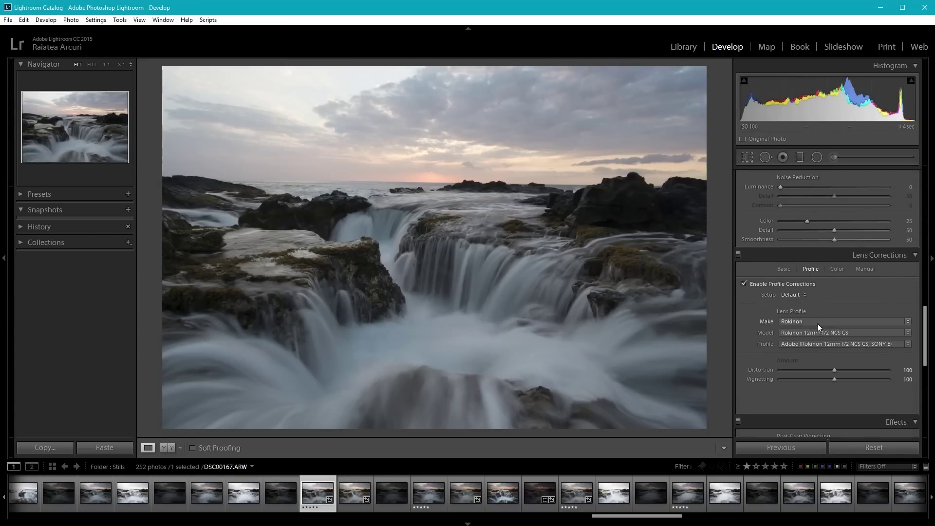
left_click_drag(834, 380, 767, 379)
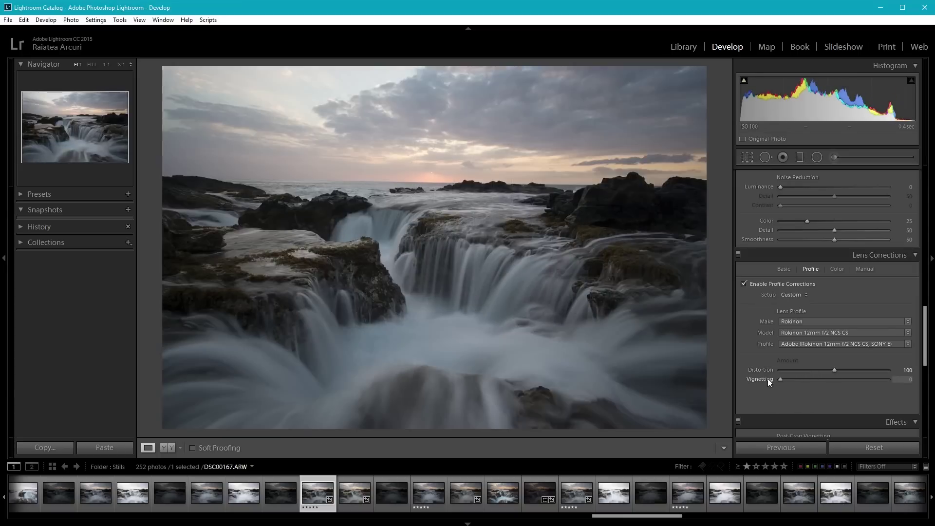
left_click(837, 270)
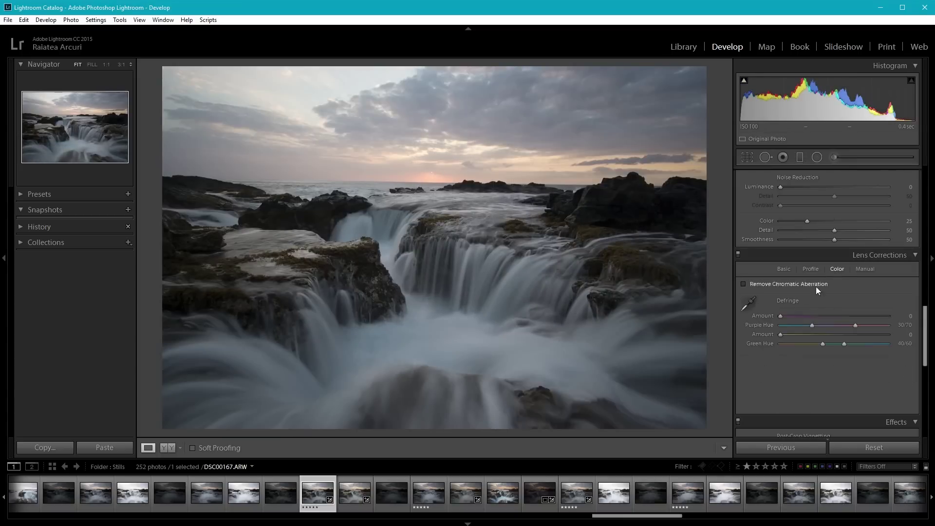
left_click(776, 283)
Step: Set the photo's Highlights to -59, Shadows to +29 and Blacks to +48
left_click_drag(927, 342, 925, 201)
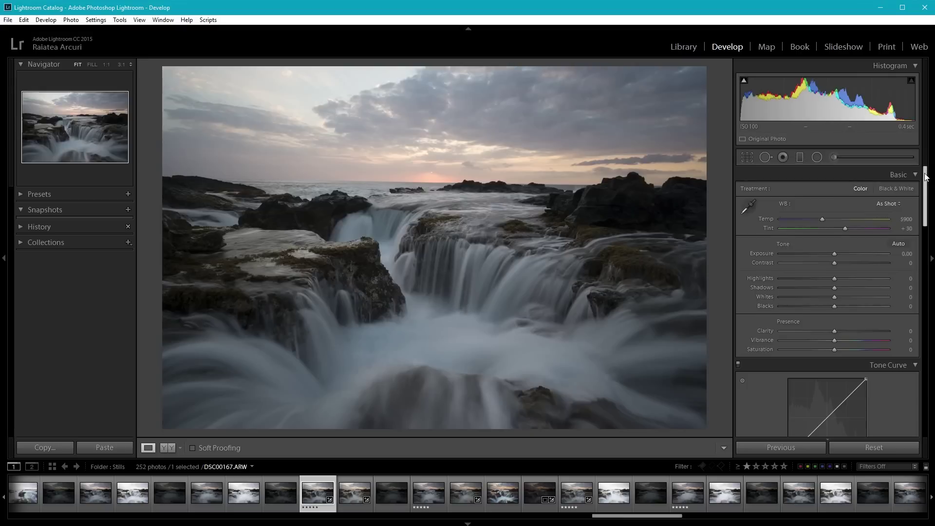
mouse_move(926, 177)
left_mouse_down()
mouse_move(926, 185)
mouse_move(926, 172)
left_mouse_up()
left_click(804, 278)
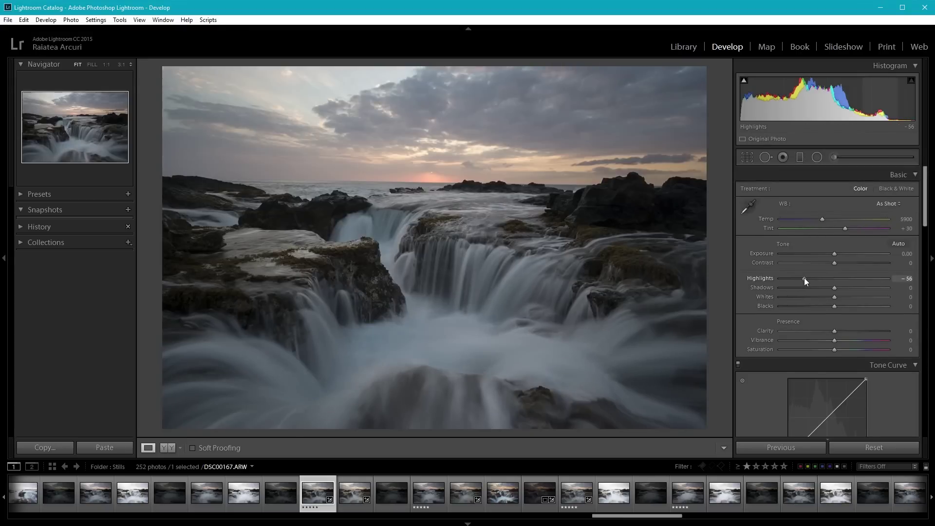
left_click_drag(804, 278, 849, 288)
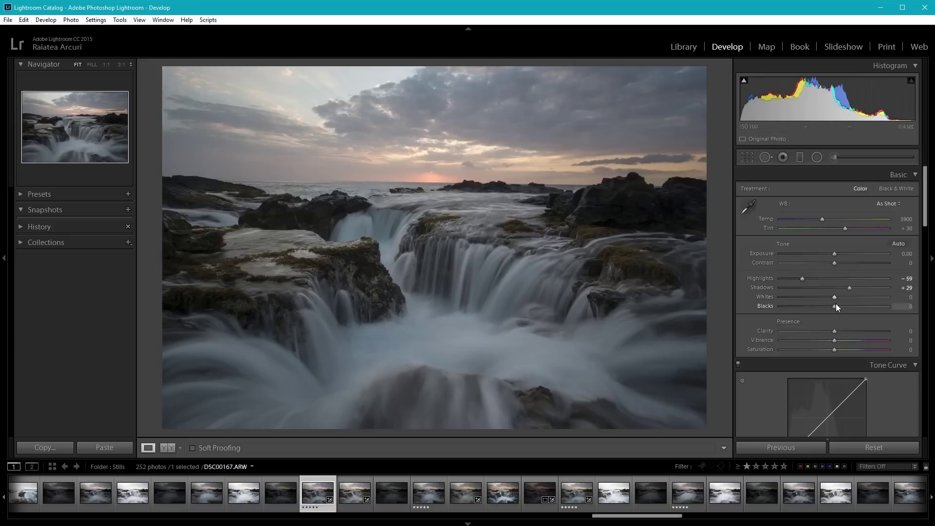
left_click_drag(835, 306, 860, 306)
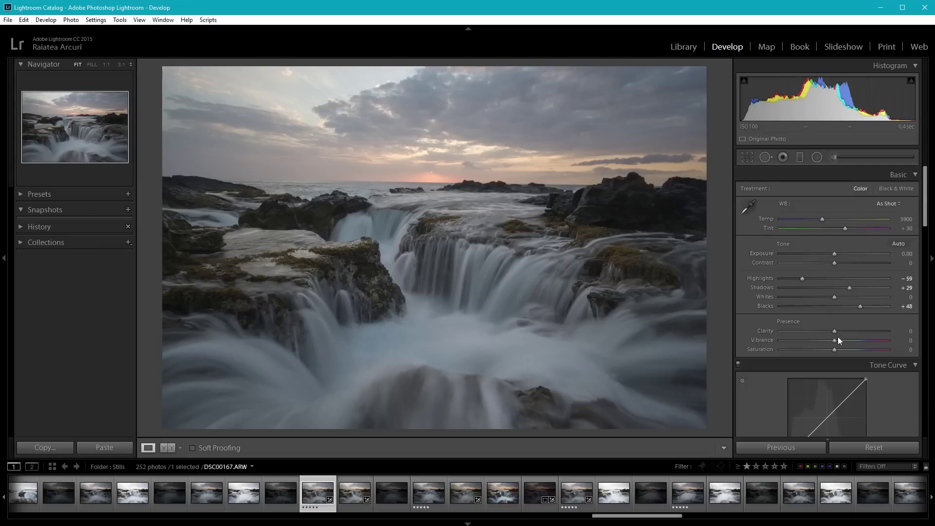
Step: Raise Vibrance to +41 and set the white balance to Temp 6253 and Tint +28
left_click_drag(849, 340, 852, 340)
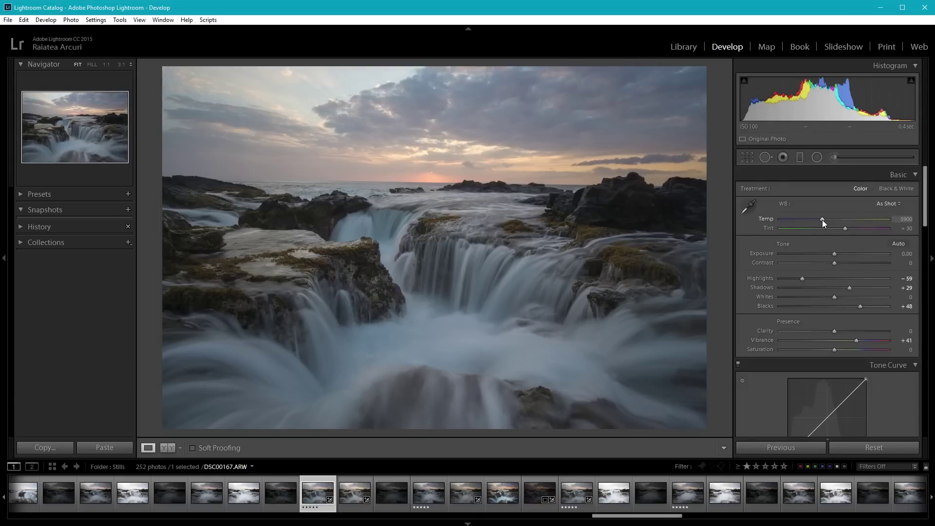
left_click_drag(822, 220, 826, 220)
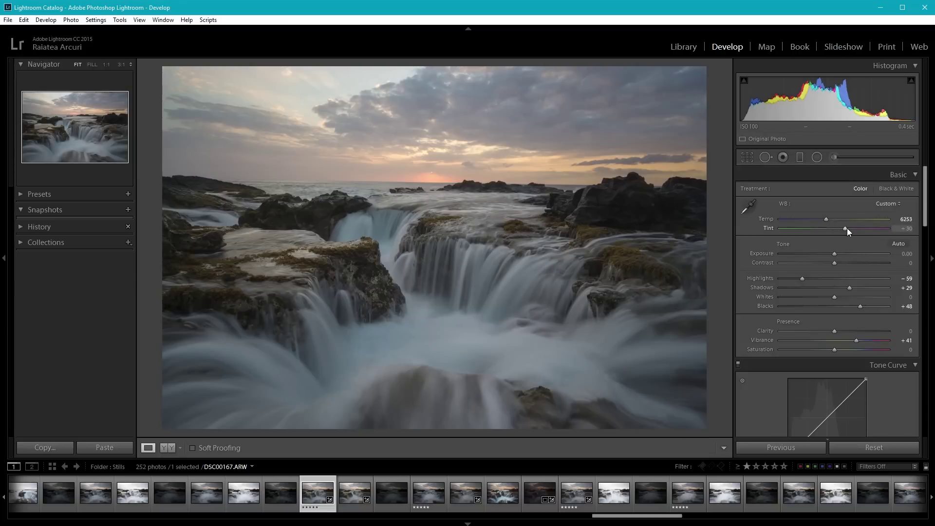
left_click_drag(846, 229, 845, 229)
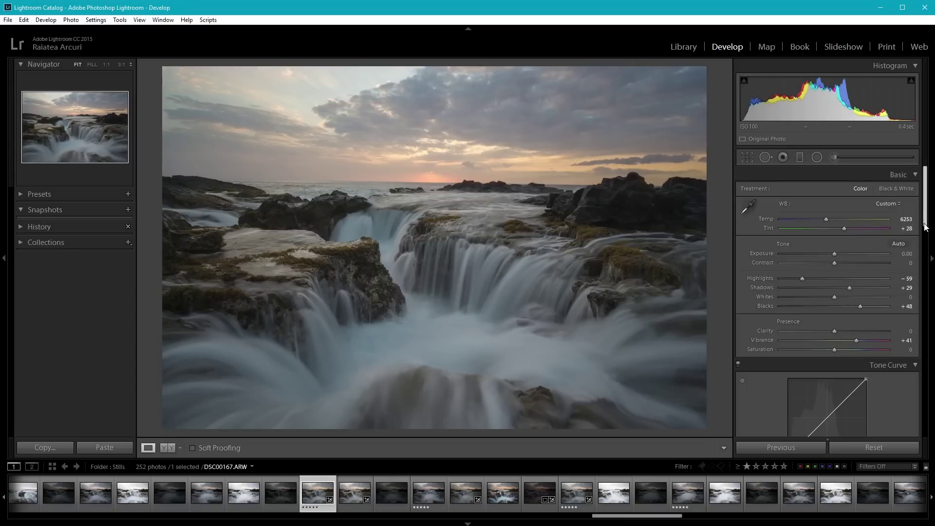
left_click_drag(924, 224, 925, 213)
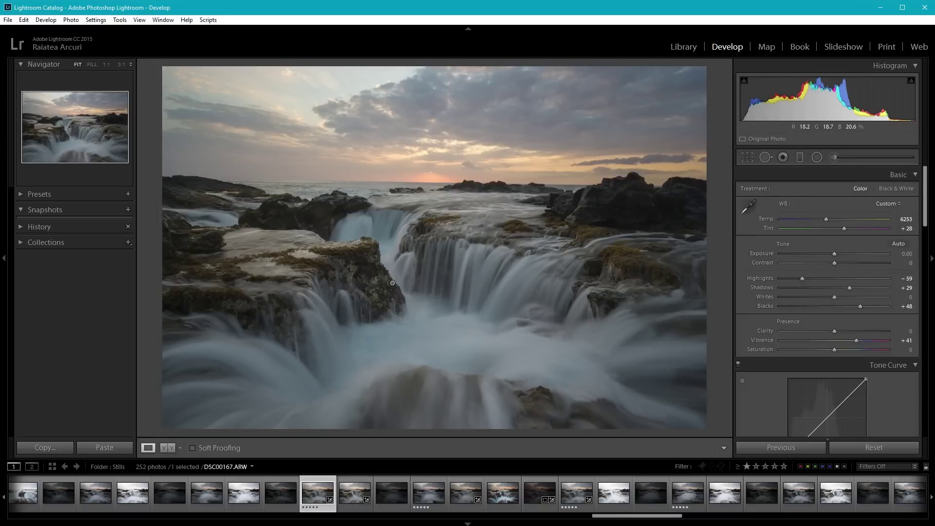
Step: Send the adjusted photo from Lightroom to Adobe Photoshop CC 2015 for editing
right_click(416, 266)
mouse_move(438, 337)
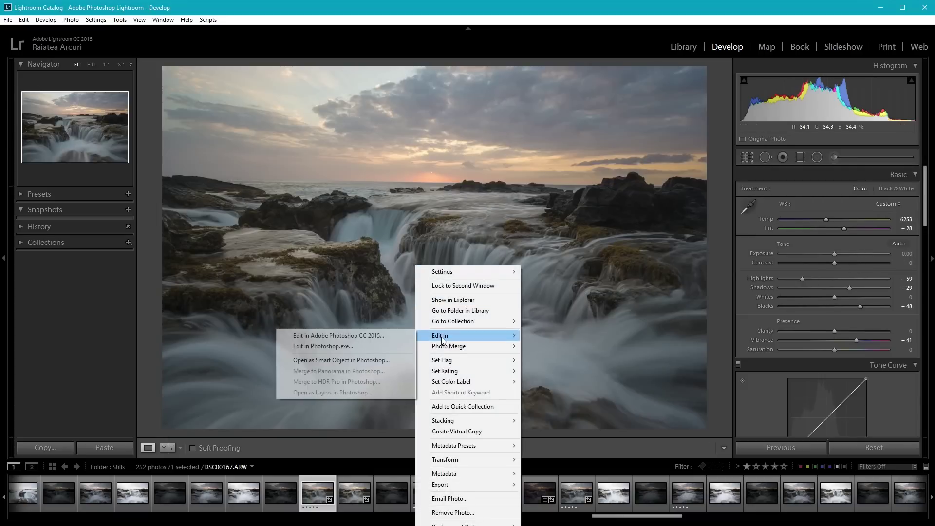
left_click(382, 335)
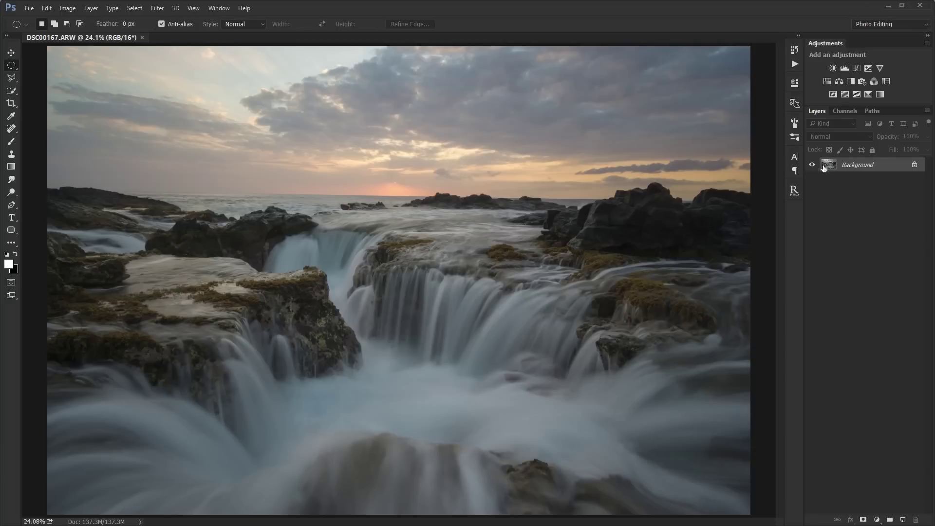
Step: Create all the brights, darks and midtones luminosity masks with Raya Pro
left_click(796, 190)
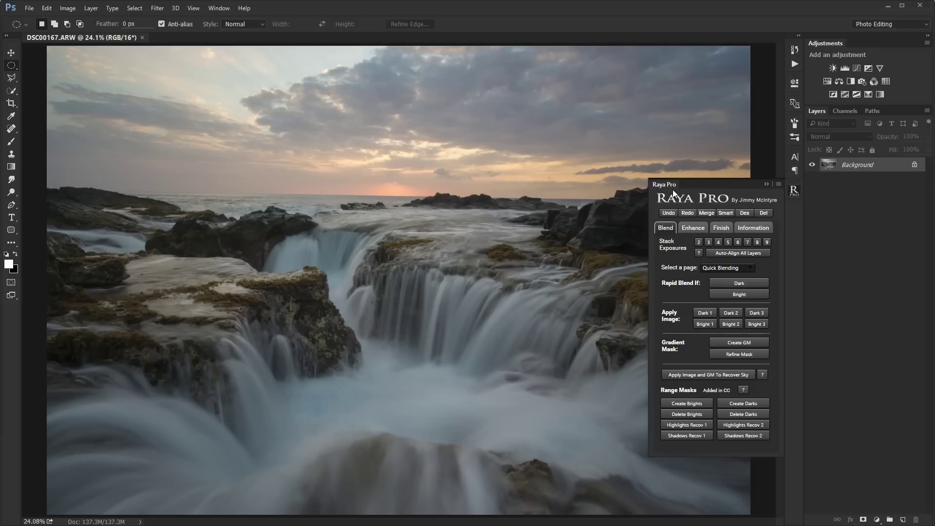
left_click(725, 267)
left_click(722, 285)
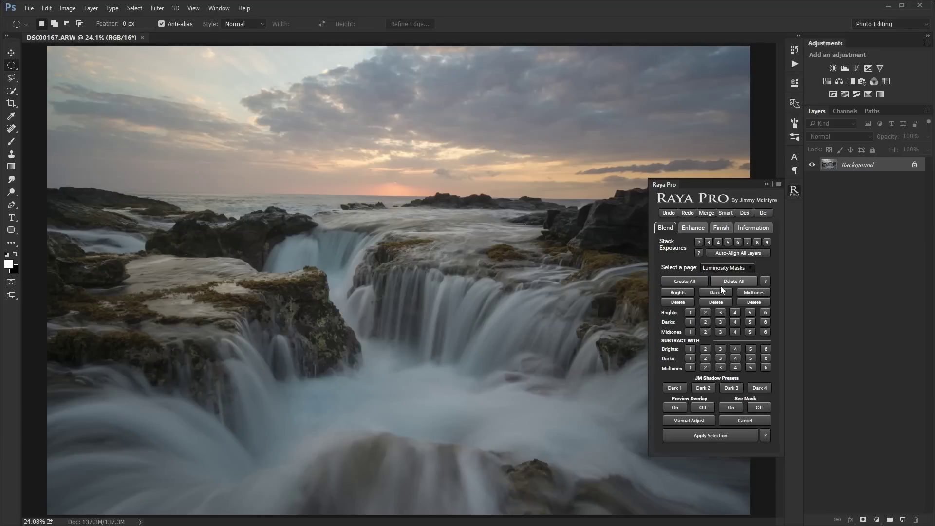
left_click(682, 281)
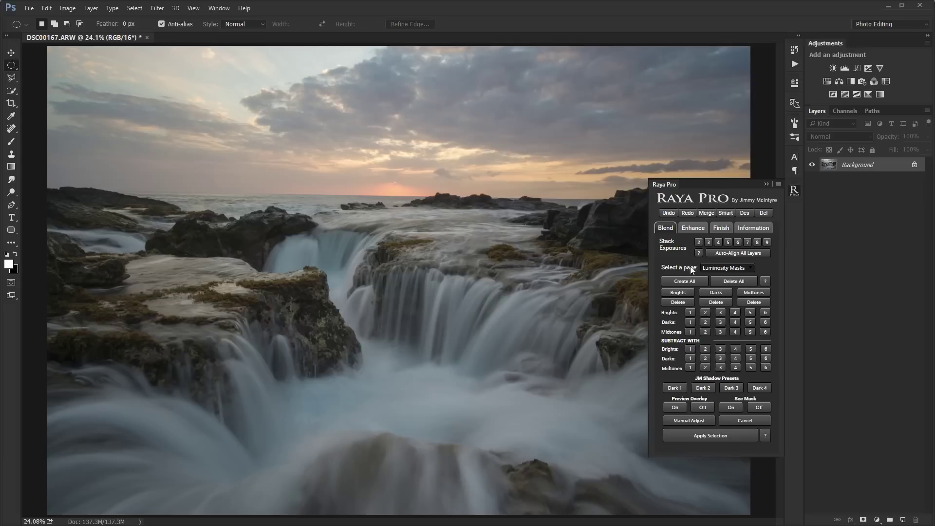
Step: Create the brights and darks range masks from Raya Pro's Quick Blending page and collapse Raya Pro
left_click(704, 268)
left_click(715, 279)
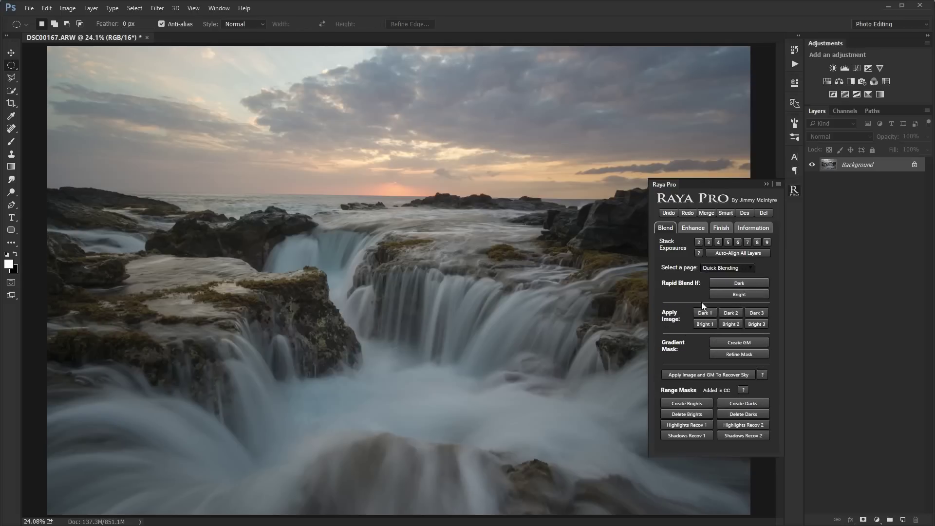
left_click(691, 403)
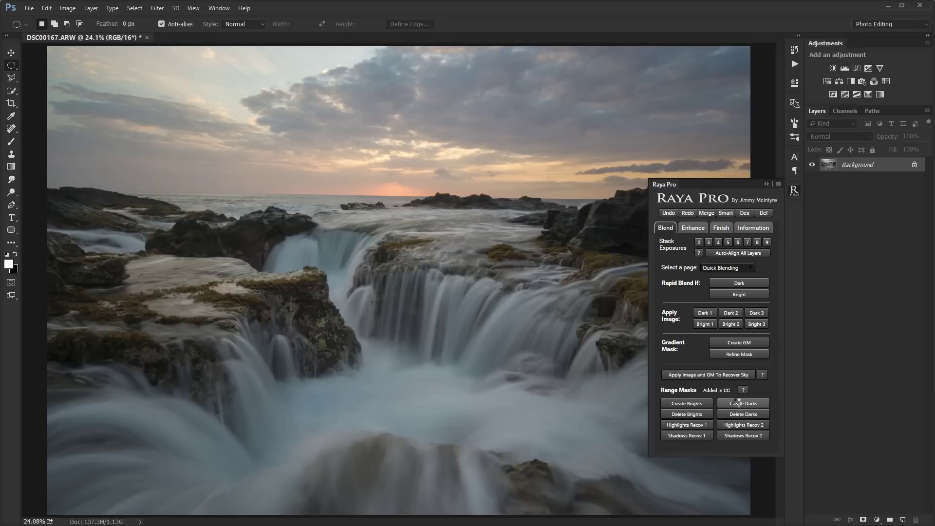
left_click(737, 402)
left_click(767, 184)
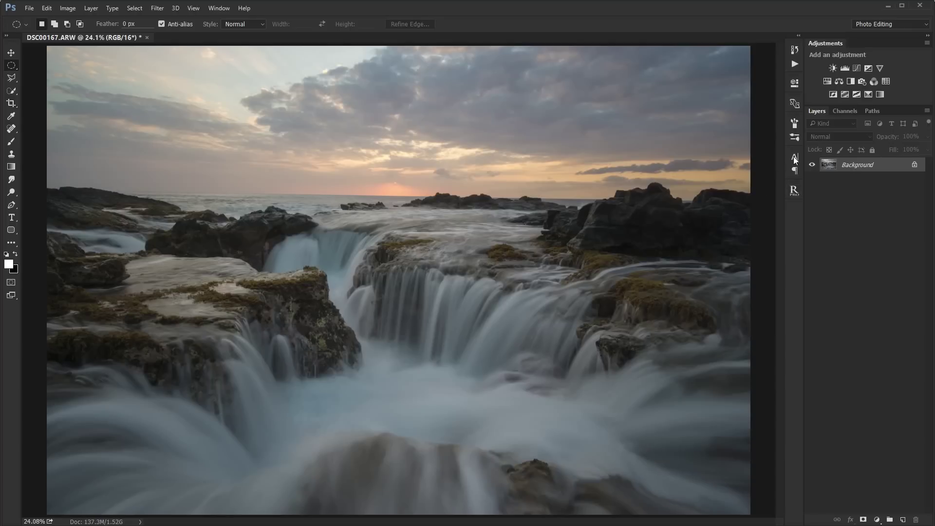
Step: Load the Midtones 2 luminosity mask channel as a selection
left_click(852, 112)
scroll(856, 347, "down", 2)
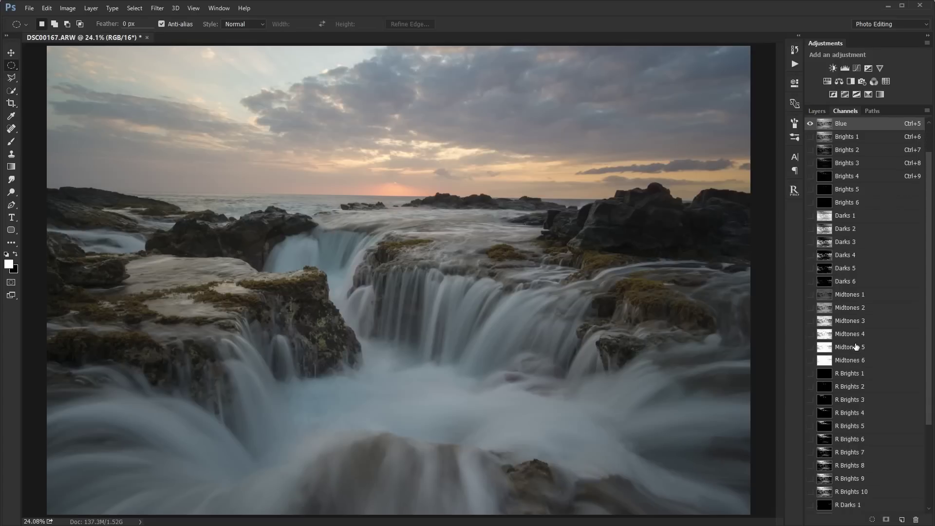
left_click(847, 312)
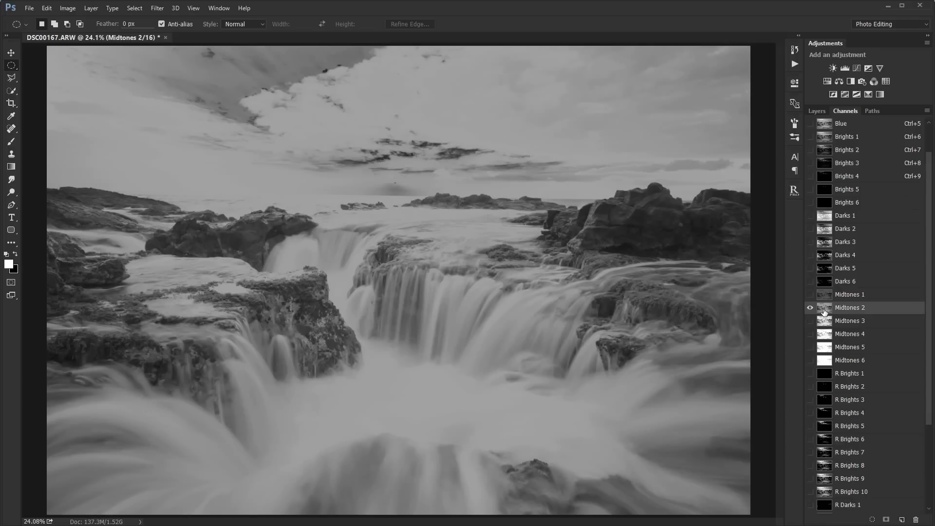
left_click(826, 312, "ctrl")
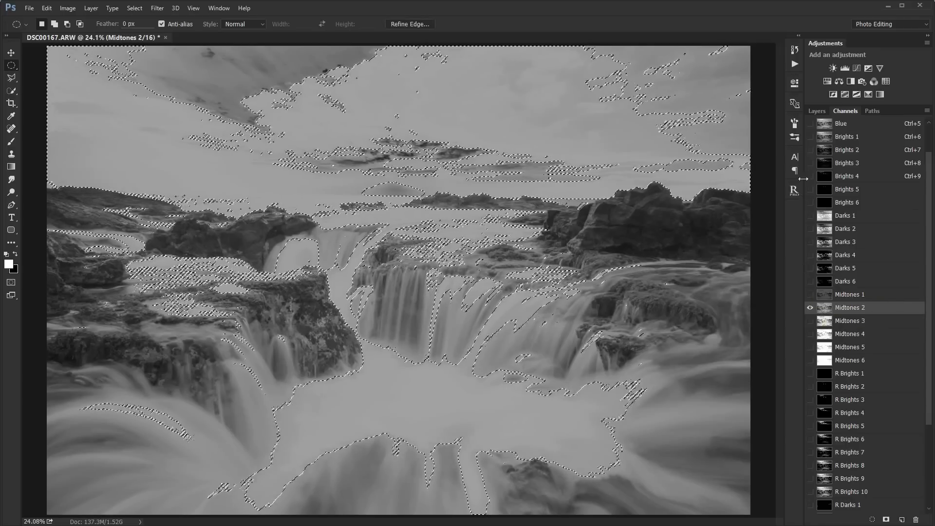
Step: Add a Curves adjustment layer masked by the Midtones 2 selection and restore the normal image view
left_click(817, 111)
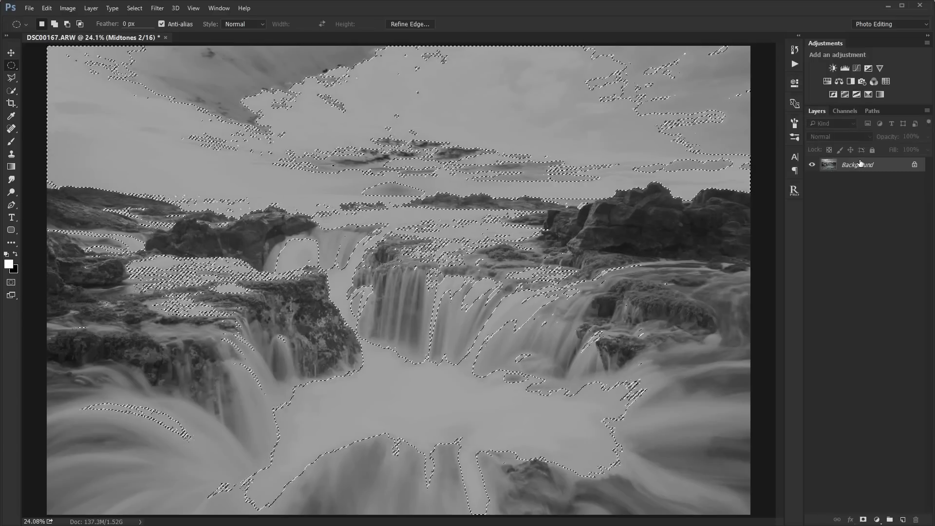
left_click(858, 67)
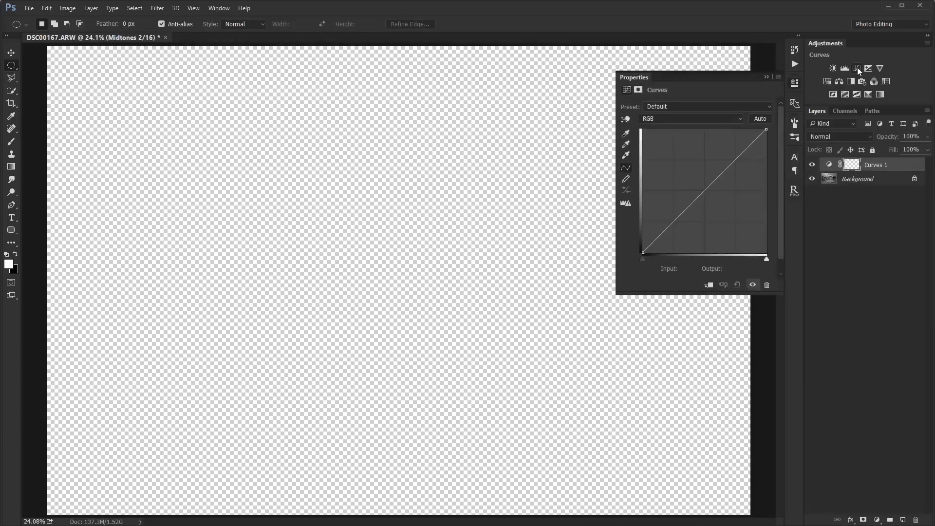
key("backslash")
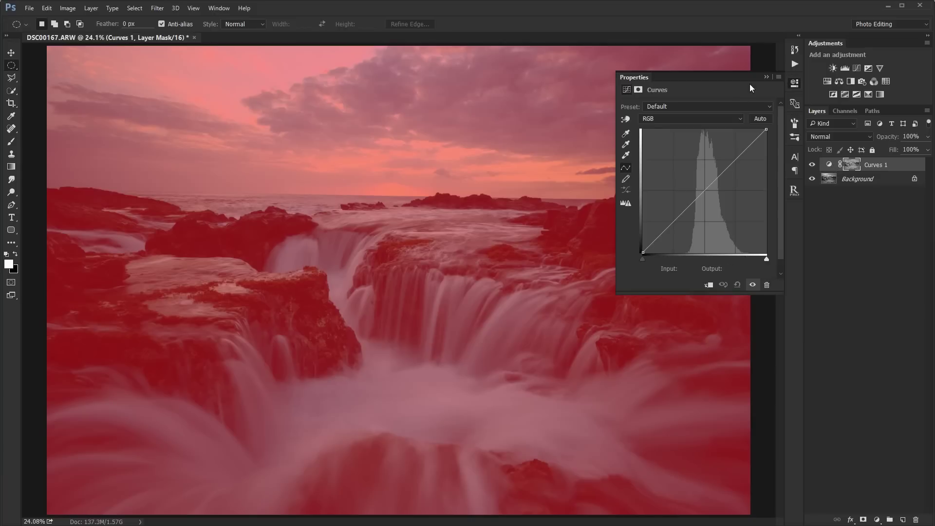
left_click(766, 77)
Step: Shape the Curves 1 adjustment with on-image targeting, brightening the glowing sky tones near the horizon and darkening the cloud midtones
left_click(829, 165)
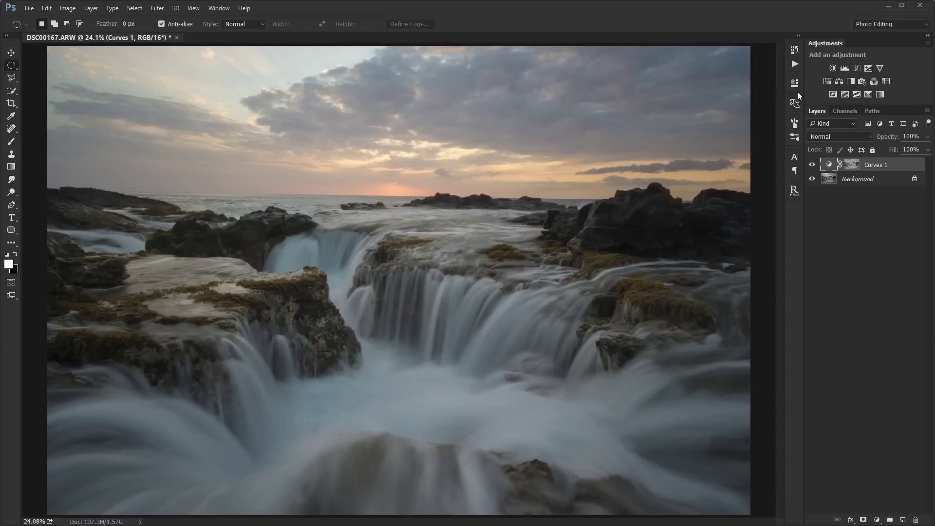
double_click(829, 165)
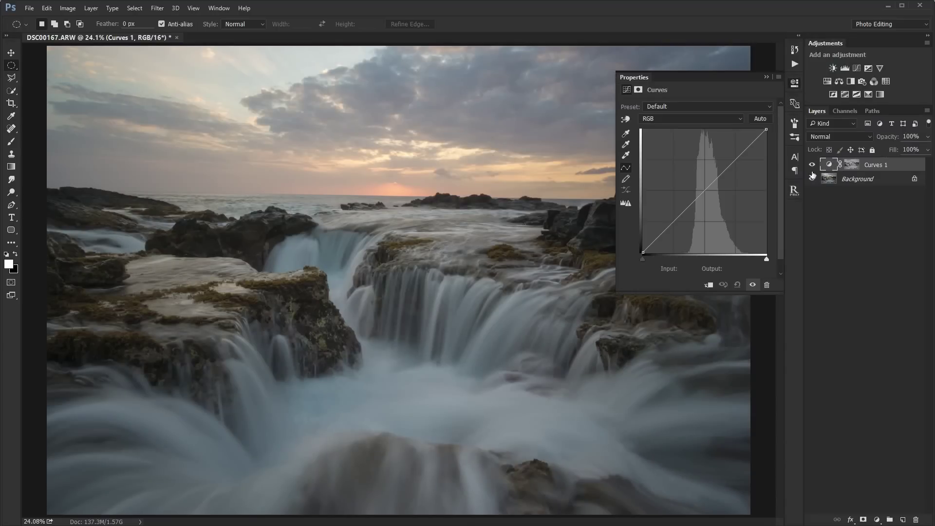
left_click(626, 119)
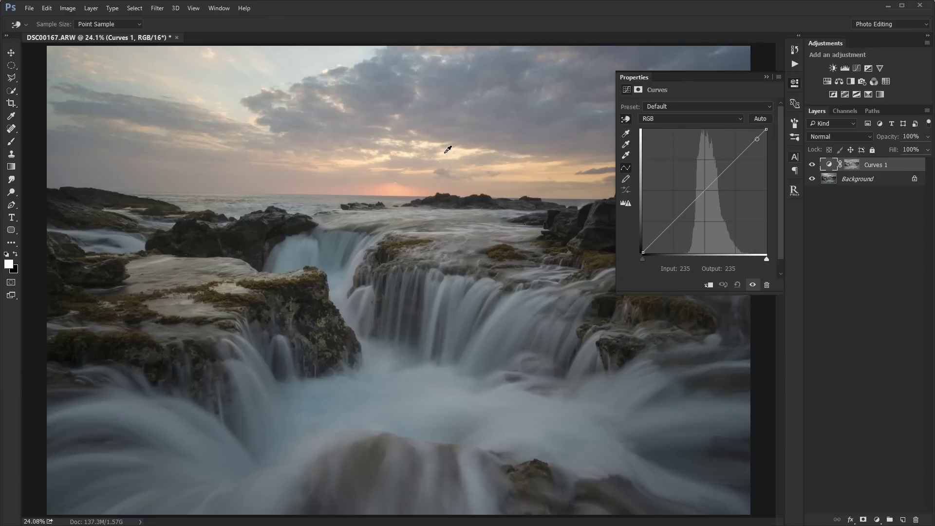
left_click_drag(448, 149, 448, 146)
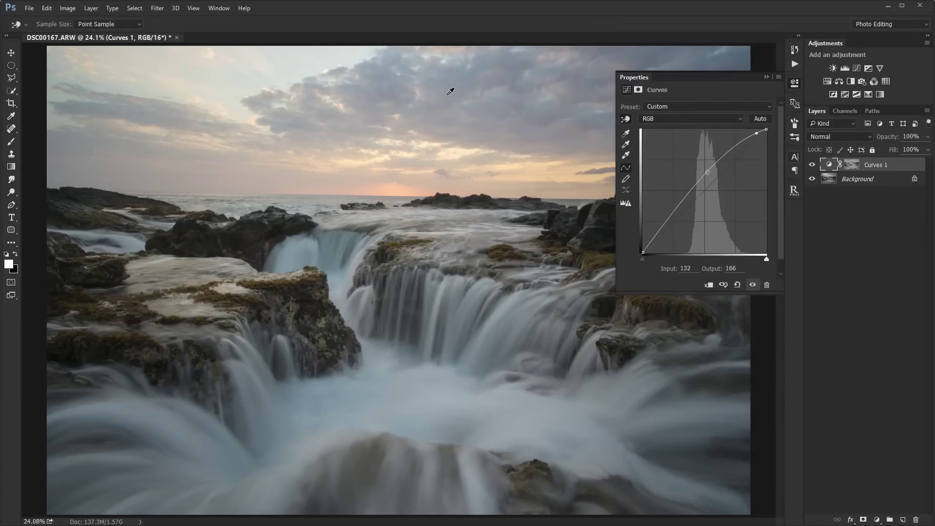
left_click_drag(448, 78, 448, 109)
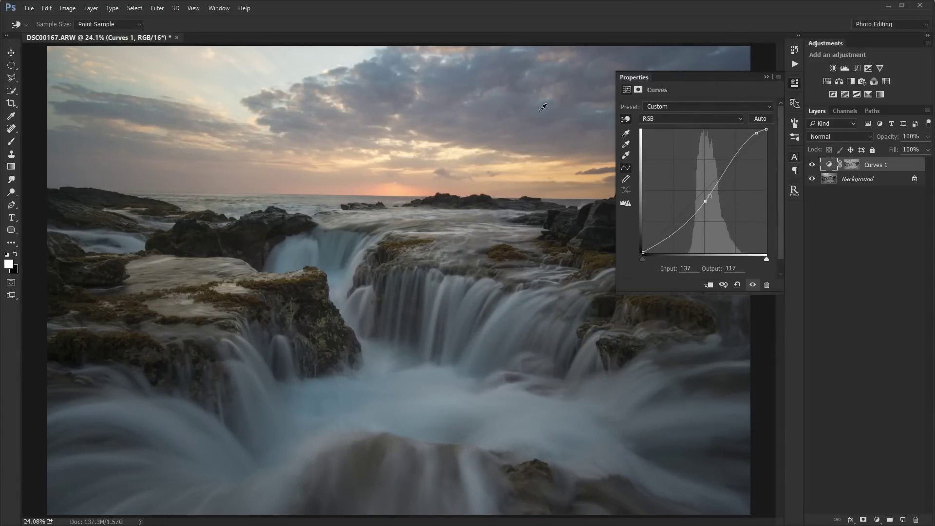
left_click(765, 76)
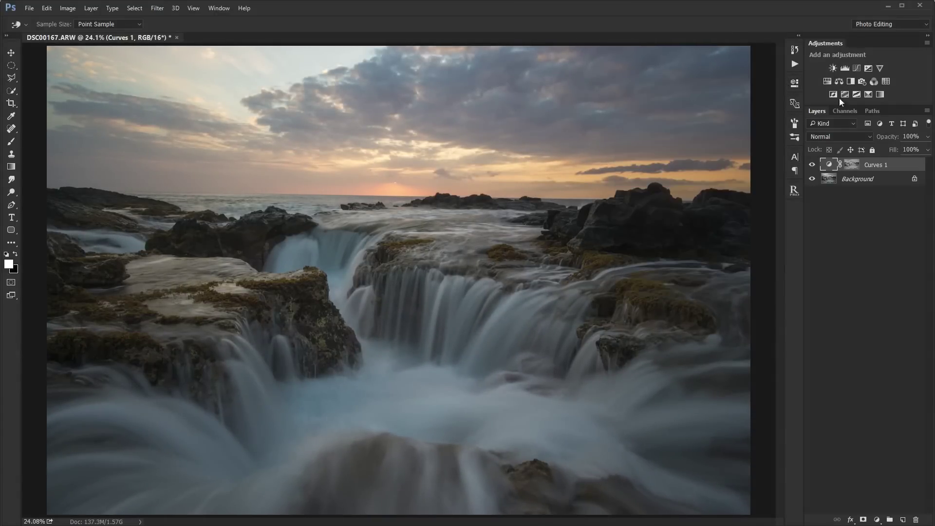
Step: Inspect the Curves 1 layer mask on its own and return to the full image
left_click(852, 165, "alt")
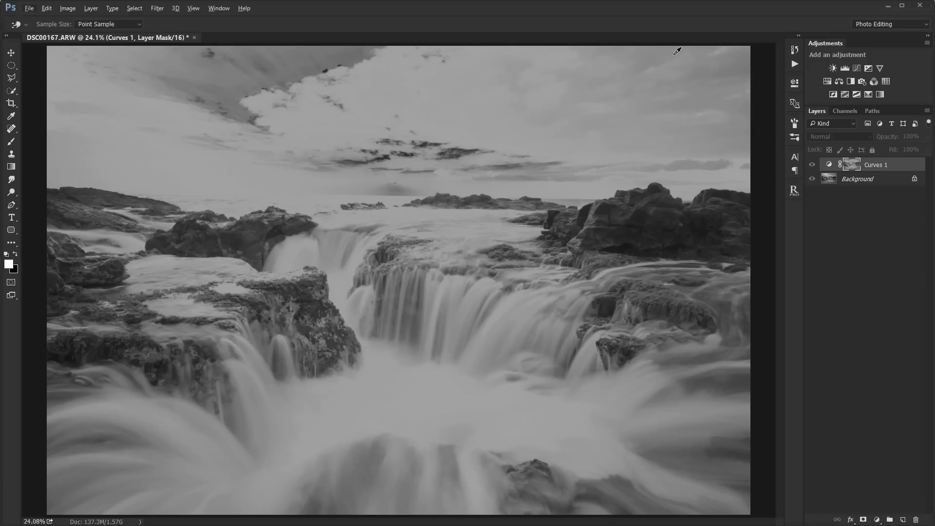
left_click(848, 166, "alt")
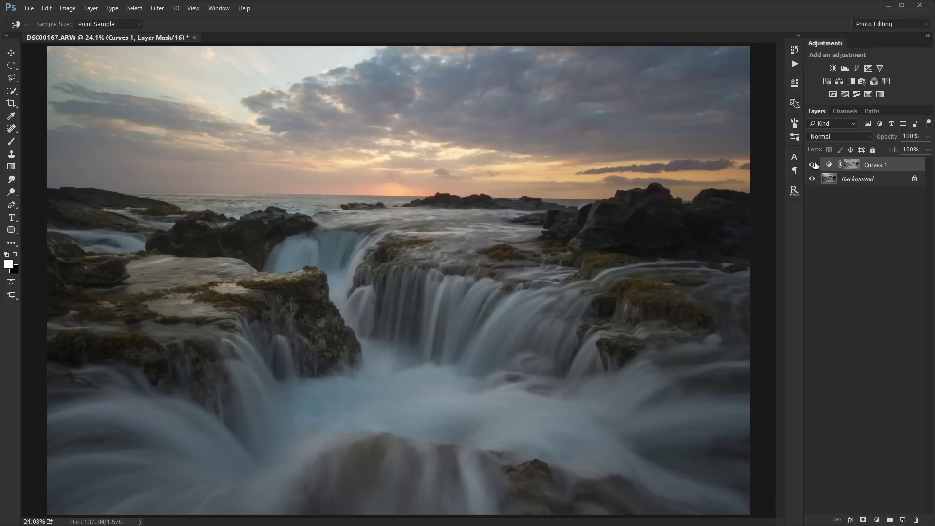
Step: Compare the image repeatedly with and without the Curves 1 adjustment
left_click(813, 165)
left_click(812, 165)
left_click(813, 165)
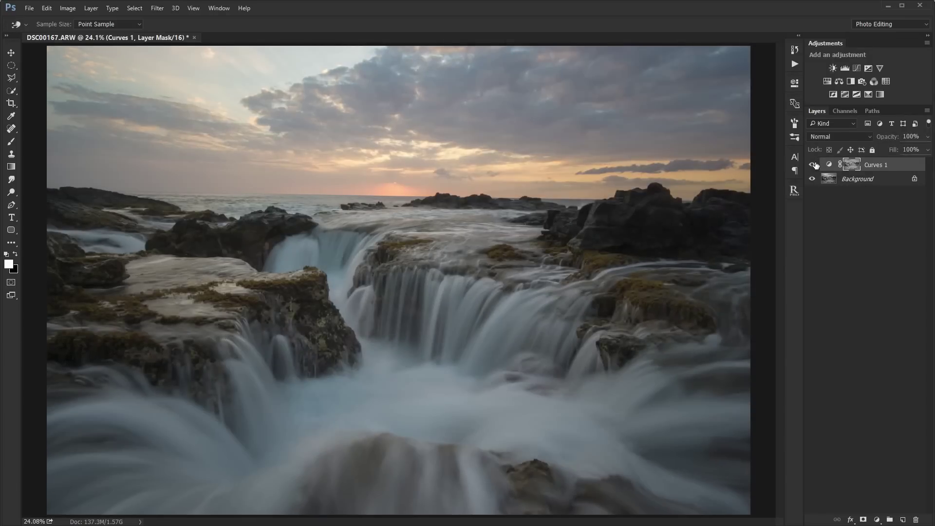
left_click(813, 165)
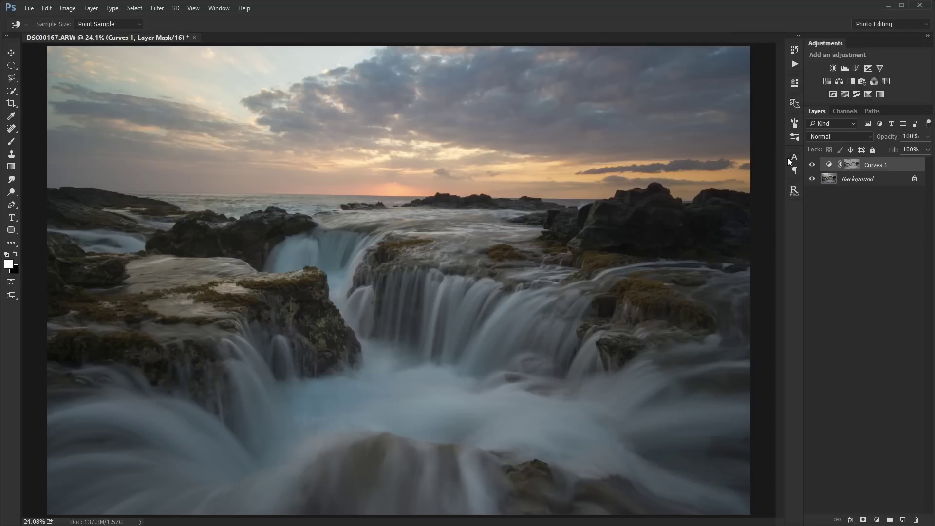
left_click(812, 165)
left_click(812, 165)
left_click(812, 165)
left_click(812, 165)
left_click(812, 166)
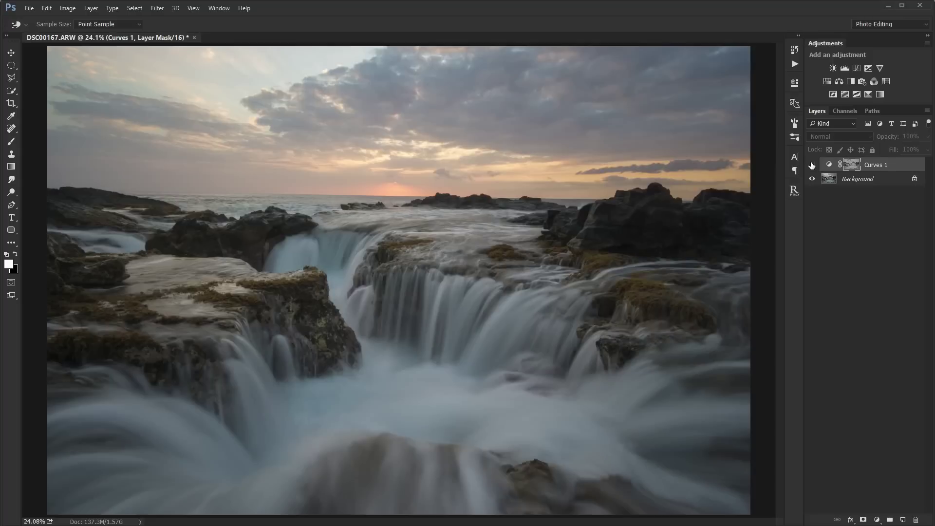
left_click(812, 166)
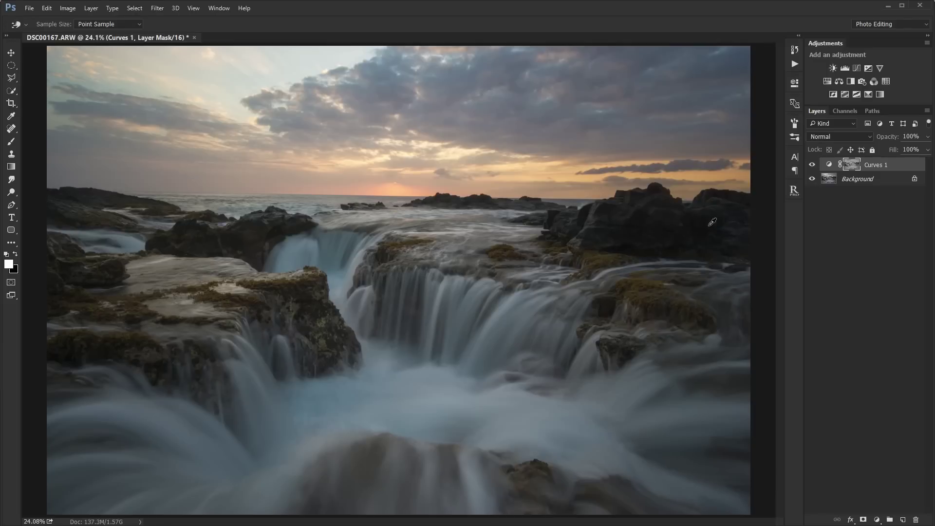
left_click(812, 165)
left_click(812, 165)
scroll(499, 199, "up", 1)
scroll(500, 199, "down", 1)
Step: Straighten the photo along the sea horizon with the Crop tool and apply the crop
left_click(11, 103)
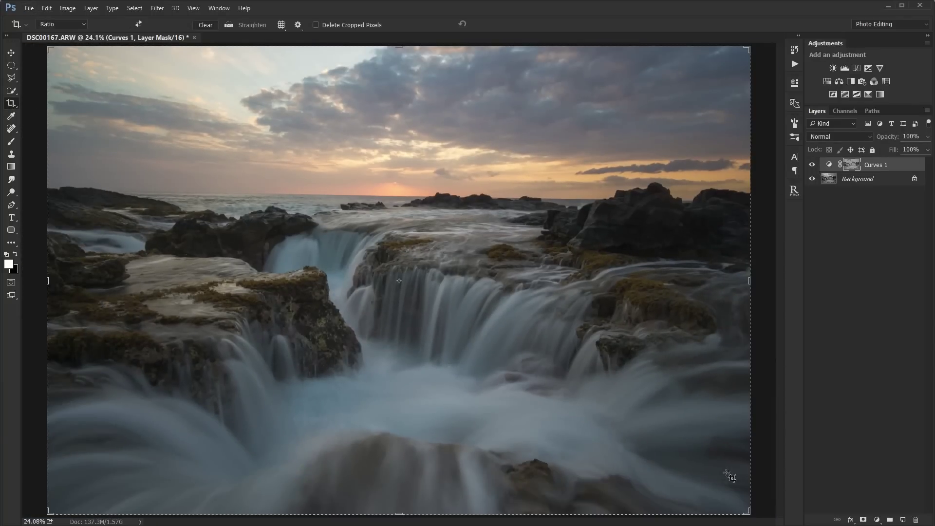
left_click(250, 69)
left_click(235, 24)
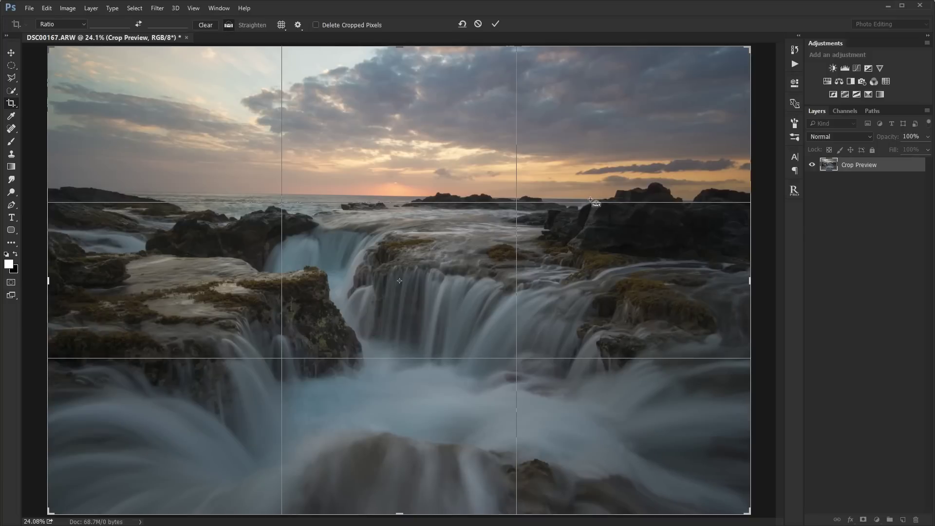
left_click_drag(591, 199, 113, 191)
left_click(495, 24)
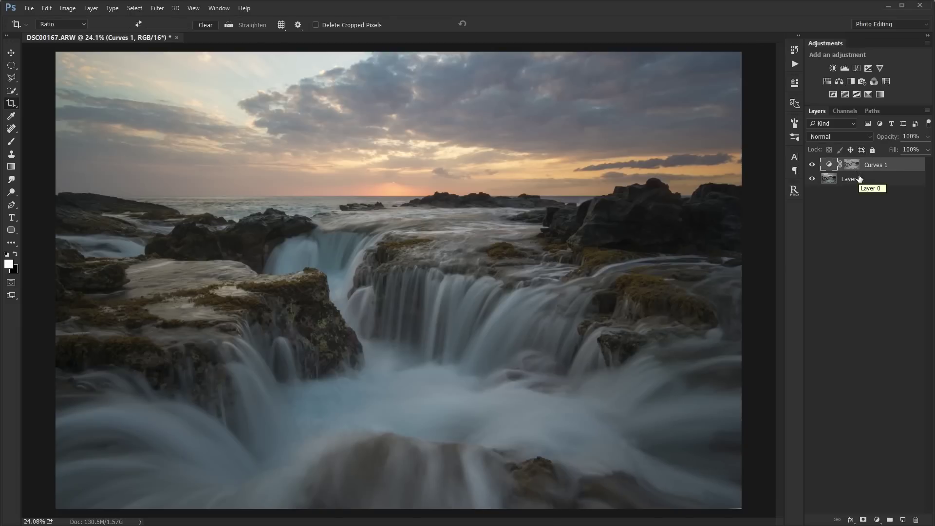
Step: Group the Curves 1 layer and mask the group with a short white-to-black linear gradient at the horizon, limiting it to the sky
key("ctrl+g")
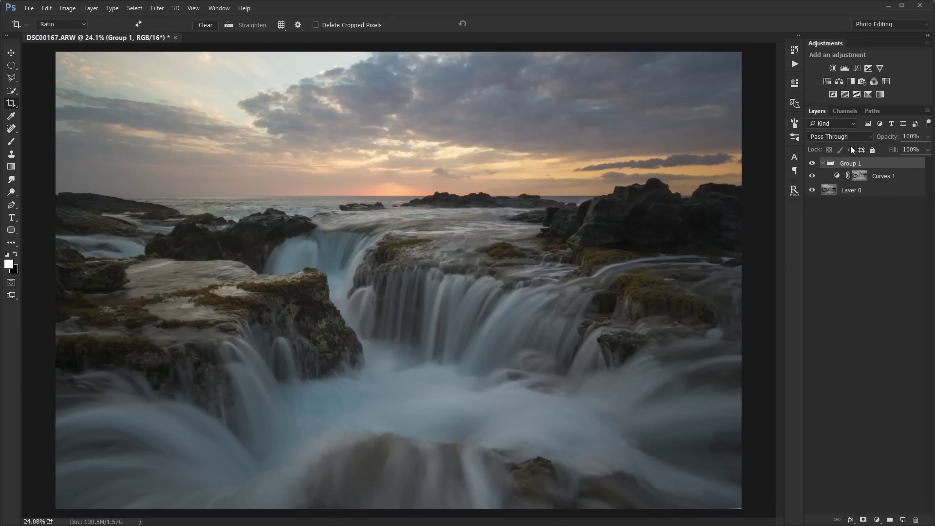
left_click(823, 163)
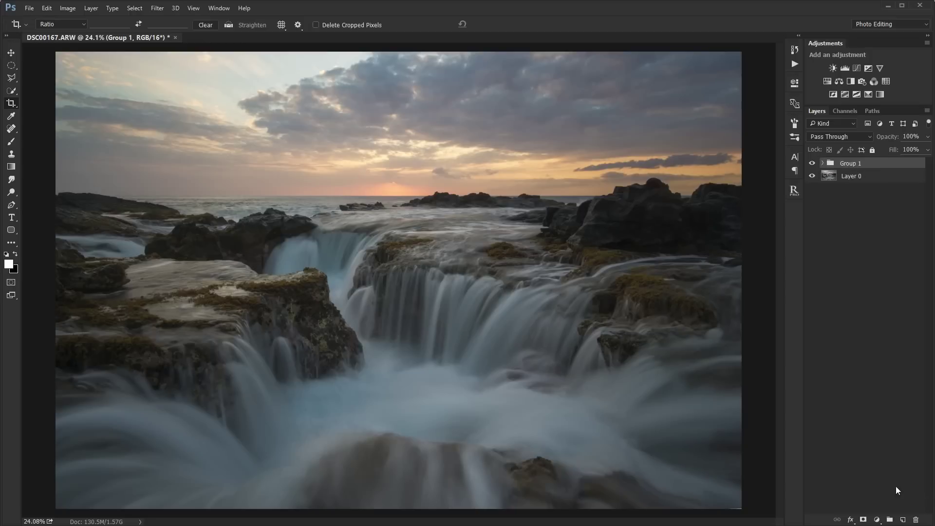
left_click(863, 519)
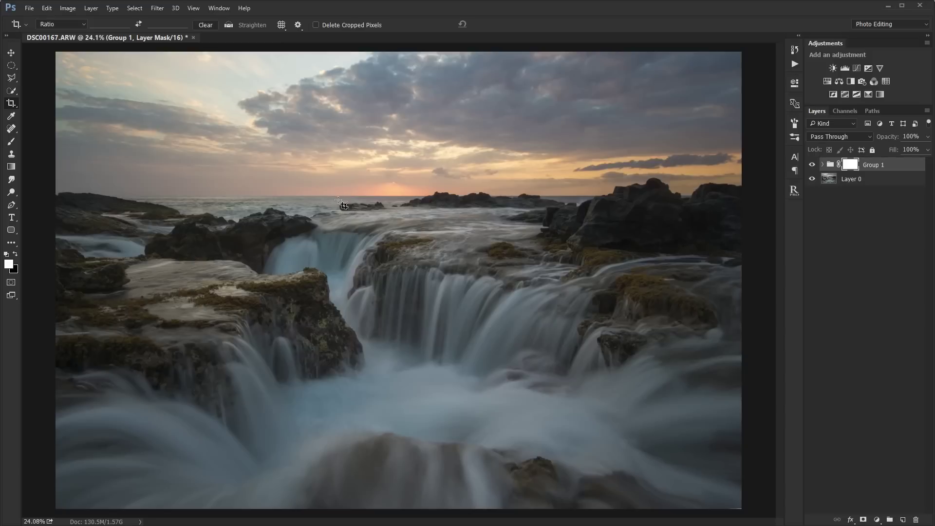
key("g")
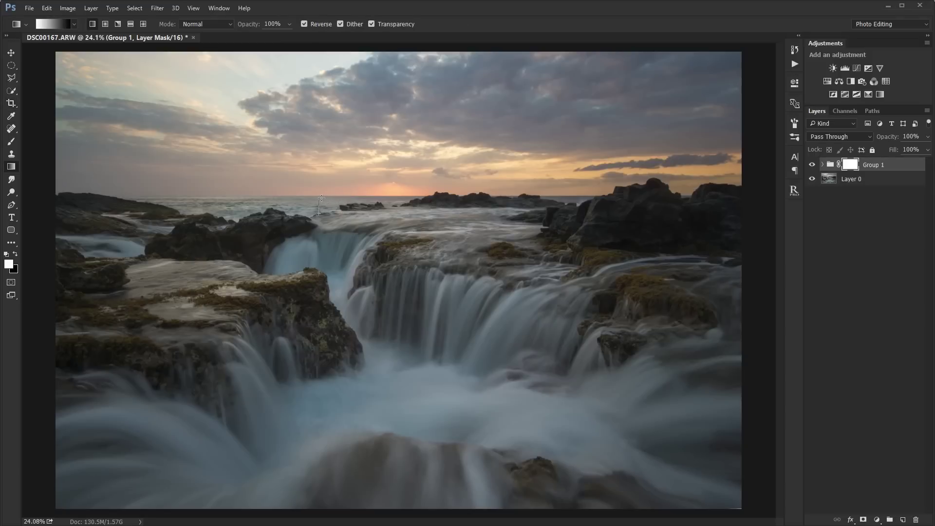
left_click_drag(319, 196, 319, 196)
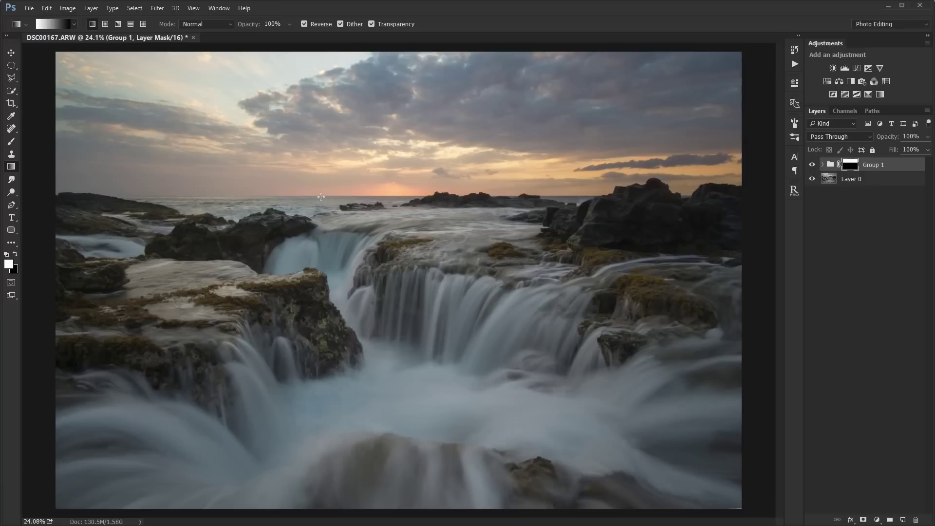
Step: Compare the sky with and without the gradient-masked Group 1
left_click(812, 165)
left_click(812, 166)
left_click(811, 166)
left_click(812, 165)
left_click(812, 166)
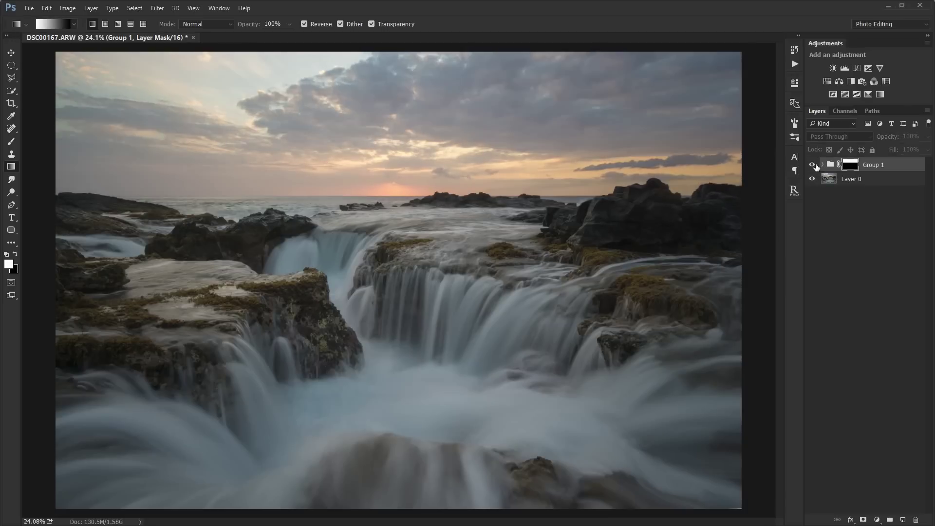
left_click(812, 166)
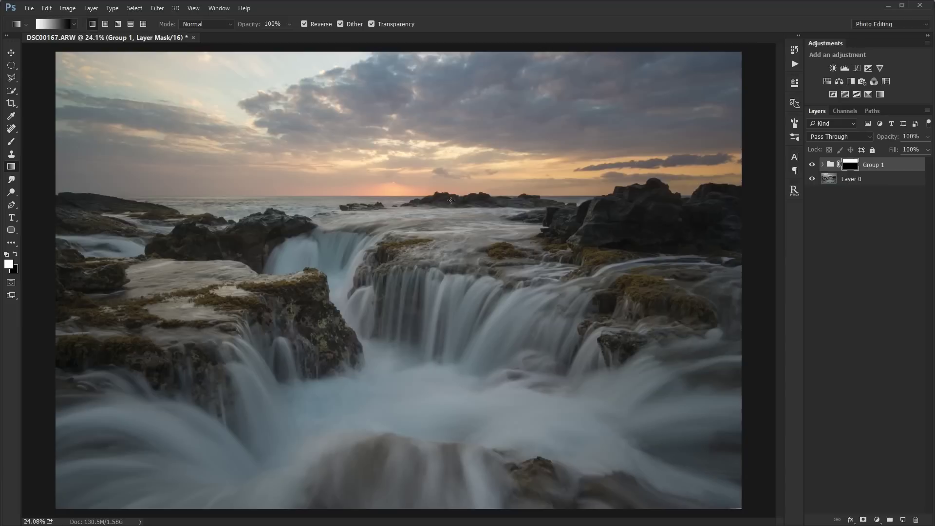
Step: Preview the R Darks 3, 4 and 5 luminosity masks and load R Darks 5 as a selection
left_click(846, 111)
scroll(870, 355, "down", 5)
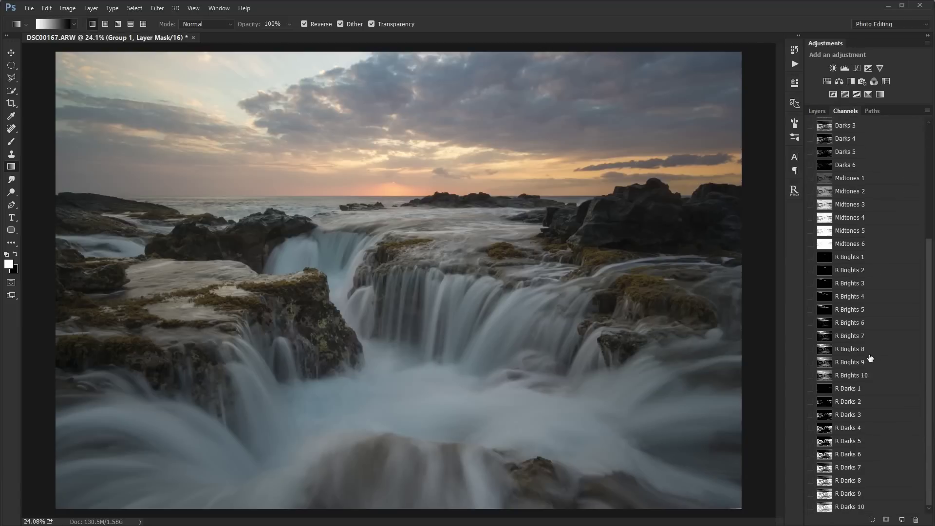
left_click(862, 418)
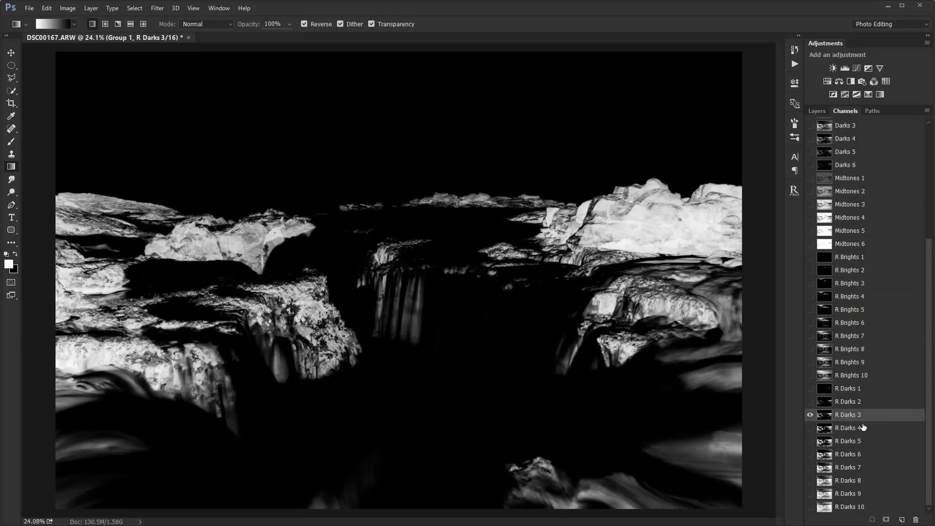
left_click(853, 429)
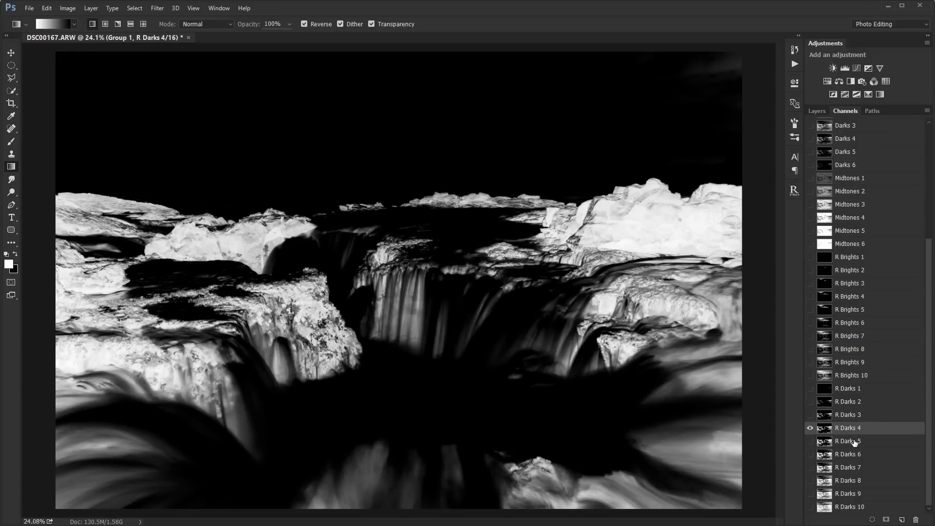
left_click(854, 443)
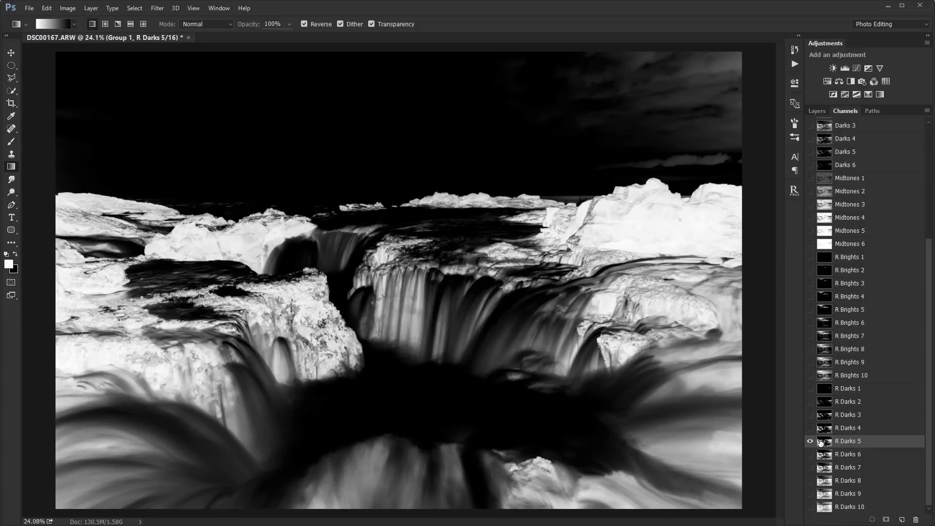
left_click(826, 445, "ctrl")
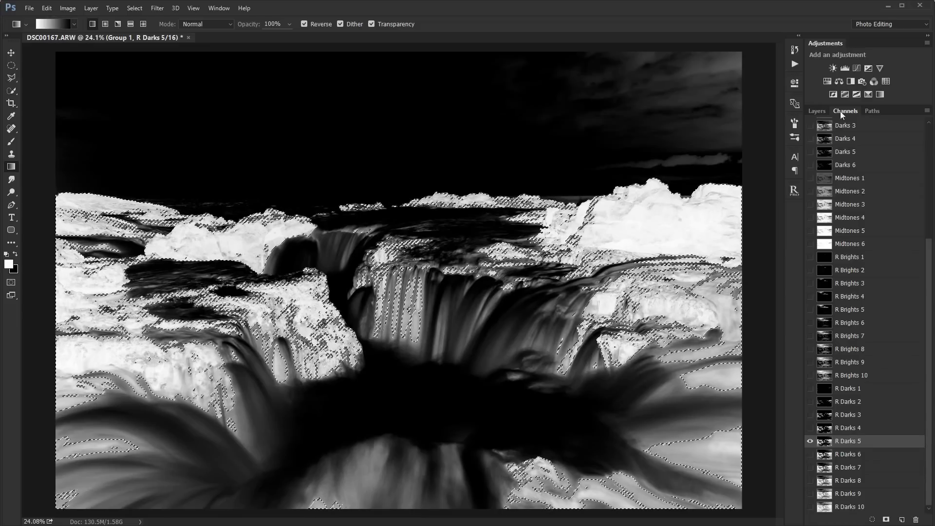
Step: Target the Group 1 layer mask, hide the selection outline and display the mask on its own
left_click(817, 112)
left_click(851, 166)
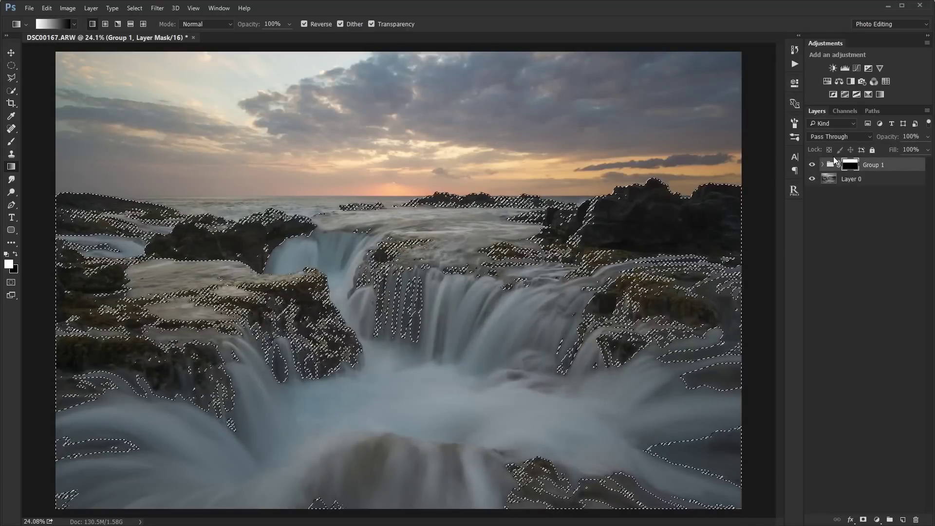
key("ctrl+d")
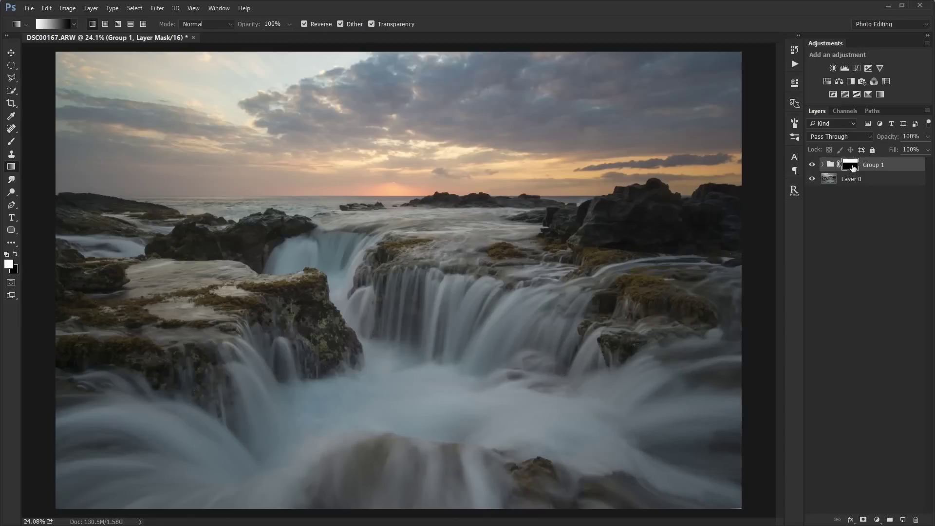
left_click(851, 166, "alt")
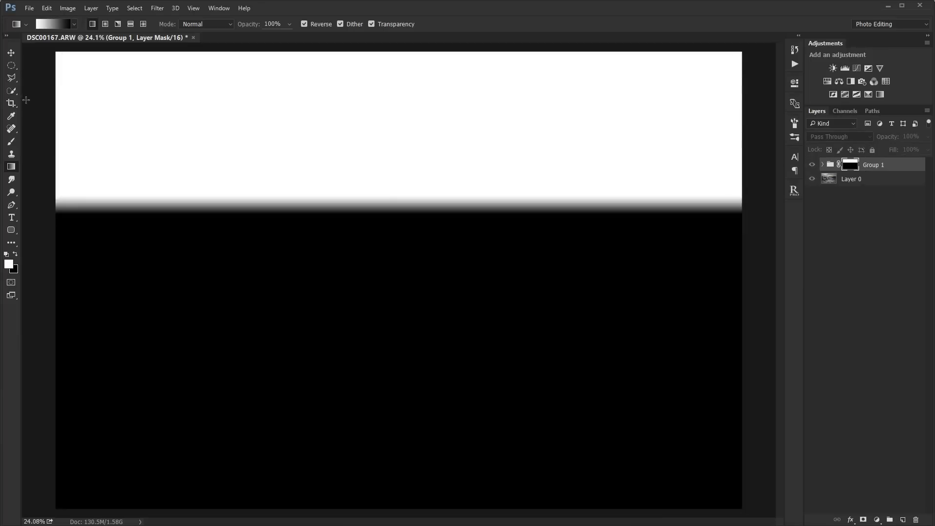
Step: Paint black through the selection over the horizon rocks on the Group 1 mask with a 1000 px brush, and restore the image view
left_click(10, 142)
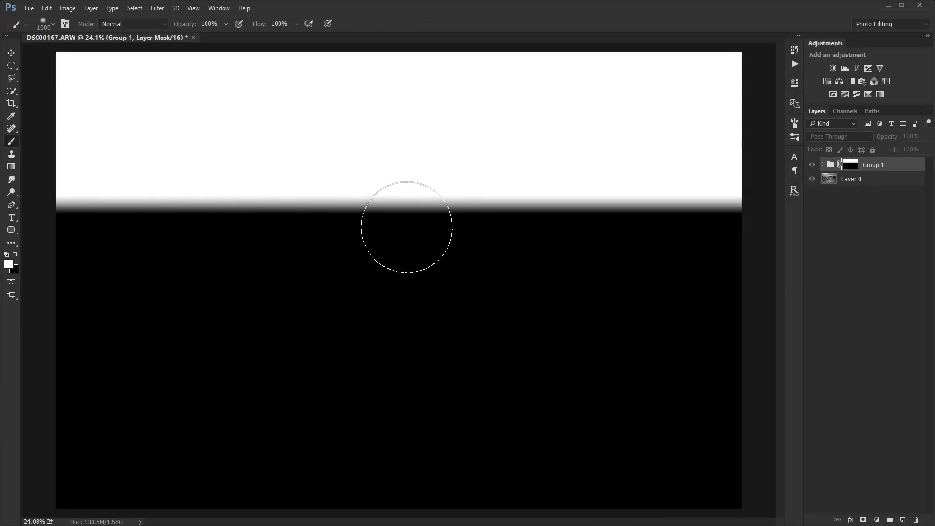
key("x")
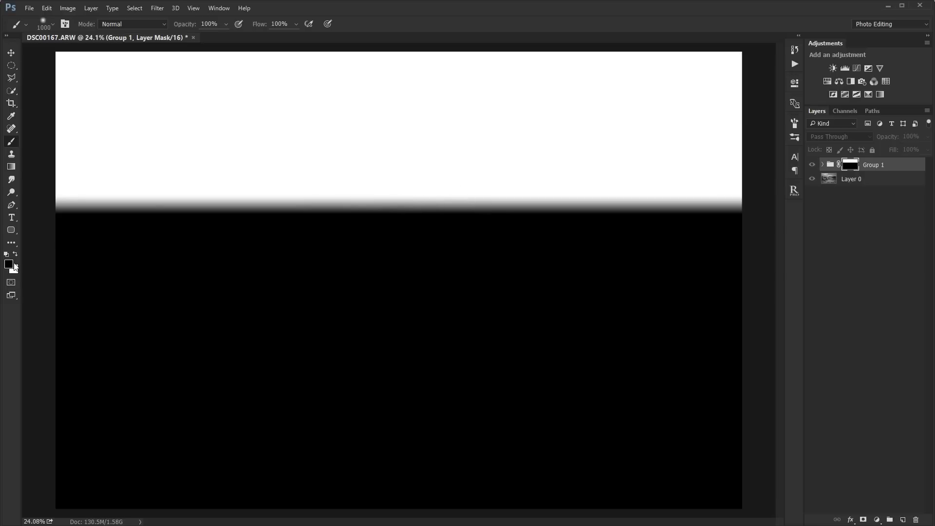
mouse_move(413, 236)
left_mouse_down()
mouse_move(597, 225)
mouse_move(730, 234)
mouse_move(698, 228)
mouse_move(754, 219)
mouse_move(78, 228)
left_mouse_up()
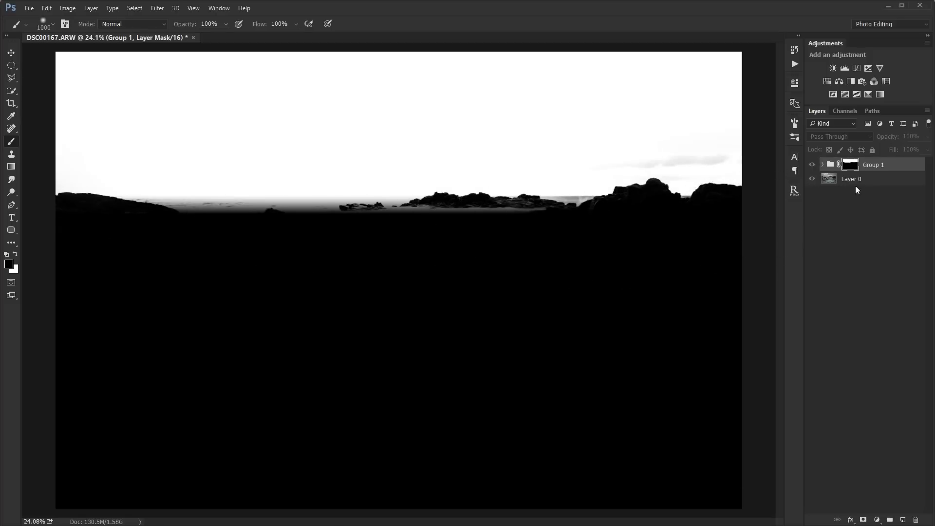
left_click(853, 165, "alt")
Step: Toggle Group 1 off and on to check how the refined mask blends the sky adjustment at the horizon
left_click(813, 165)
left_click(813, 165)
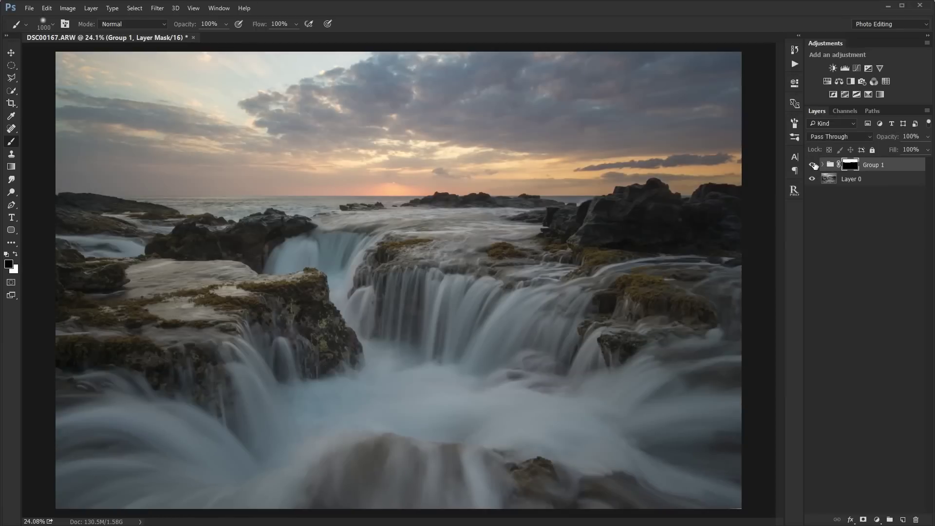
left_click(814, 165)
left_click(814, 165)
left_click(813, 166)
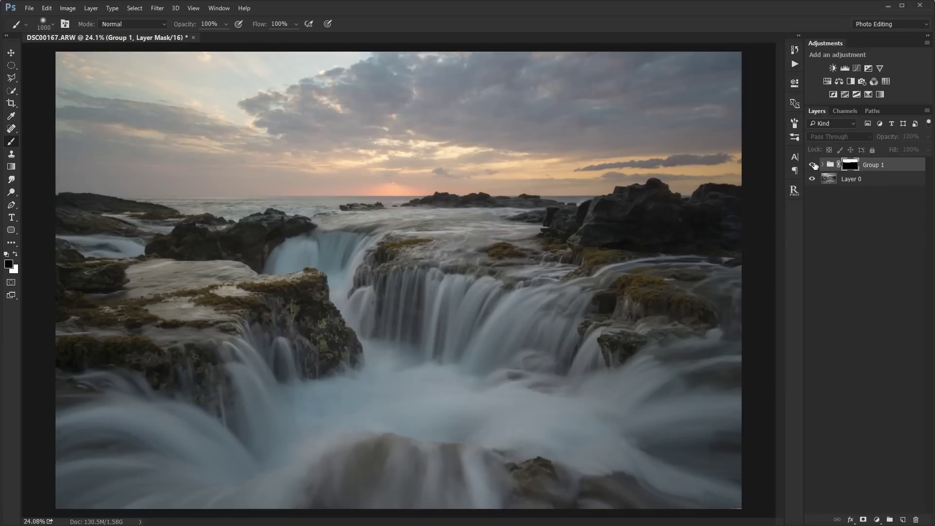
left_click(813, 165)
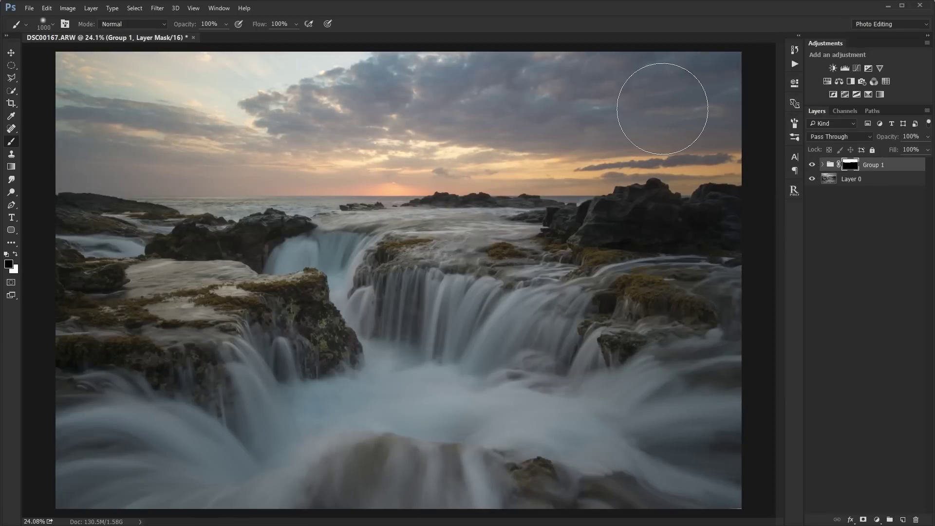
left_click(812, 166)
left_click(811, 166)
left_click(813, 165)
left_click(813, 165)
left_click(813, 165)
left_click(812, 165)
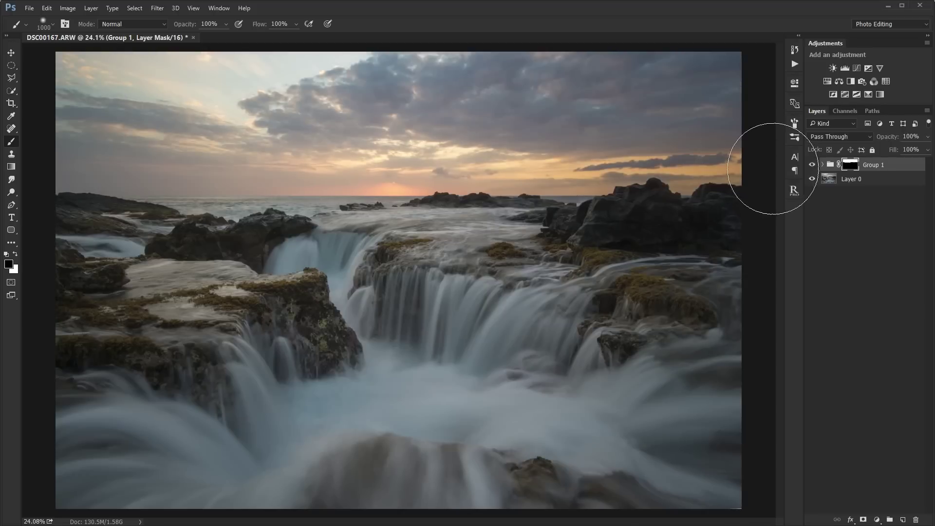
left_click(813, 165)
left_click(813, 165)
left_click(812, 166)
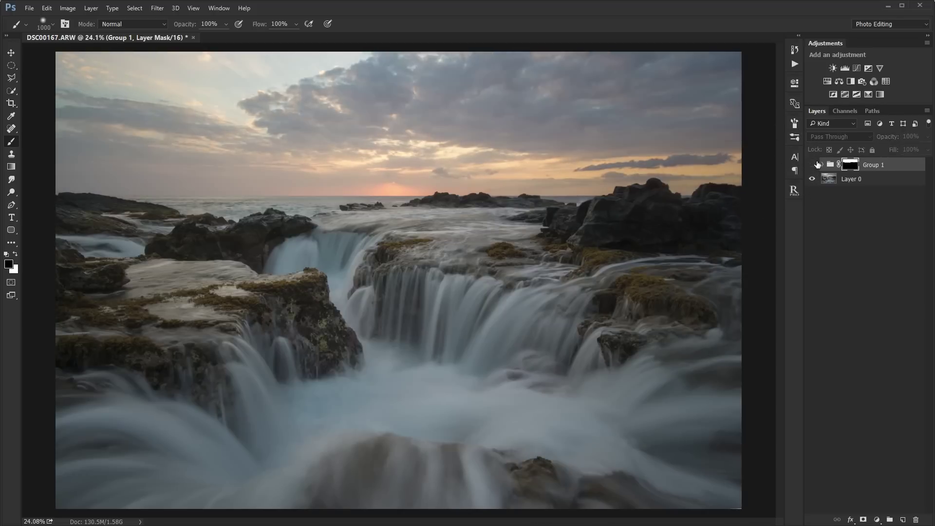
left_click(813, 165)
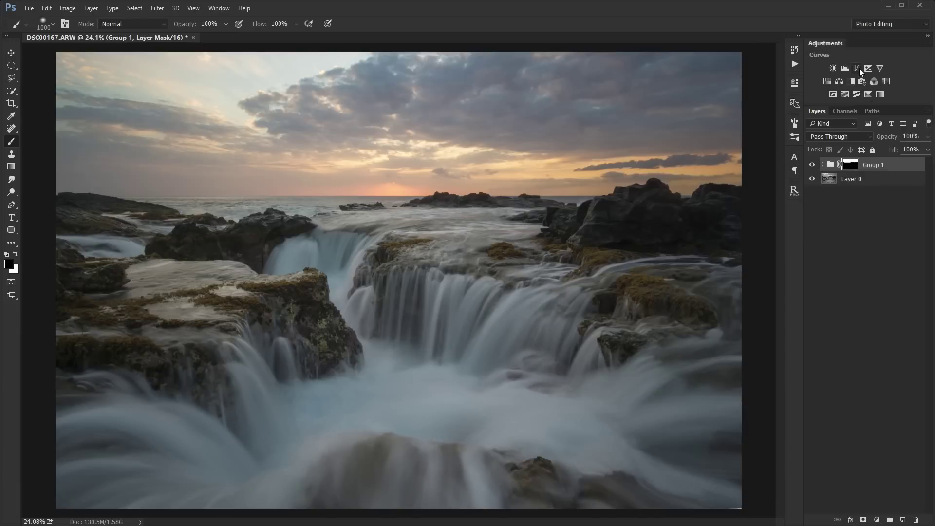
Step: Add a Curves adjustment layer above Group 1 and brighten the waterfall's midtones with on-image targeting
left_click(830, 166)
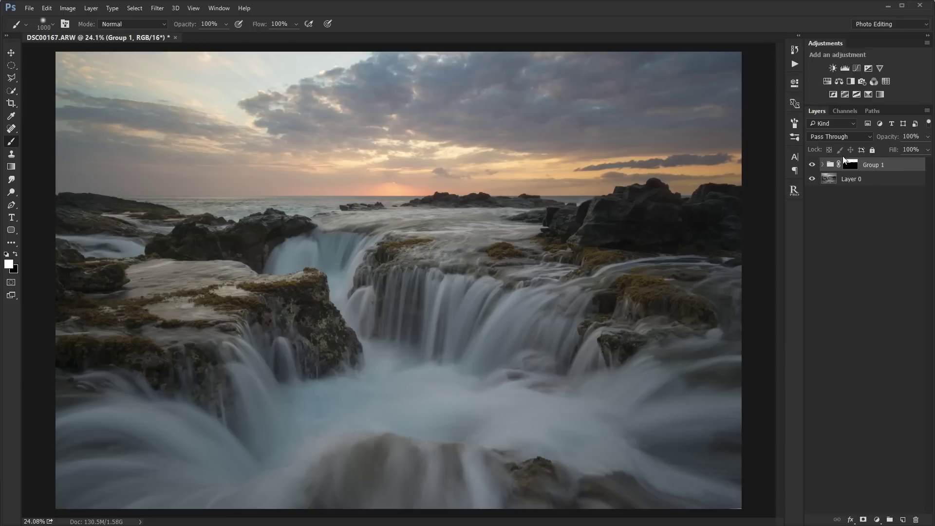
left_click(857, 69)
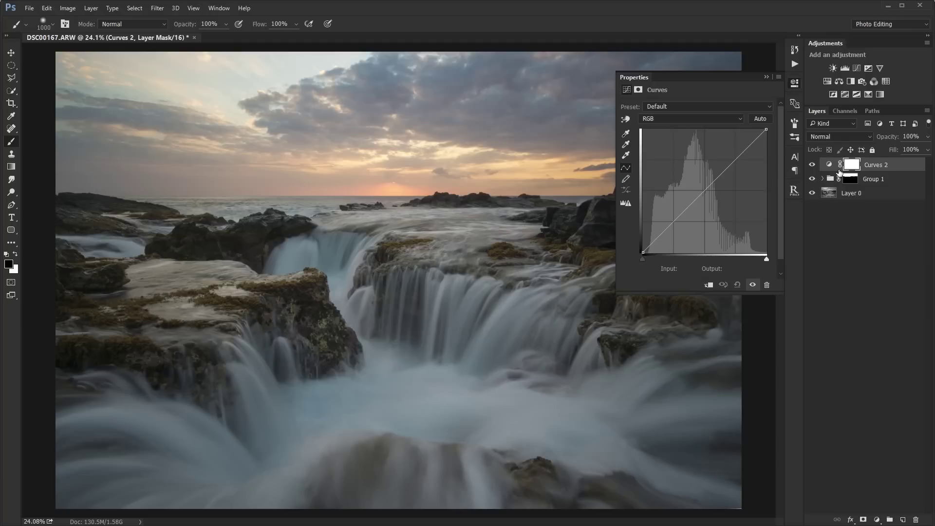
left_click(625, 120)
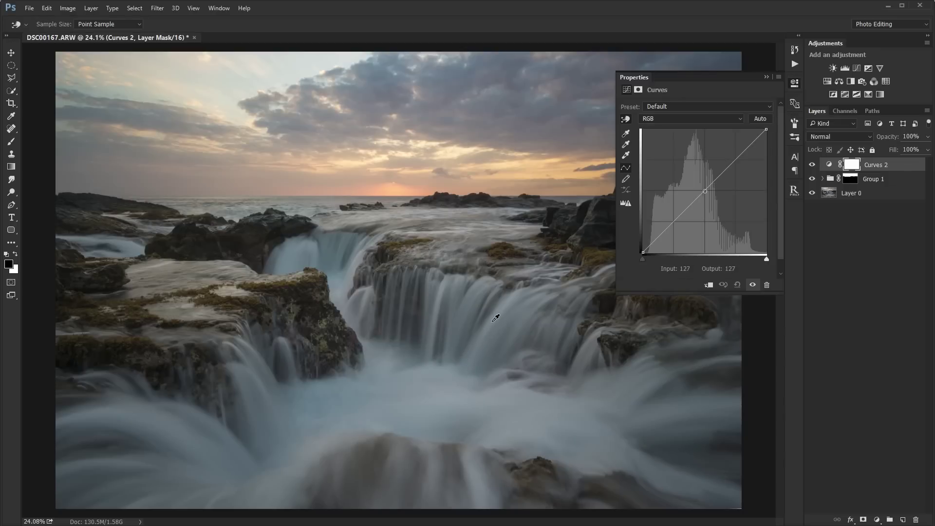
left_click_drag(496, 317, 496, 303)
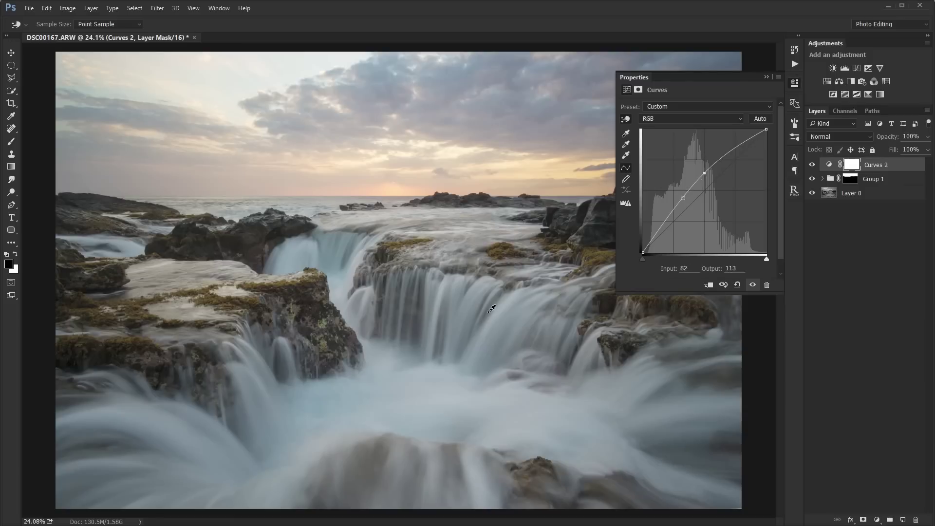
Step: Darken the shadows on the Curves 2 curve to input 75, output 76 with on-image targeting, and compare the layer off and on
left_click_drag(489, 310, 486, 324)
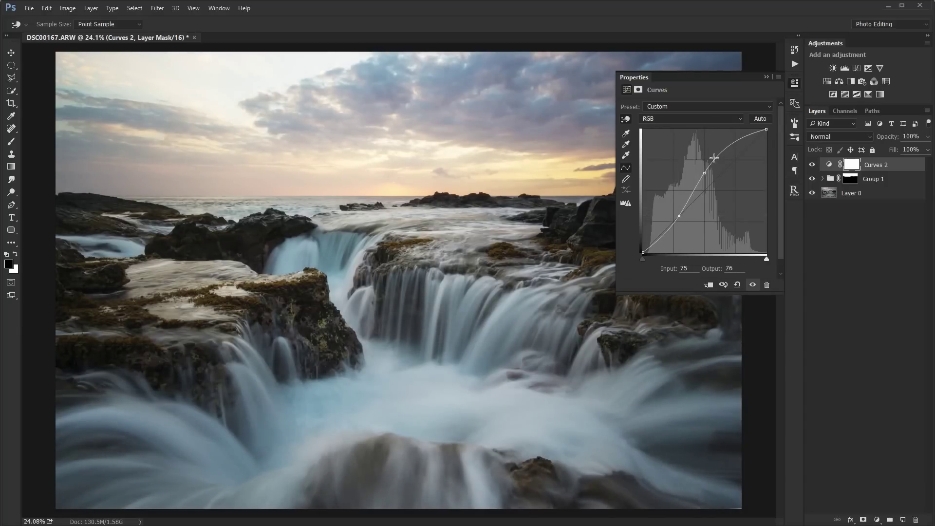
left_click(765, 77)
left_click(811, 165)
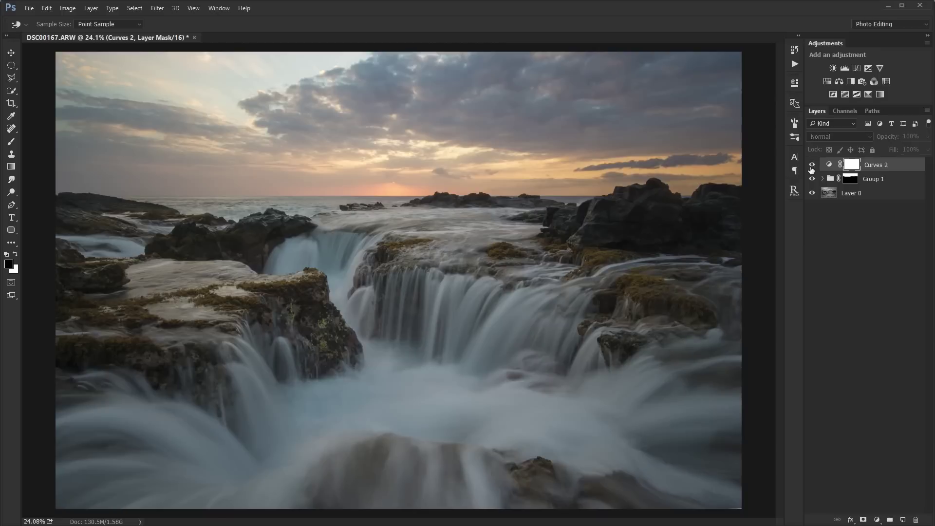
left_click(812, 165)
left_click(812, 166)
left_click(812, 165)
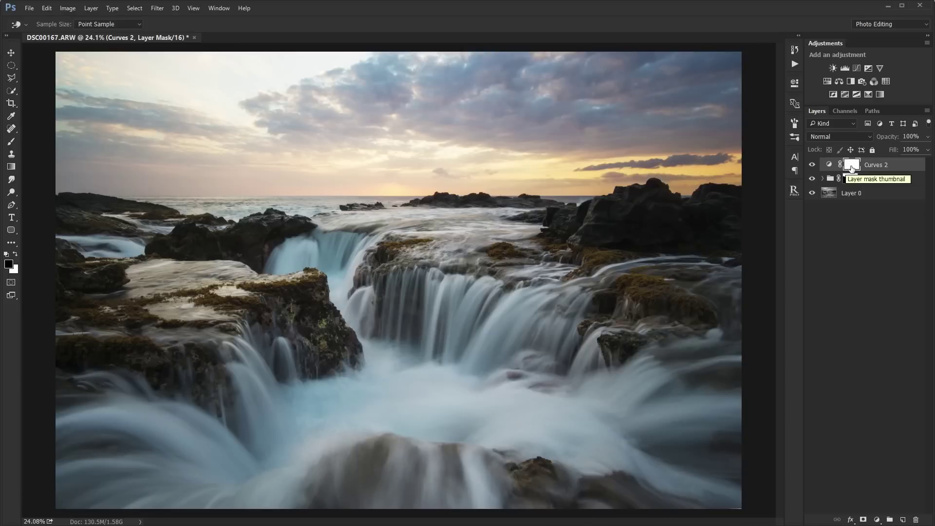
Step: Invert the Curves 2 mask and draw a short linear gradient at the horizon to limit the adjustment to the foreground, and compare the effect
key("ctrl+i")
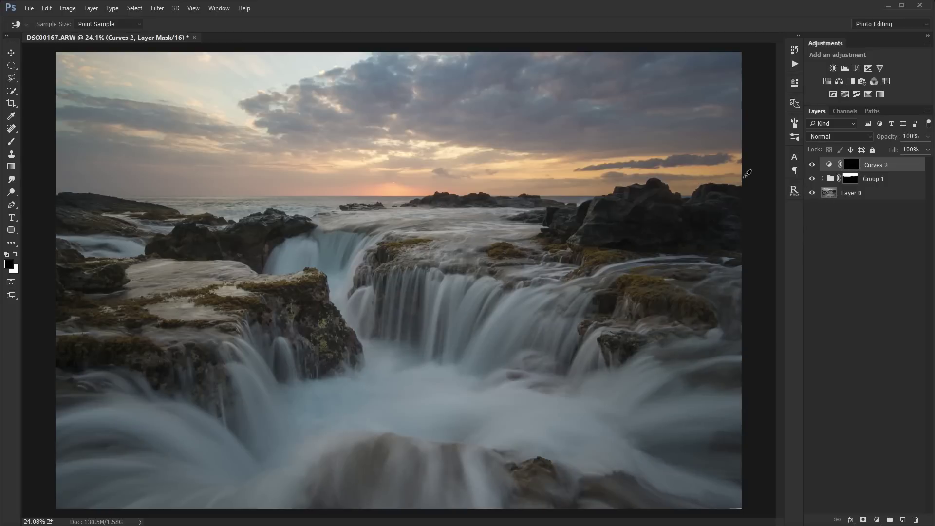
key("g")
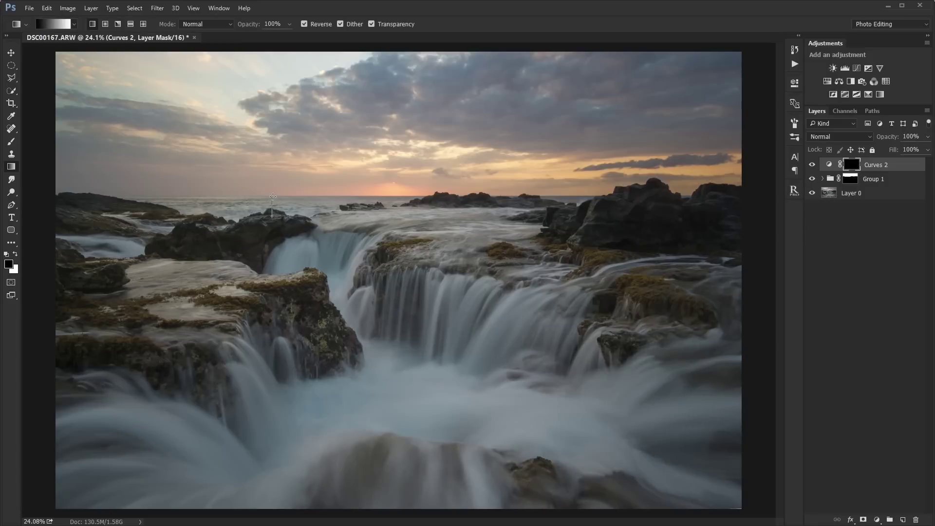
left_click_drag(273, 196, 273, 196)
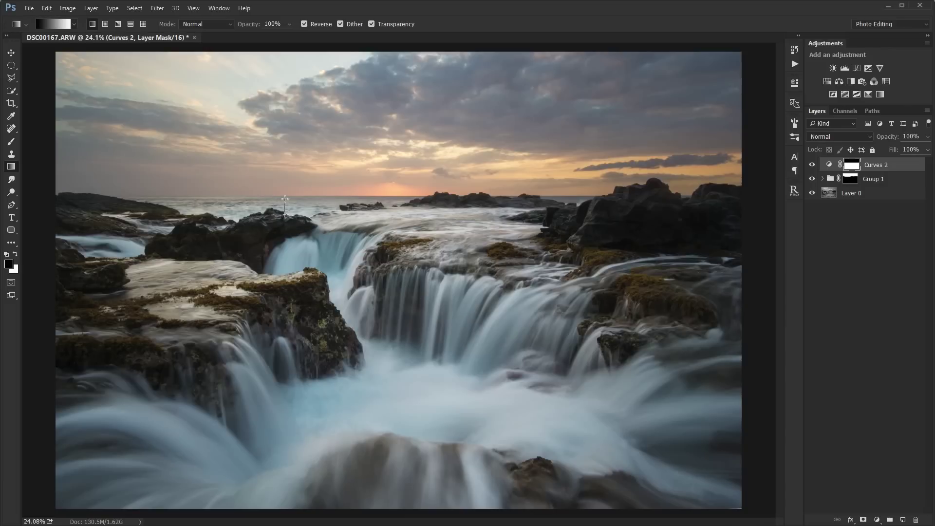
left_click(811, 164)
left_click(812, 164)
left_click(812, 165)
left_click(812, 165)
Step: Examine the R Darks and Darks 5 luminosity channels for a mask that isolates the dark rocks from the water
left_click(848, 114)
scroll(858, 230, "up", 3)
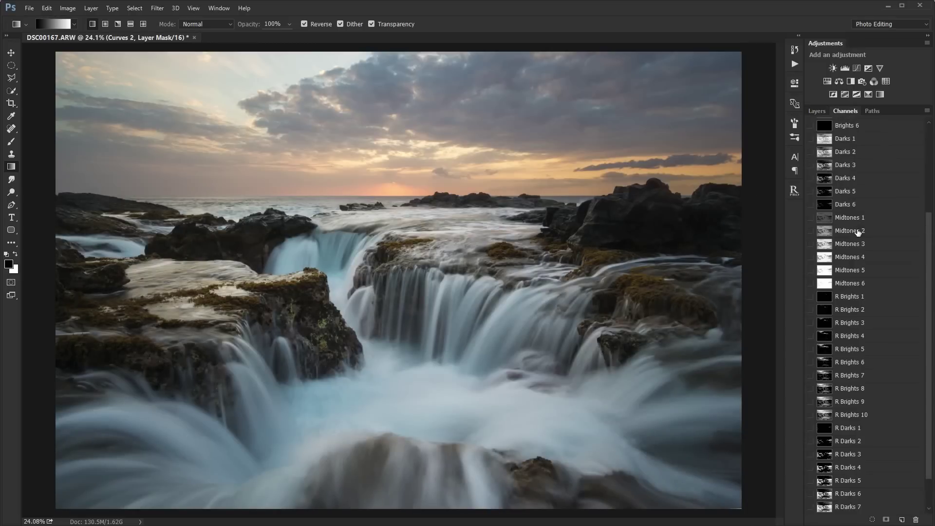
scroll(858, 230, "down", 3)
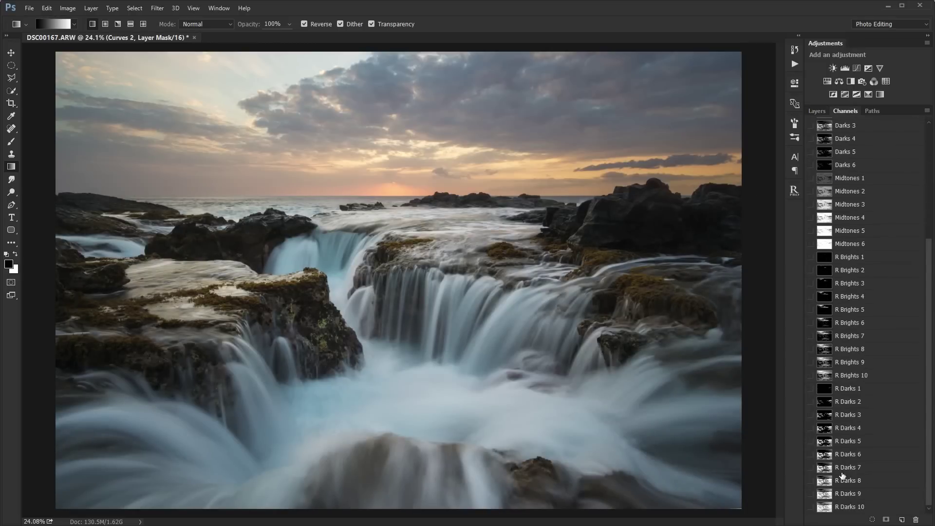
left_click(848, 468)
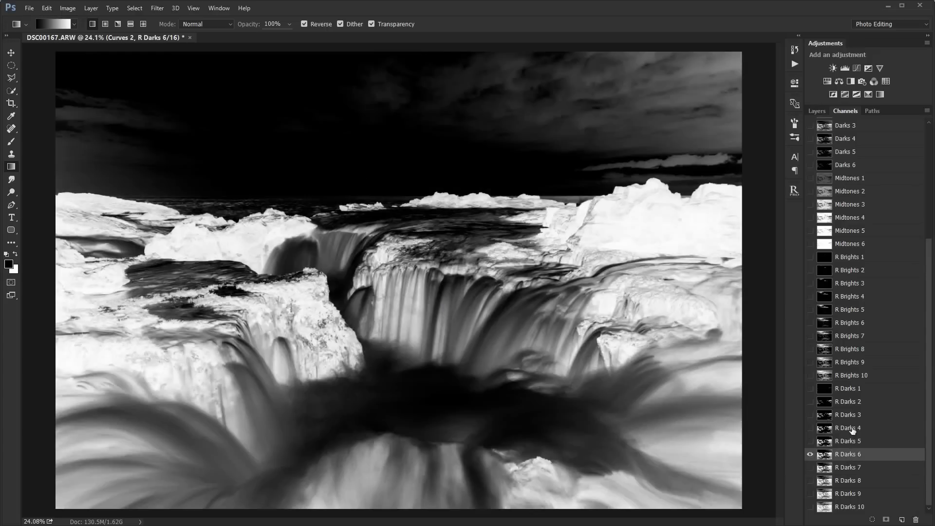
left_click(848, 454)
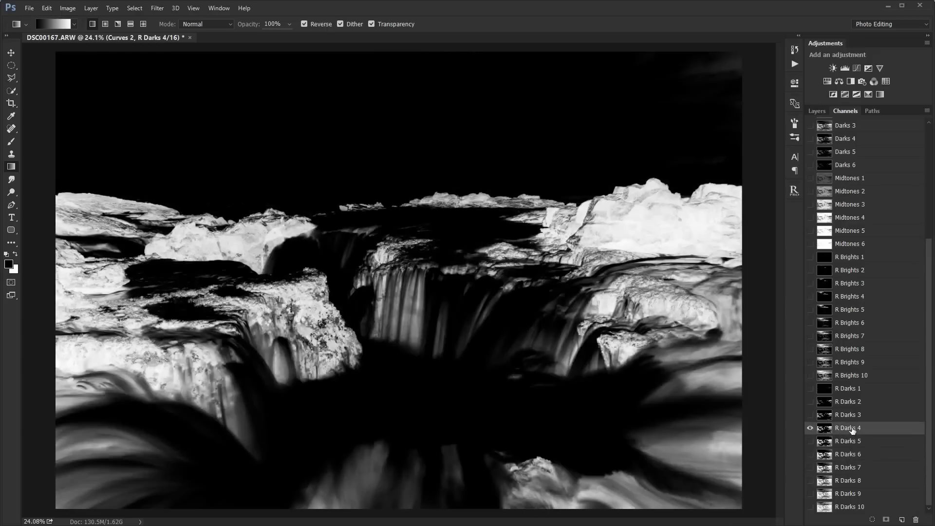
left_click(848, 428)
left_click(848, 415)
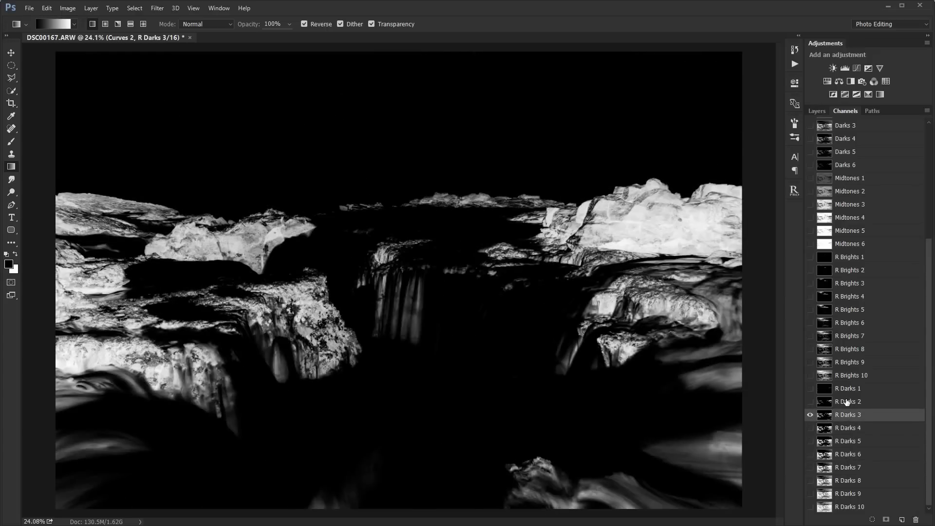
left_click(848, 402)
left_click(848, 414)
scroll(868, 371, "up", 2)
scroll(868, 371, "up", 2)
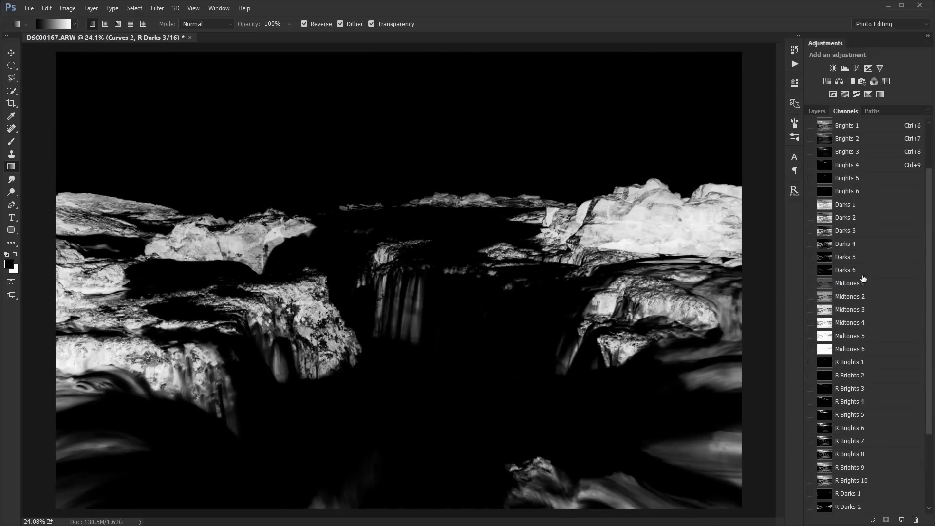
left_click(855, 258)
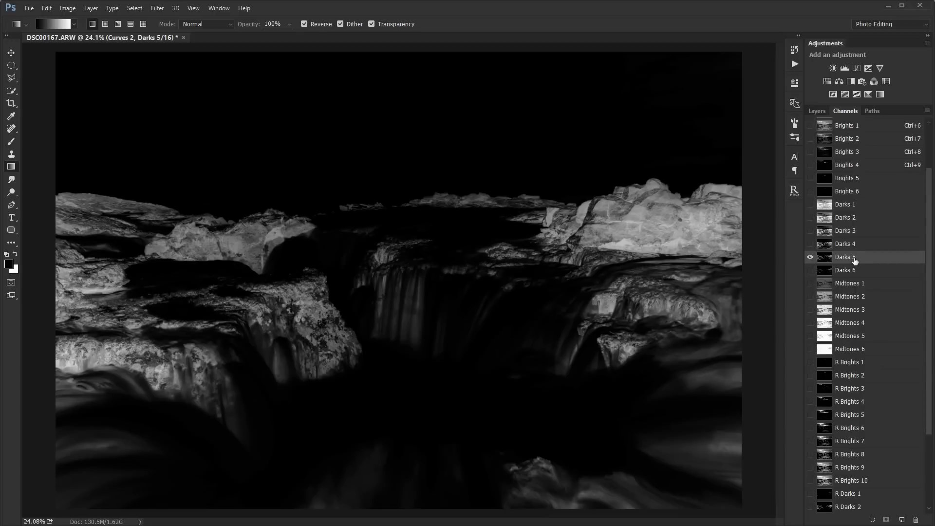
scroll(855, 260, "down", 2)
left_click(852, 455)
left_click(855, 467)
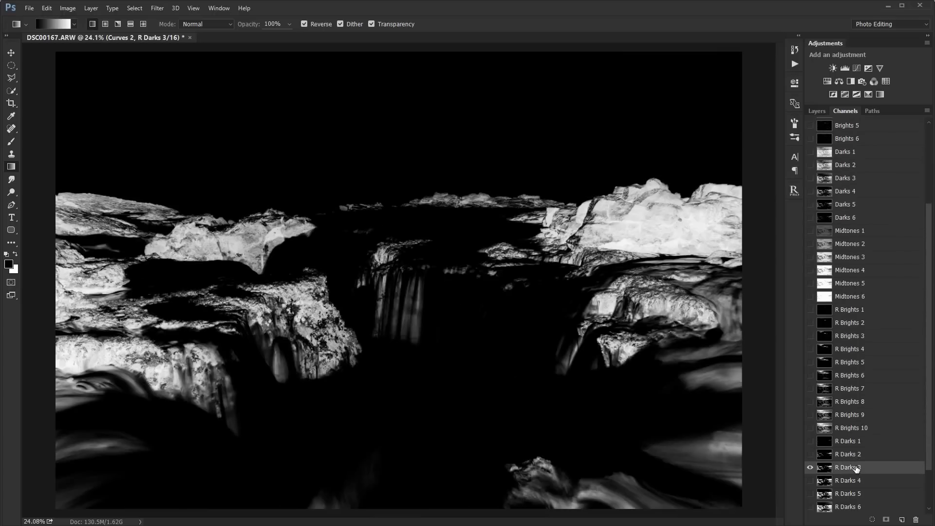
Step: Load the R Darks 3 channel as a selection and display the Curves 2 layer mask on its own
left_click(824, 472, "ctrl")
left_click(817, 111)
left_click(846, 166)
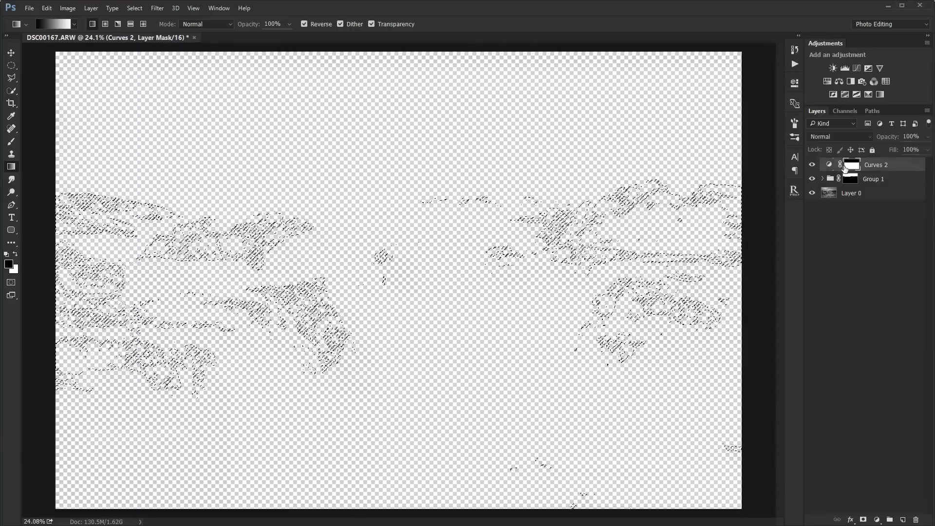
left_click(850, 168, "alt")
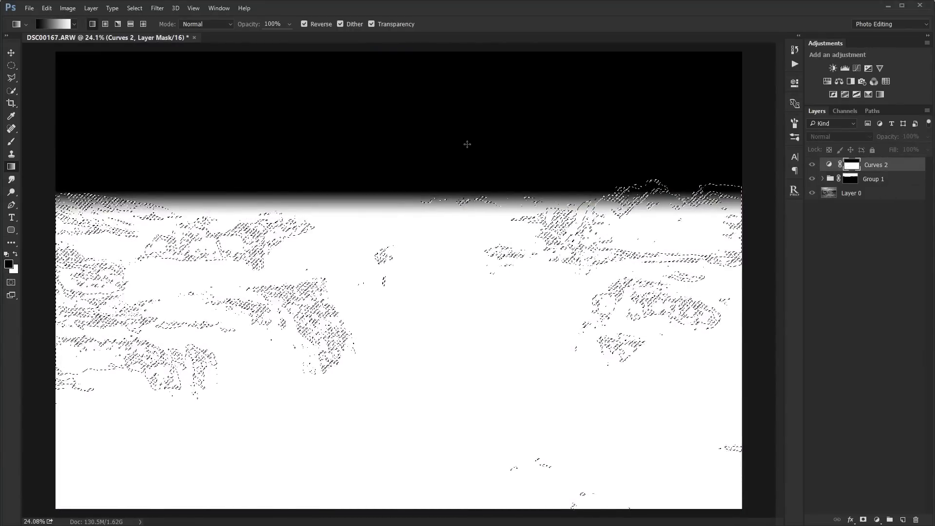
Step: Fill the rock selection with black three times on the Curves 2 mask, deselect, and restore the image view
key("alt+BackSpace")
key("alt+BackSpace")
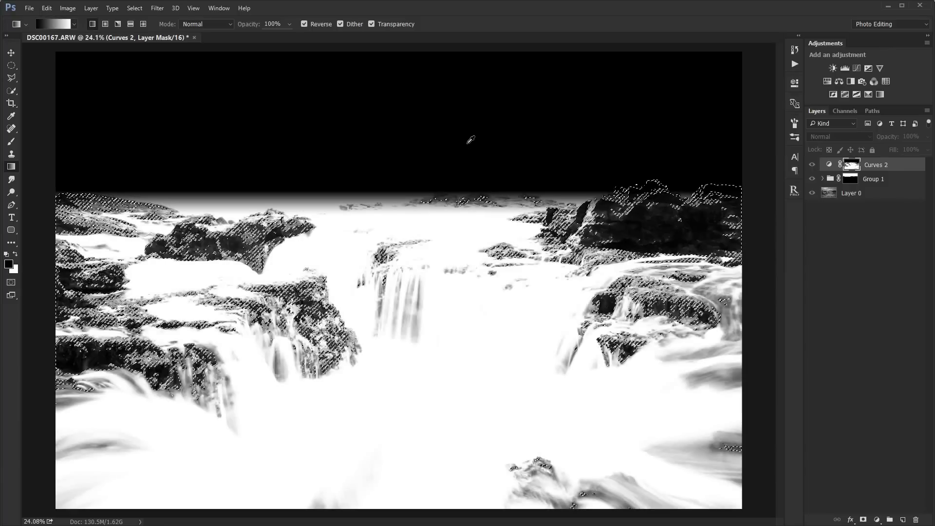
key("alt+BackSpace")
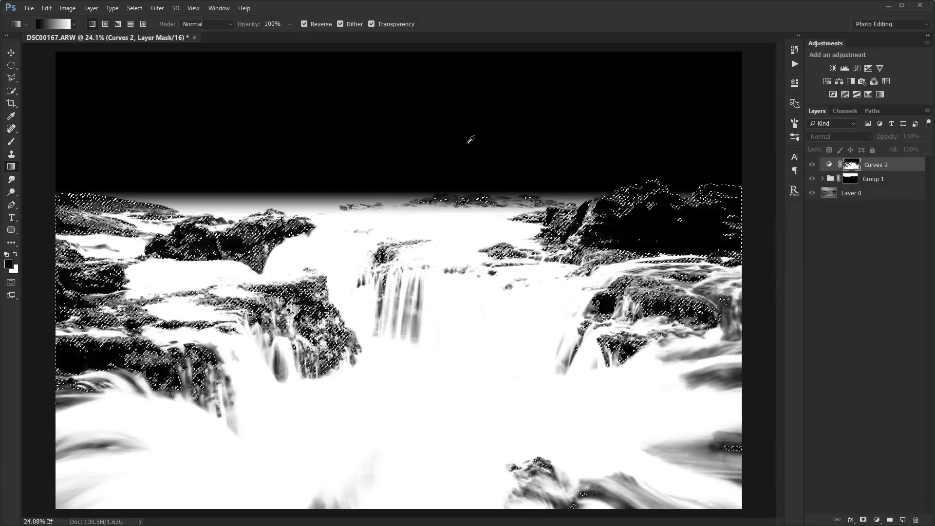
key("ctrl+d")
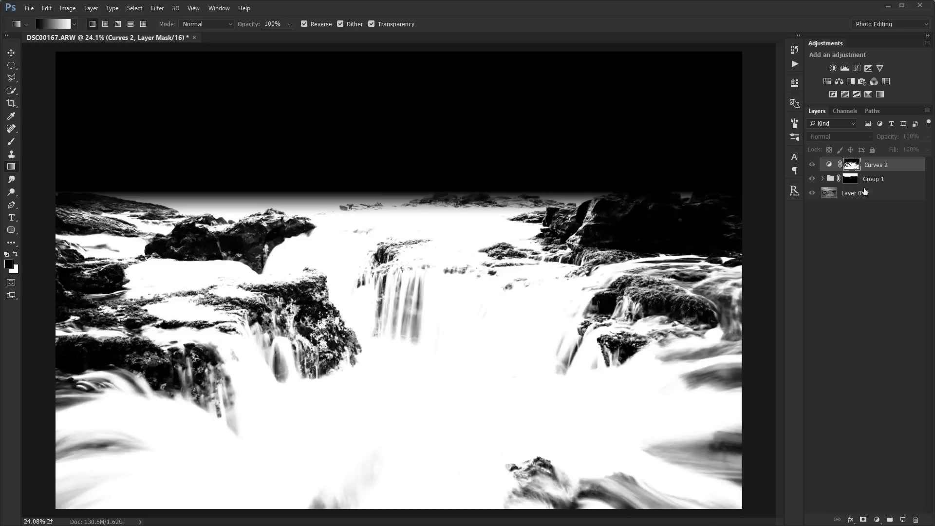
left_click(849, 171, "alt")
left_click(852, 172, "alt")
left_click(851, 167, "alt")
Step: Toggle Curves 2 off and on and view its mask to check how the rocks are excluded from the foreground adjustment
left_click(809, 167)
left_click(810, 167)
left_click(810, 167)
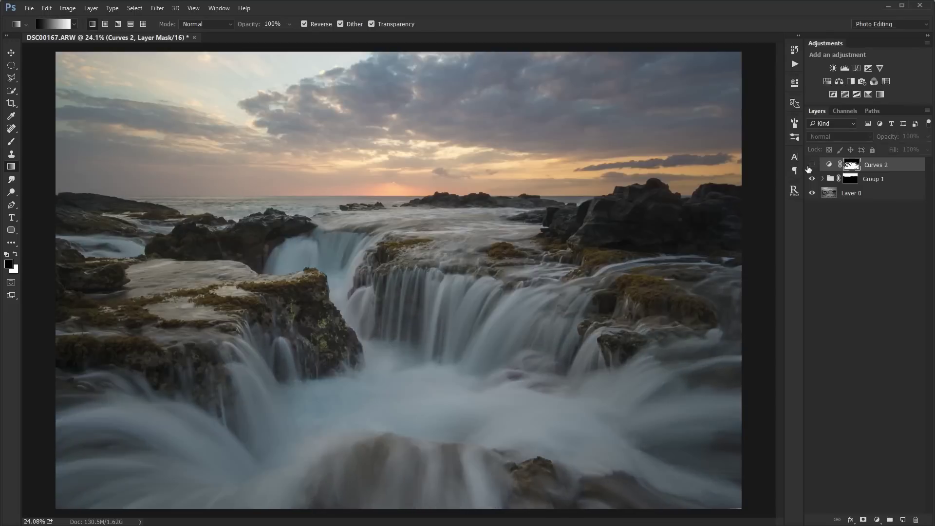
left_click(810, 167)
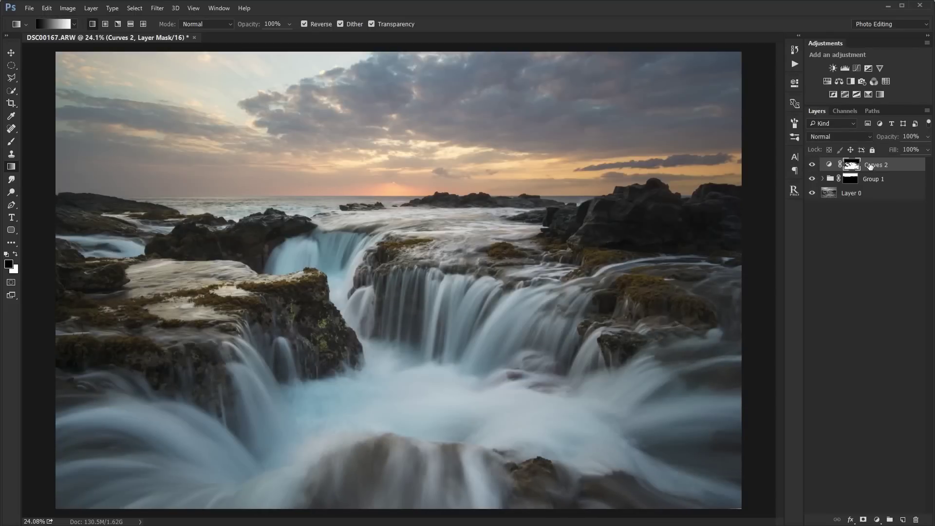
left_click(810, 167)
left_click(810, 167)
left_click(811, 166)
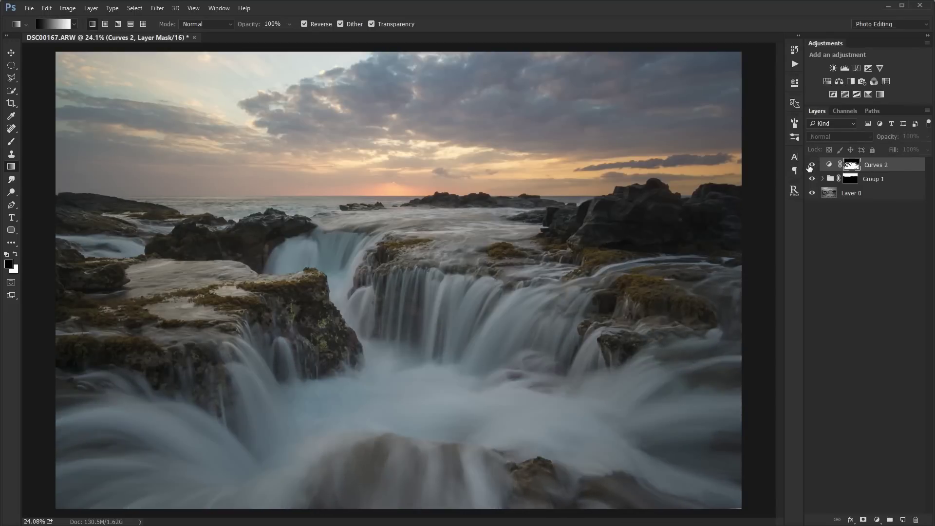
left_click(811, 166)
left_click(810, 166)
left_click(810, 167)
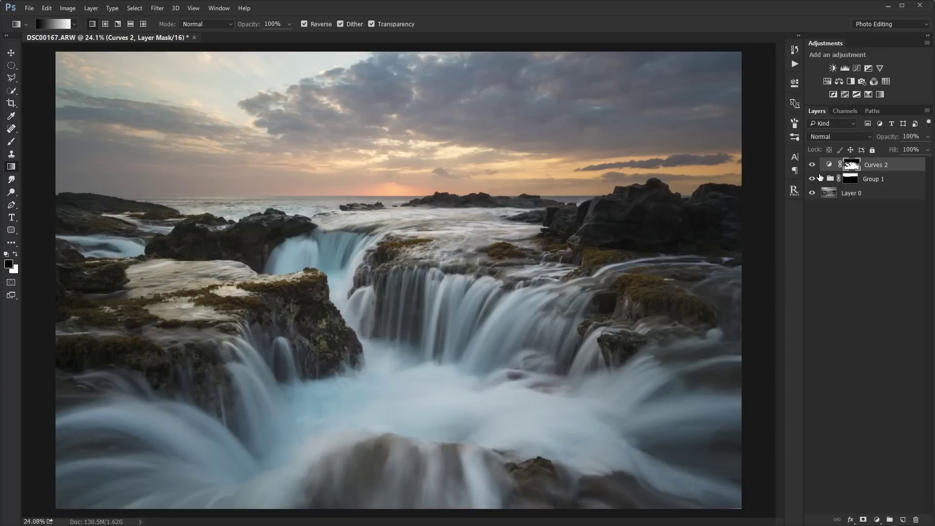
left_click(811, 168)
left_click(811, 168)
left_click(847, 169, "alt")
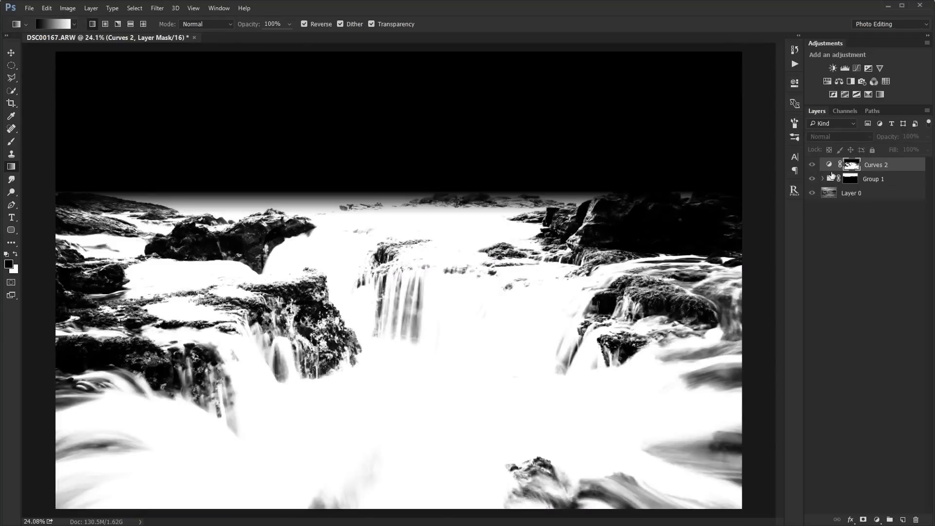
left_click(849, 169, "alt")
left_click(812, 167)
left_click(813, 167)
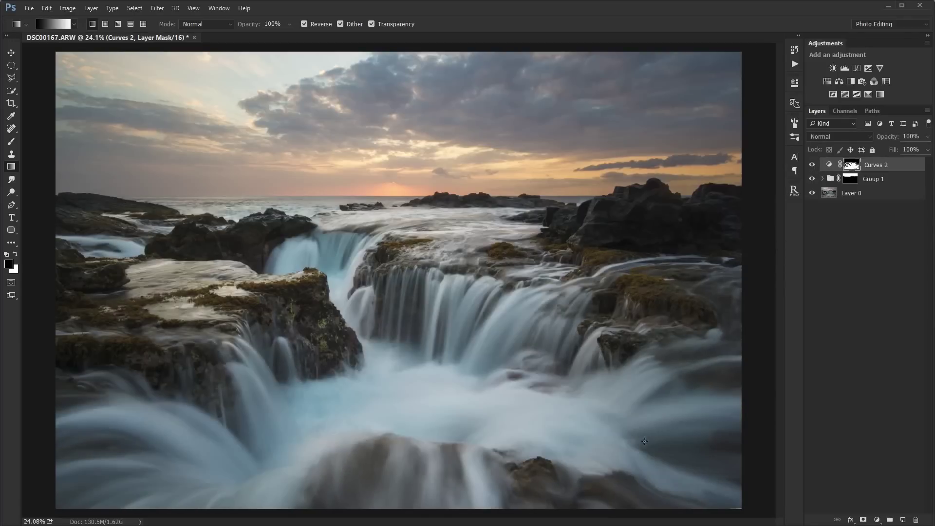
left_click(812, 165)
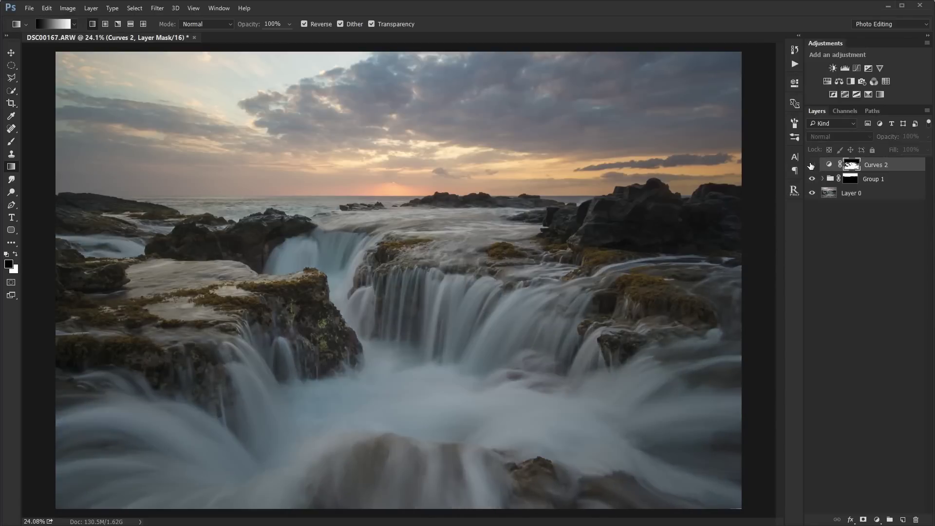
left_click(811, 165)
left_click(811, 165)
left_click(811, 165)
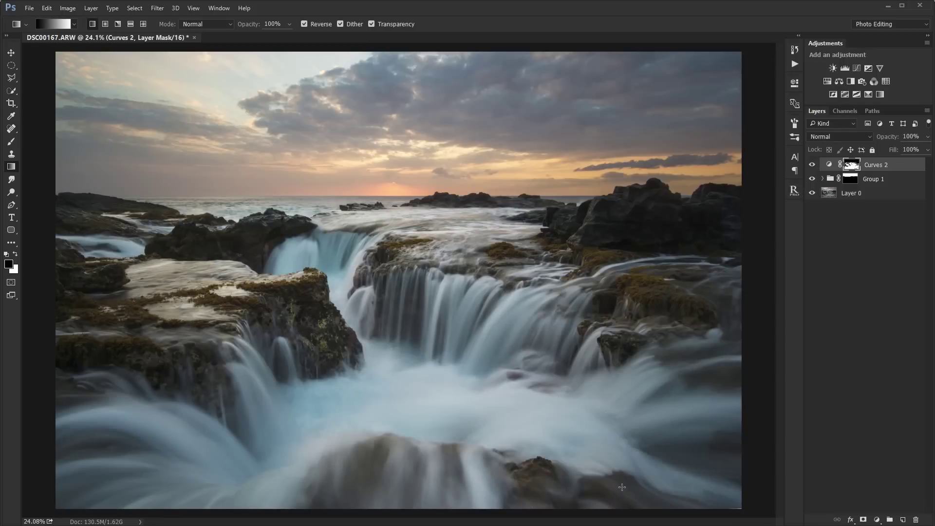
Step: Paint black along the horizon on the Curves 2 mask with a 1000 px brush at 44% opacity
key("b")
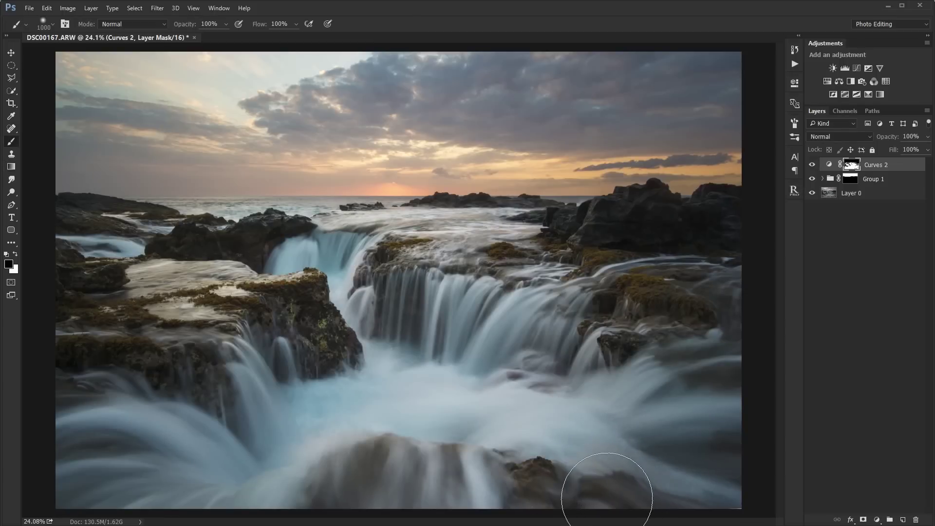
key("x")
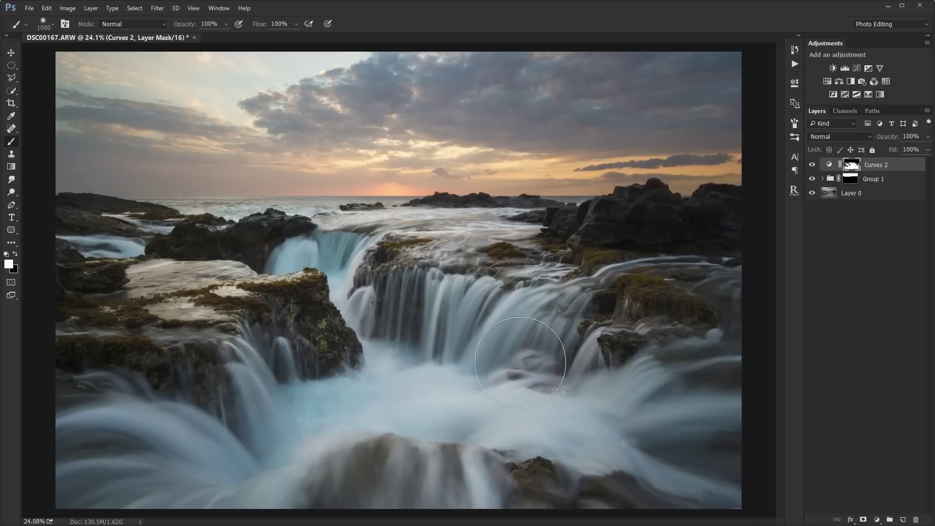
left_click(812, 165)
left_click(812, 165)
left_click(812, 164)
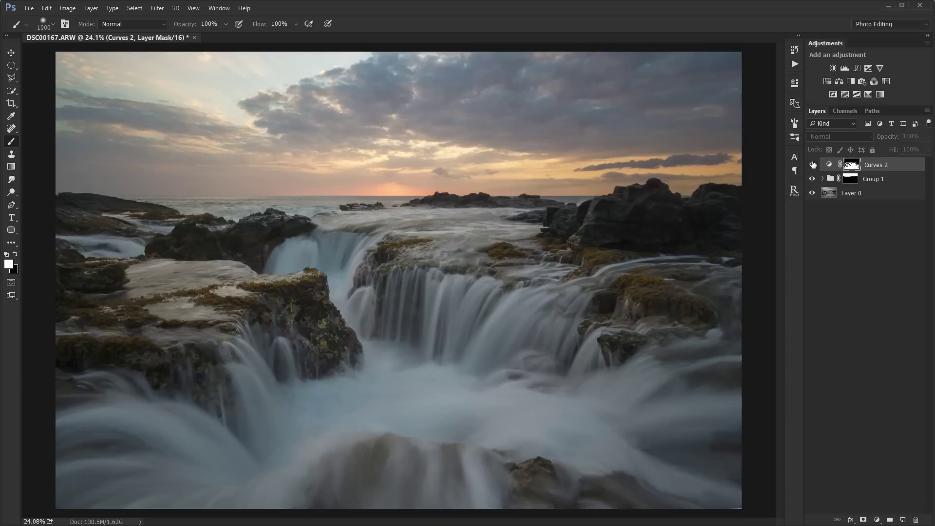
left_click(812, 165)
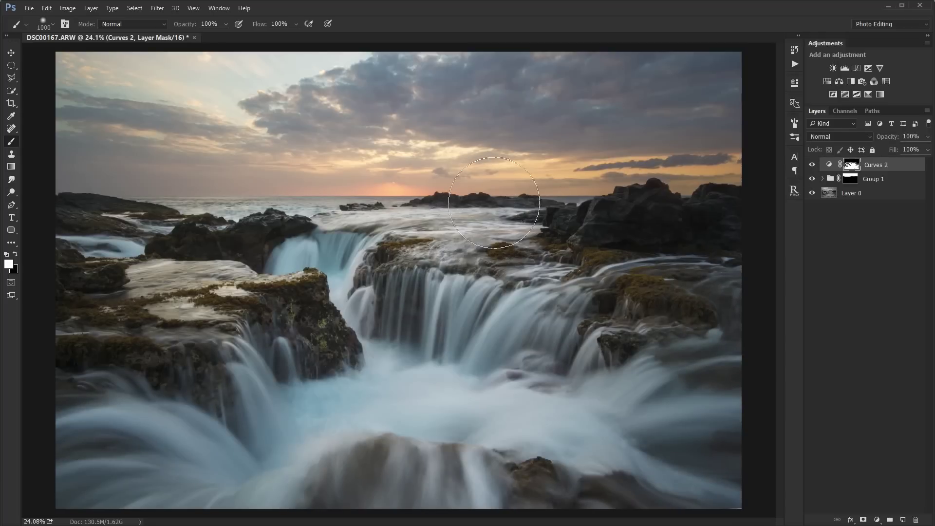
left_click_drag(194, 25, 164, 23)
key("x")
mouse_move(537, 186)
left_mouse_down()
mouse_move(239, 164)
mouse_move(377, 172)
mouse_move(146, 174)
left_mouse_up()
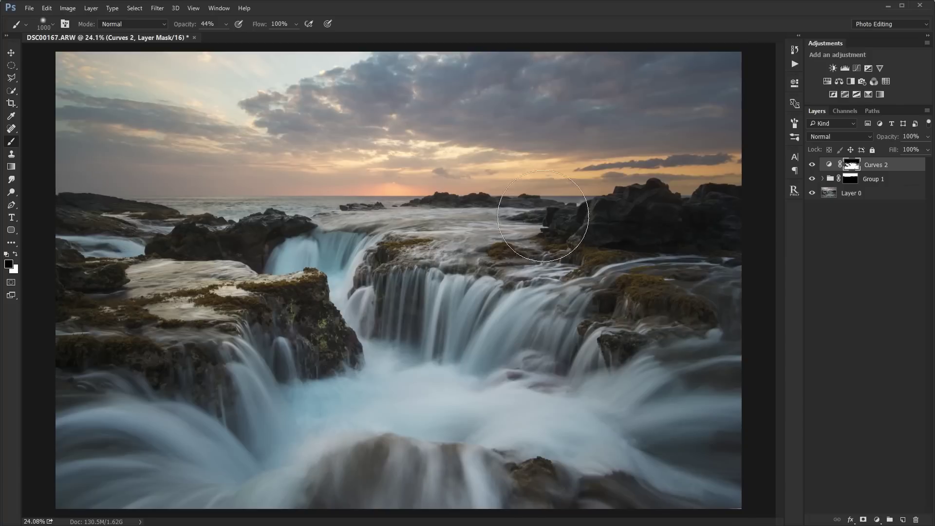
Step: Toggle Curves 2 off and on repeatedly to check the foreground contrast and the softened transition at the horizon
left_click(813, 165)
left_click(813, 165)
left_click(813, 165)
left_click(813, 165)
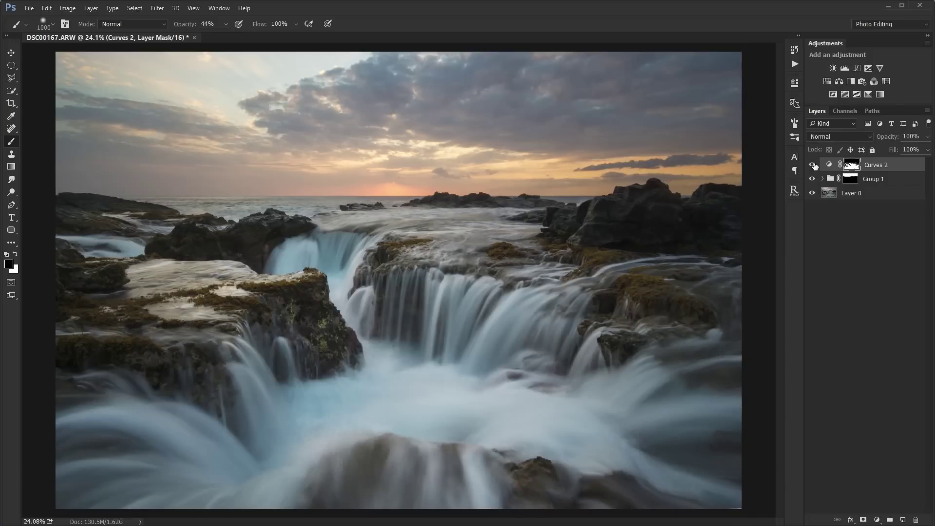
left_click(812, 165)
left_click(813, 165)
left_click(813, 165)
left_click(813, 166)
left_click(813, 165)
left_click(862, 236)
left_click(870, 164)
left_click(813, 164)
left_click(812, 165)
Step: Compare the R Brights 5, 6 and 7 luminosity masks to judge which bright sky areas each one isolates
left_click(845, 111)
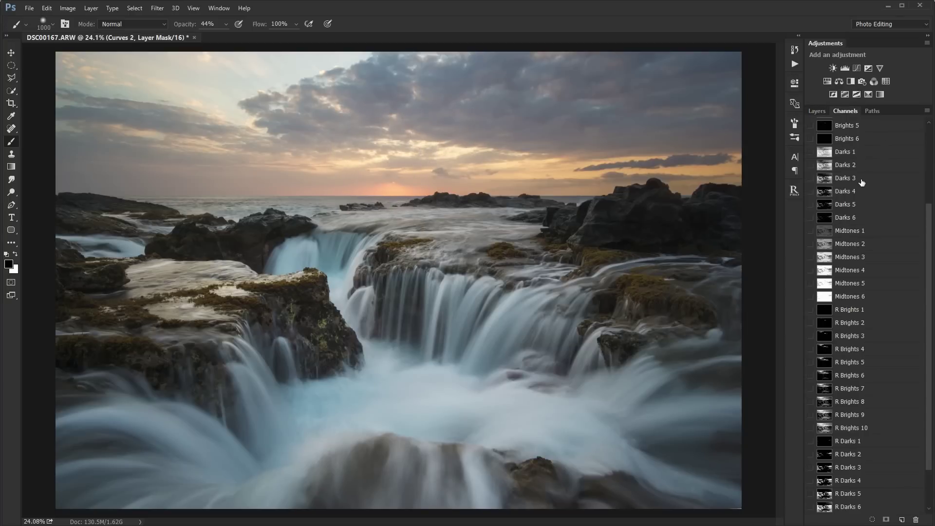
scroll(868, 207, "down", 2)
left_click(851, 324)
left_click(853, 313)
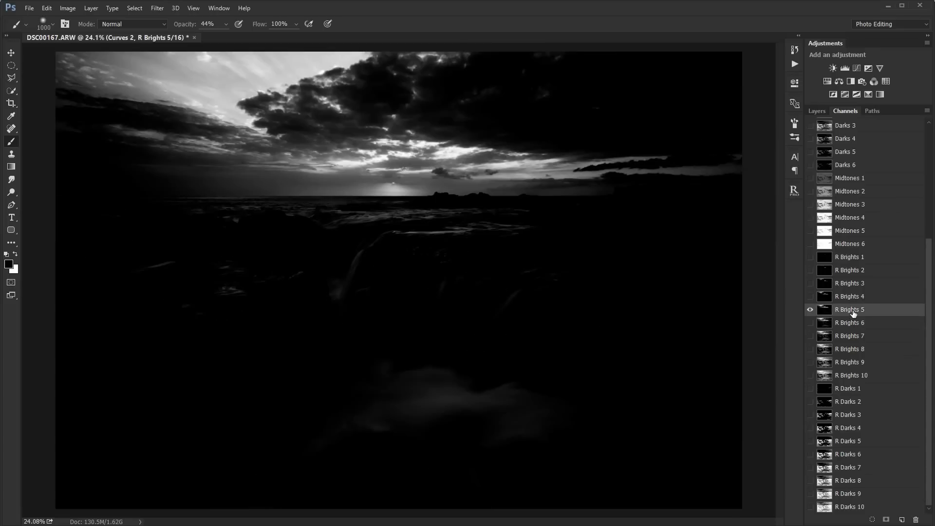
left_click(856, 335)
left_click(856, 323)
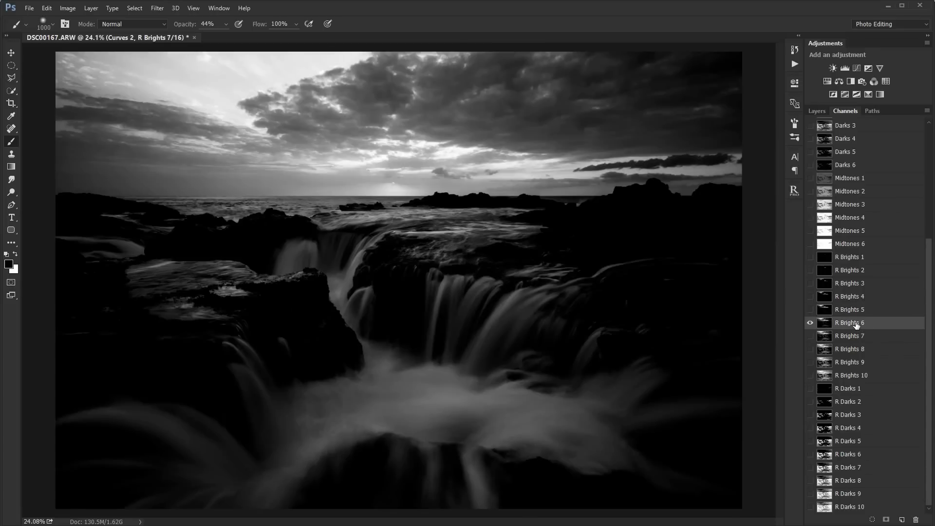
left_click(861, 314)
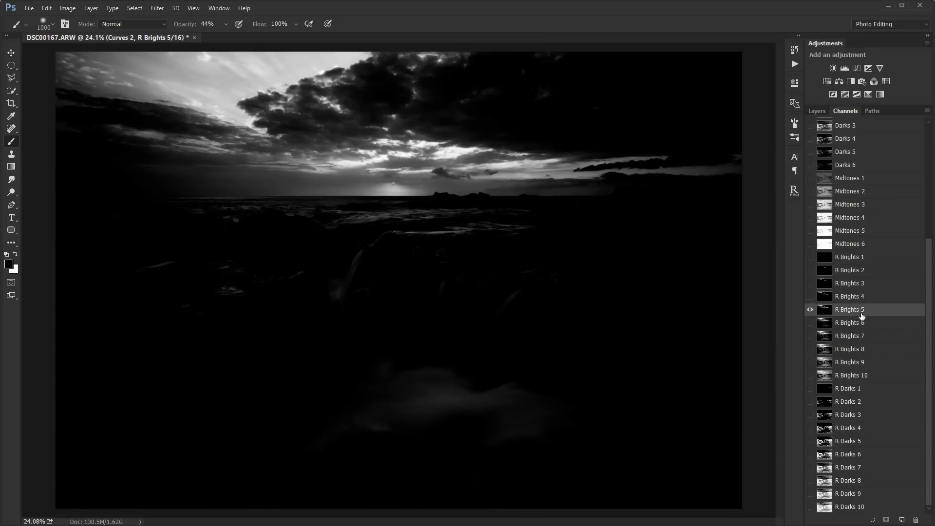
scroll(860, 296, "up", 6)
scroll(859, 296, "up", 1)
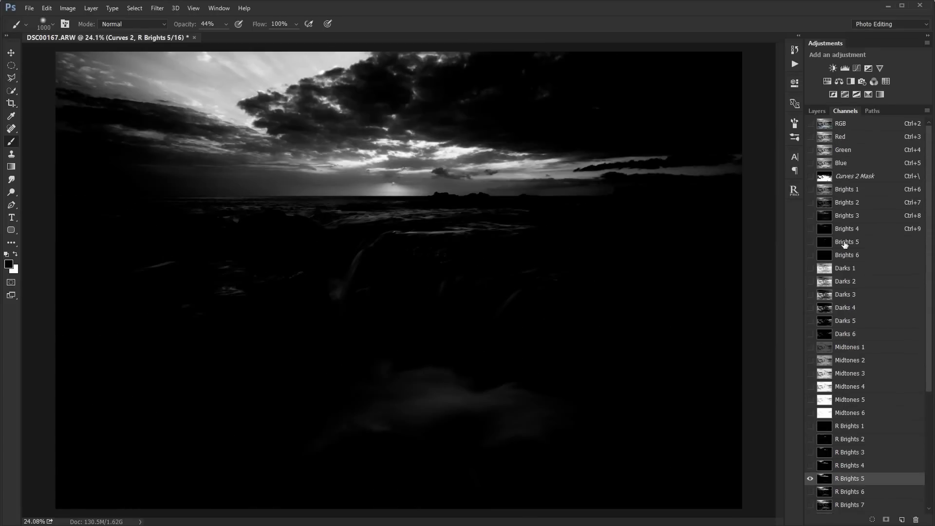
Step: Preview Brights 4 and Brights 3, load Brights 3 as a selection, and add a Curves adjustment layer masked by it
left_click(857, 229)
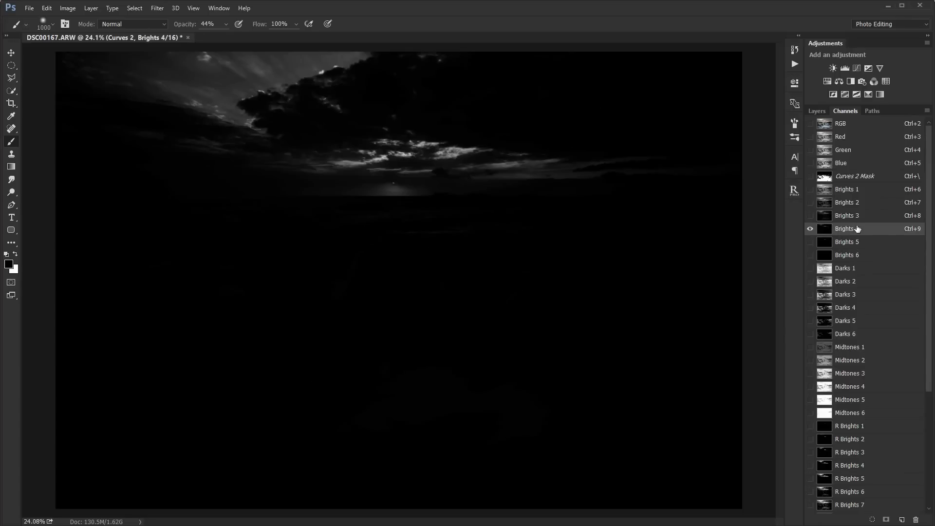
left_click(854, 217)
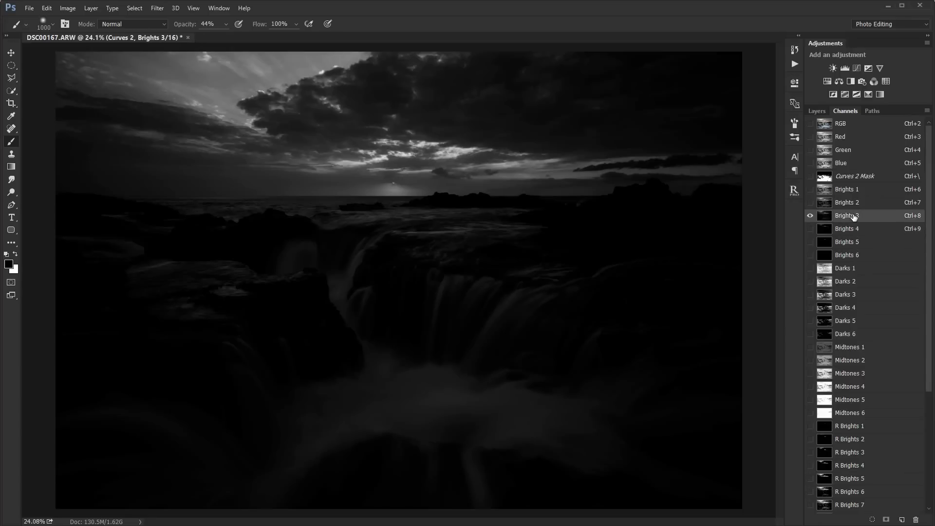
left_click(826, 221, "ctrl")
left_click(820, 111)
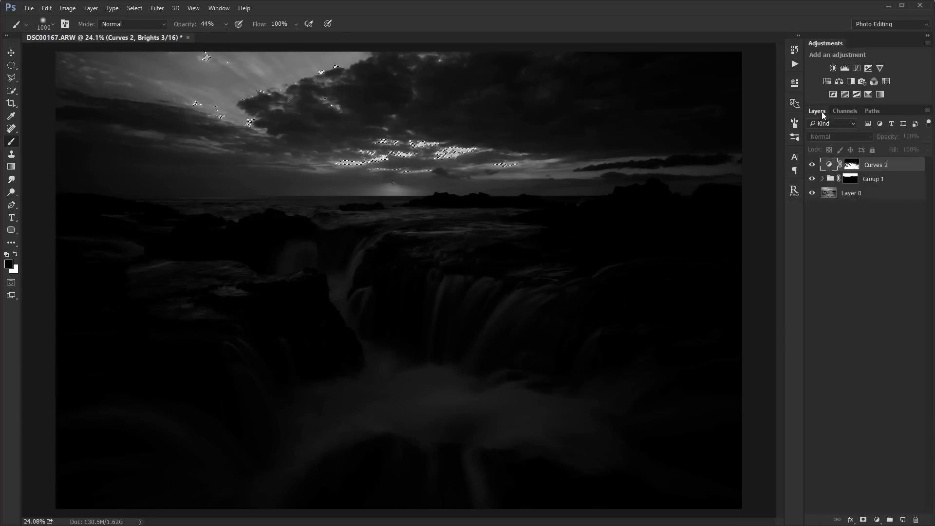
left_click(857, 68)
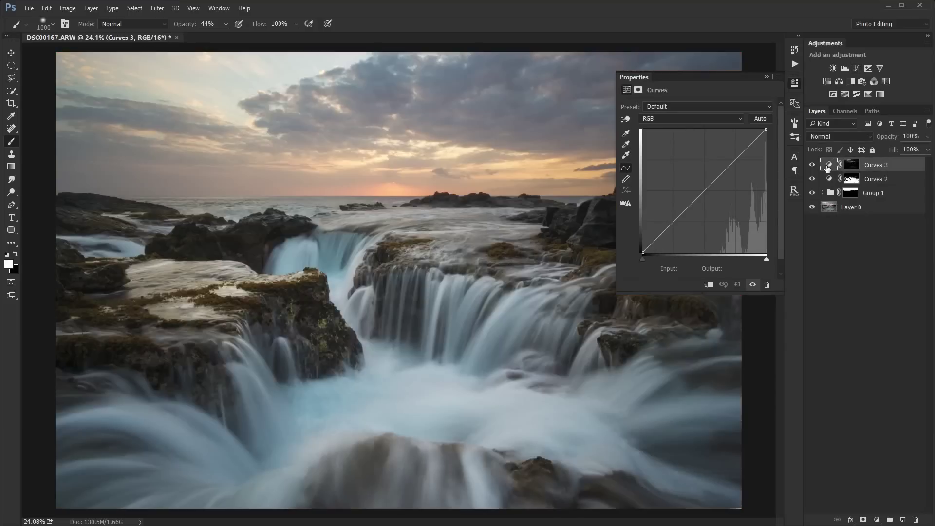
Step: Shape the Curves 3 curve from the image, setting input 236 to 226 for the bright clouds and input 119 to 111 for the darker clouds
left_click(625, 119)
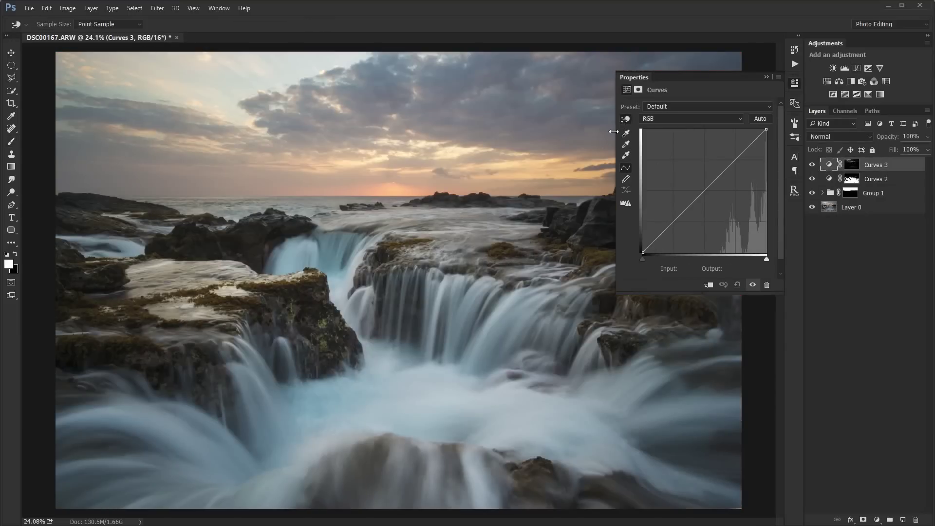
left_click(469, 147)
left_click_drag(468, 151, 470, 155)
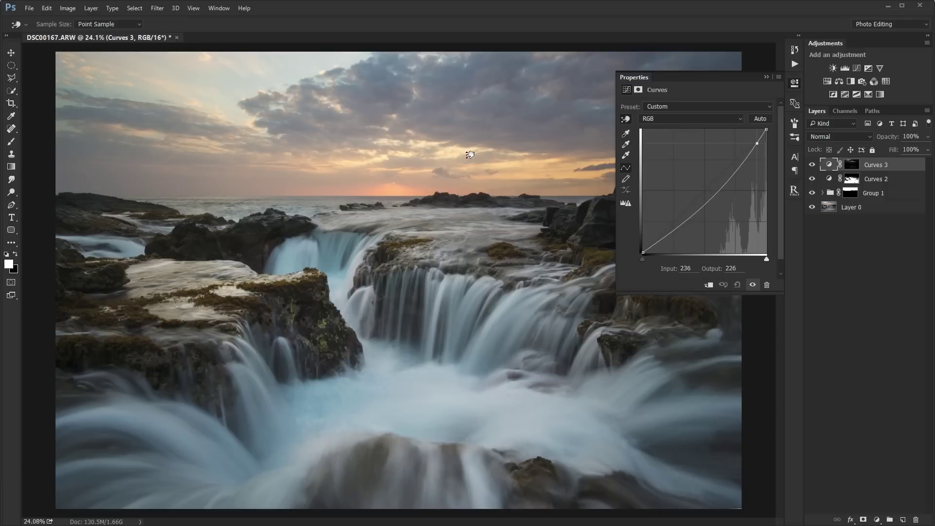
left_click(451, 95)
left_click_drag(451, 91, 444, 84)
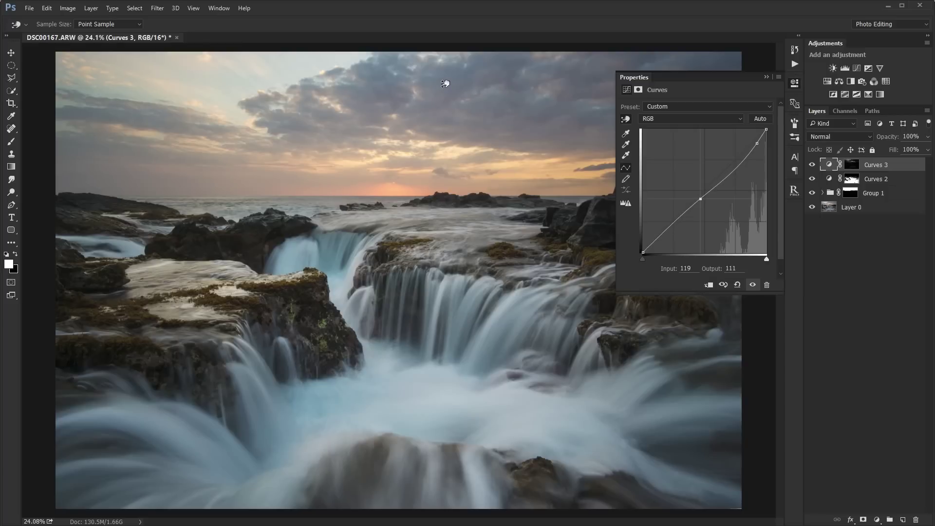
left_click(792, 83)
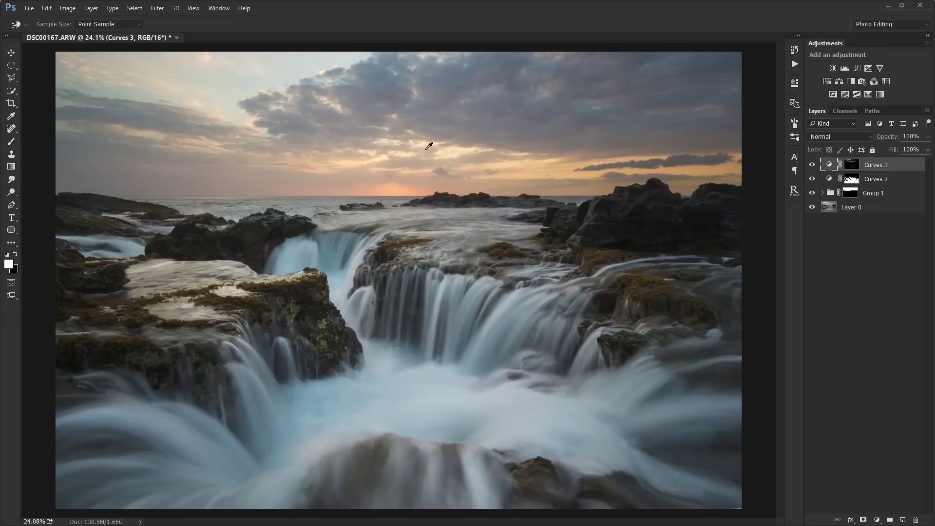
left_click(812, 165)
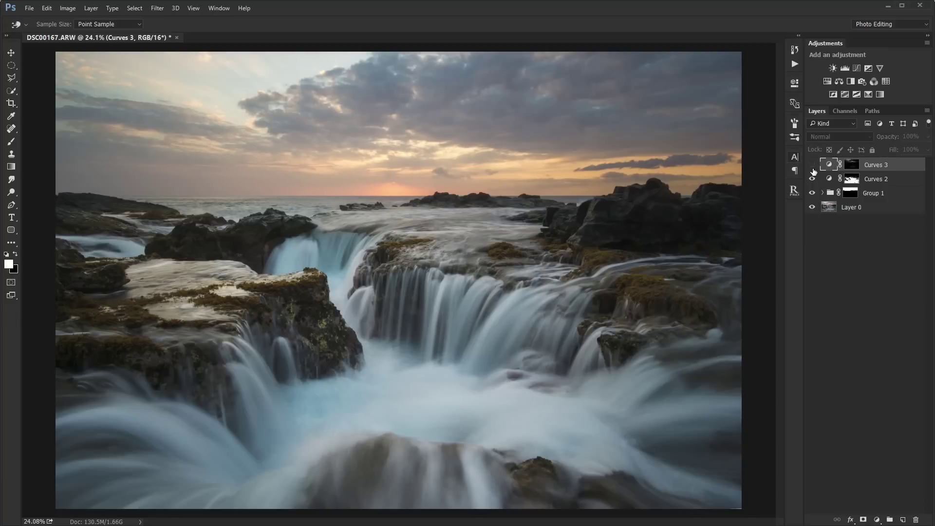
left_click(813, 165)
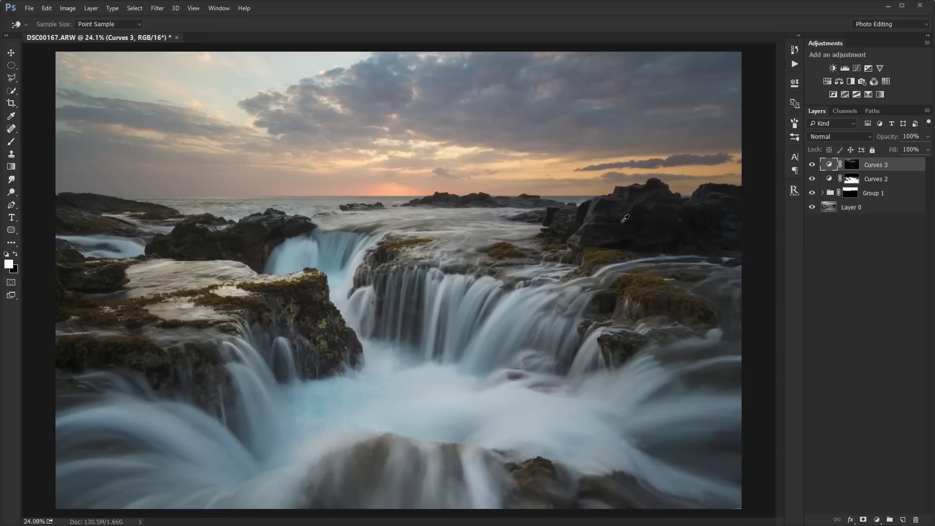
Step: Add an unmasked Curves adjustment layer above Curves 3 and use on-image adjustment to place a highlight point and darken the lower midtones
scroll(625, 219, "down", 1)
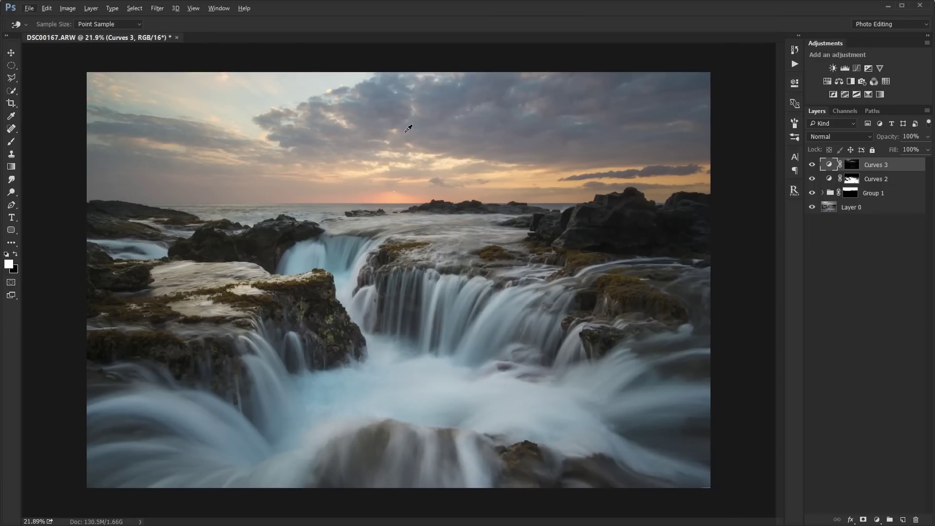
left_click(857, 68)
key("b")
key("x")
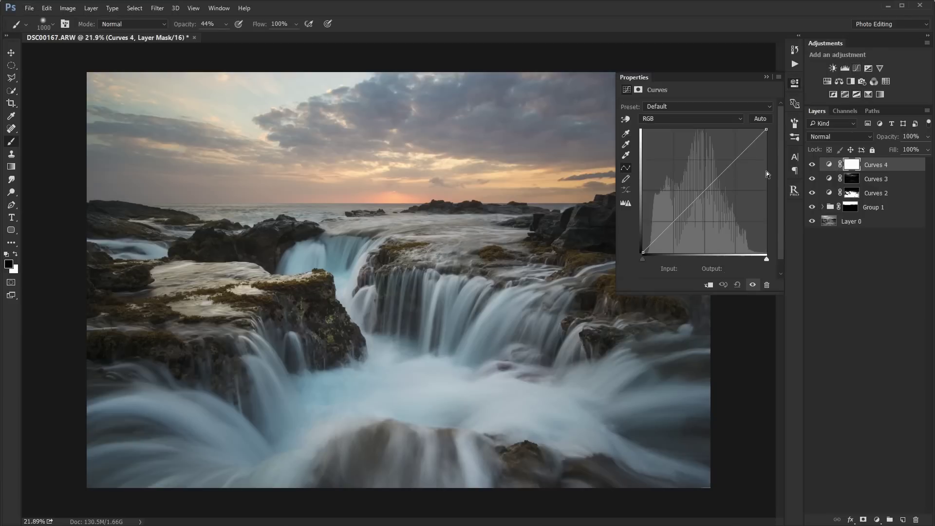
left_click(626, 119)
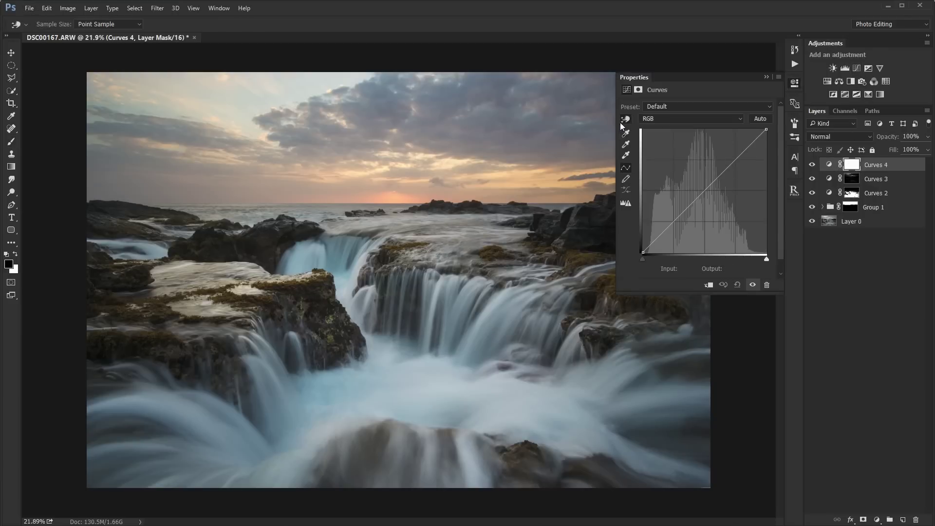
left_click(448, 160)
left_click_drag(448, 160, 448, 159)
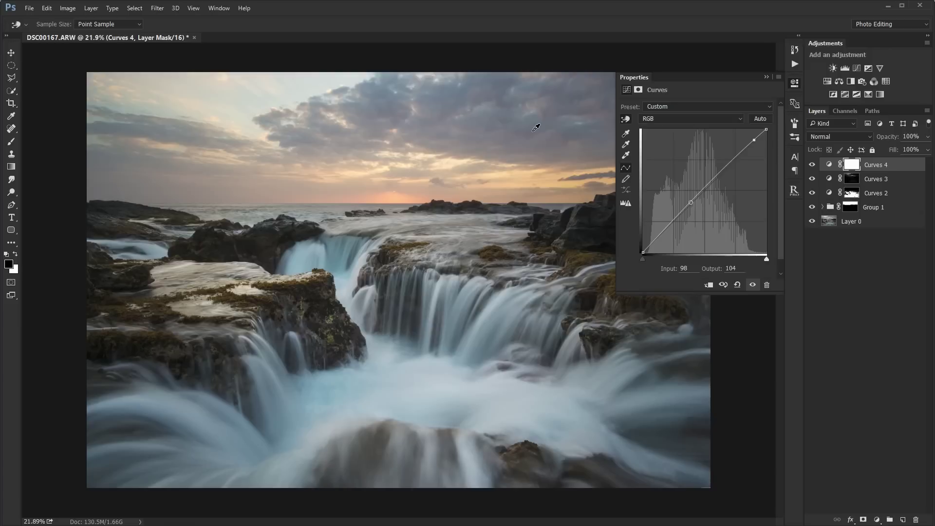
left_click_drag(596, 173, 596, 182)
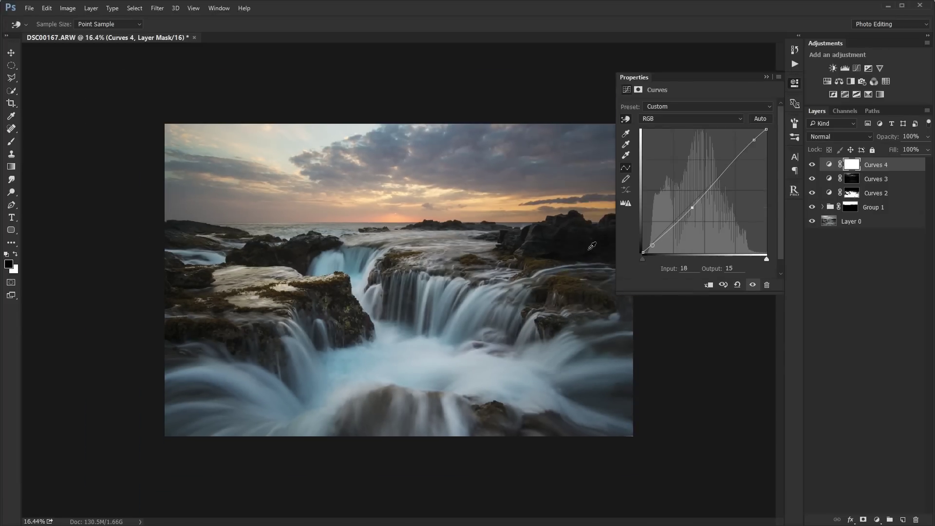
Step: Readjust the Curves 4 shadow point on the large dark rocks and set midtone input 129 to output 121
scroll(594, 244, "up", 7)
left_click_drag(466, 250, 299, 295)
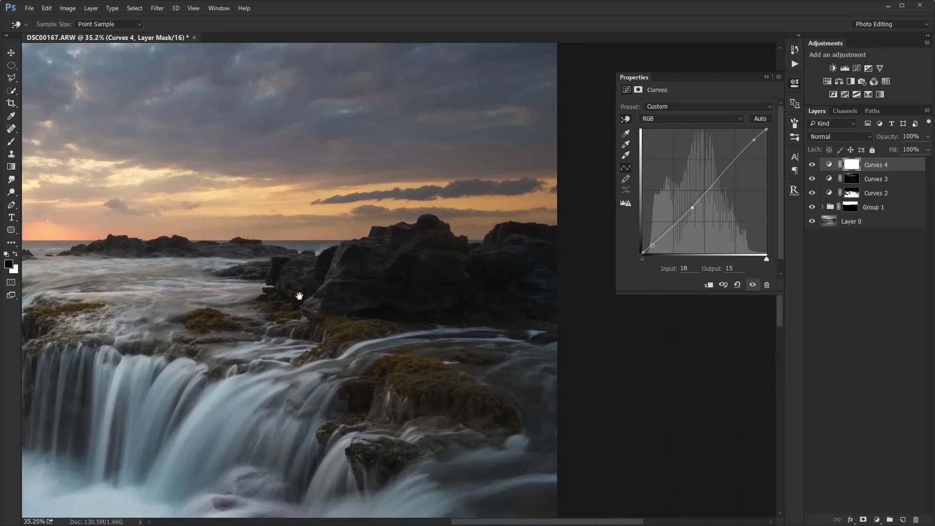
left_click(398, 296)
left_click_drag(398, 296, 398, 296)
key("ctrl+0")
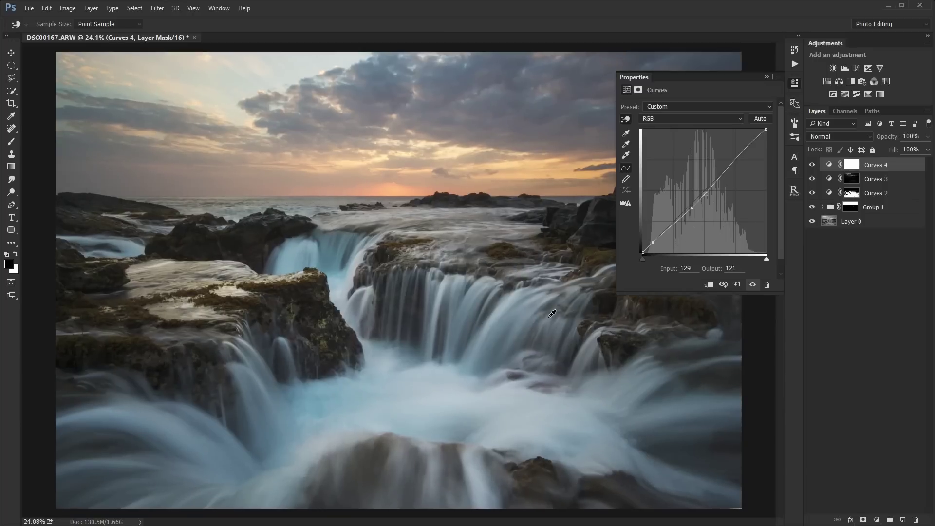
left_click(767, 77)
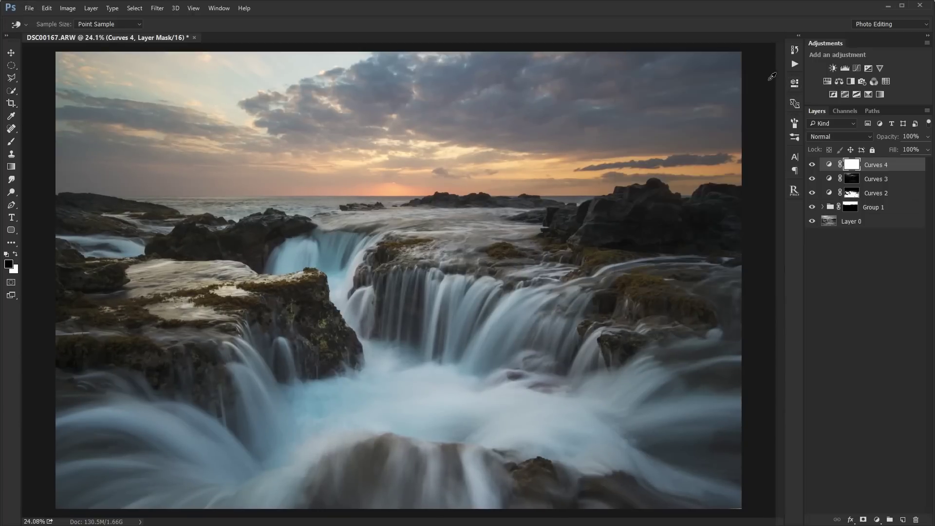
Step: Toggle Curves 4 off and on repeatedly to compare the overall contrast of the image
left_click(810, 165)
left_click(811, 165)
left_click(811, 165)
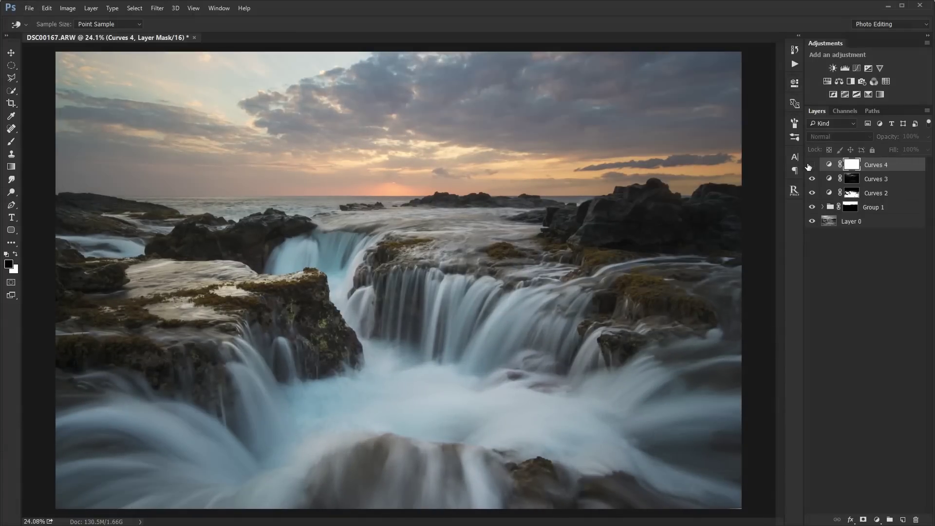
left_click(811, 165)
left_click(810, 166)
left_click(809, 166)
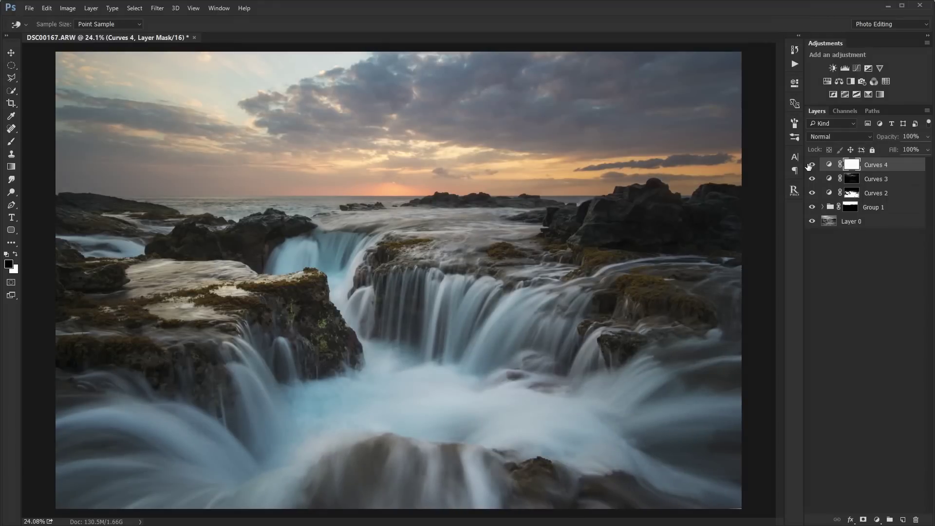
left_click(810, 165)
left_click(810, 165)
Step: Add a new layer above Curves 4, set its blend mode to Soft Light, and rename it D&B
left_click(902, 520)
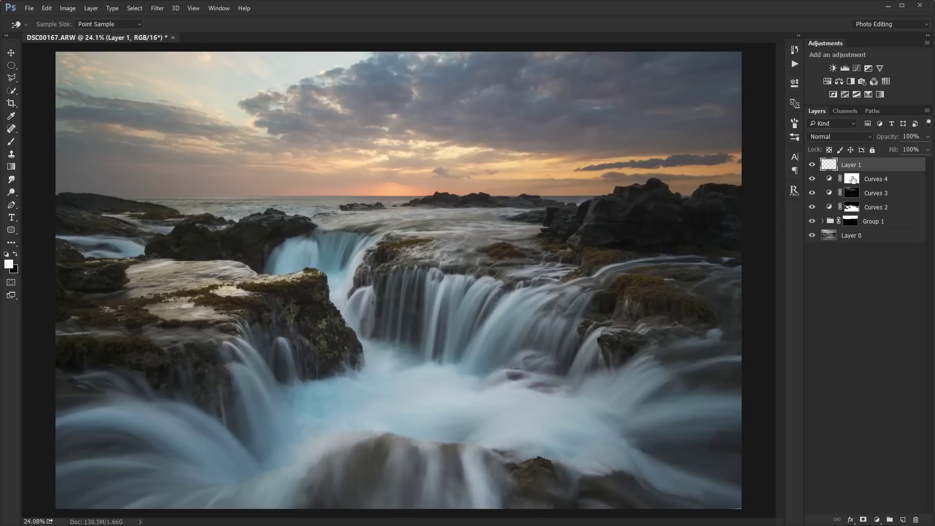
left_click(842, 136)
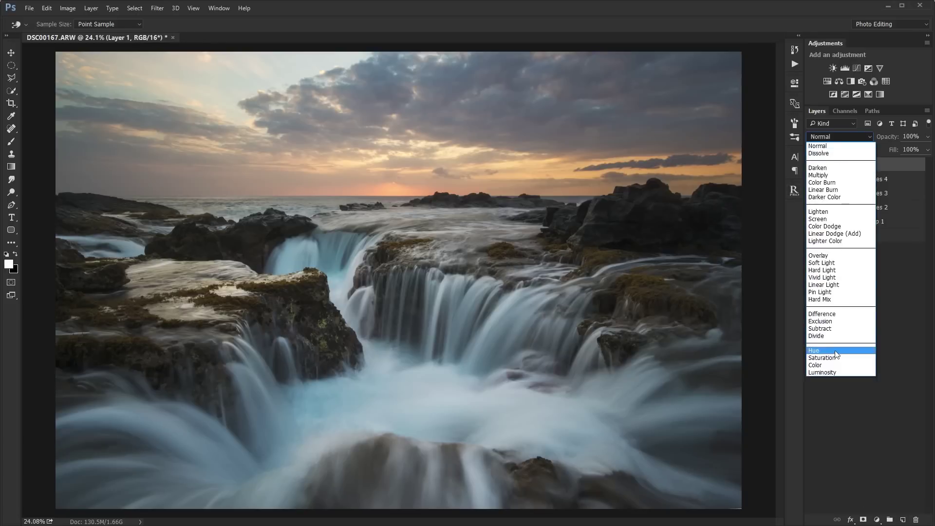
left_click(827, 263)
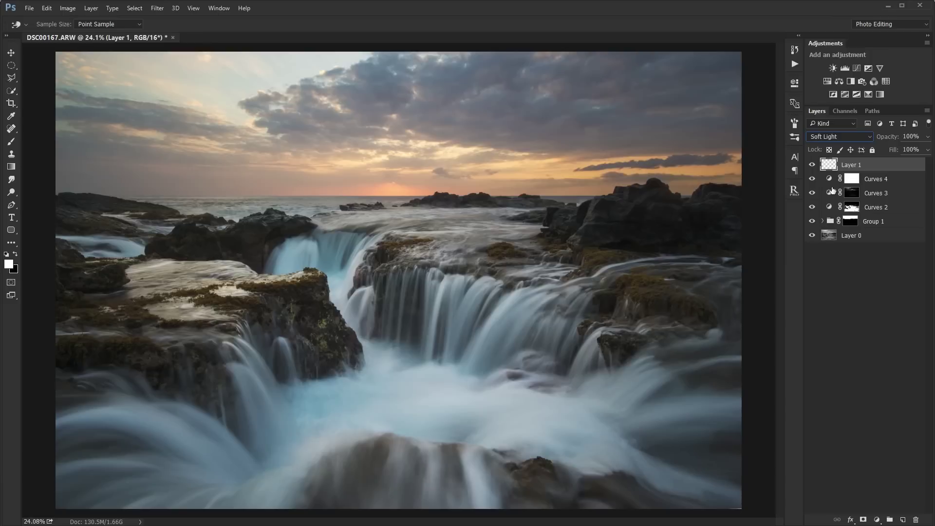
double_click(849, 165)
type("D&B")
key("Return")
Step: Set up a white brush at 11% opacity and reduce it to 100 px for dodging the water highlights on the D&B layer
left_click(9, 145)
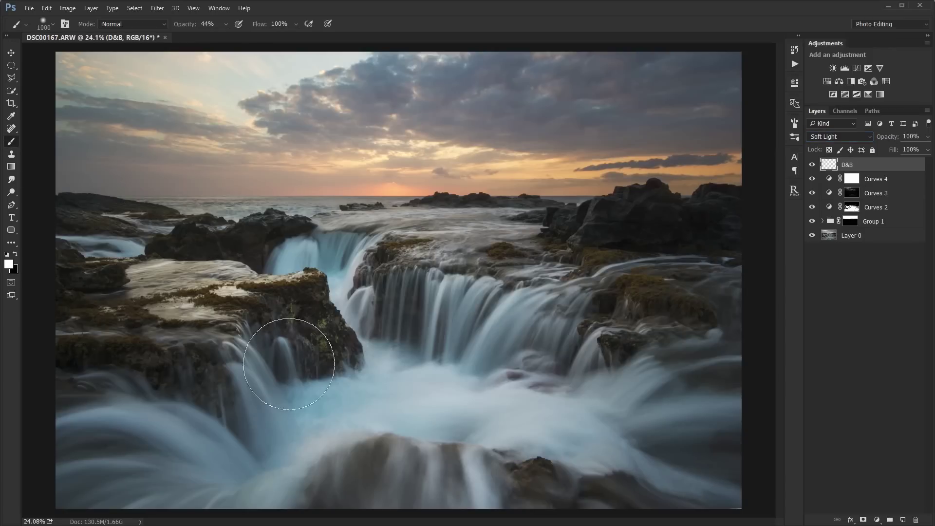
key("bracketleft")
key("bracketleft")
key("bracketleft")
key("bracketleft")
key("bracketleft")
left_click_drag(177, 26, 168, 25)
key("bracketleft")
key("bracketleft")
key("bracketleft")
key("bracketleft")
key("bracketleft")
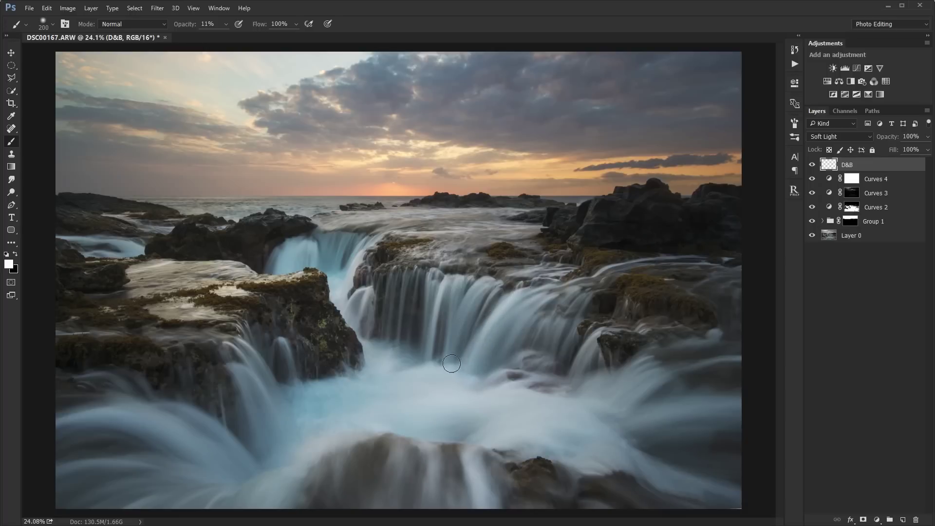
key("bracketleft")
key("bracketleft")
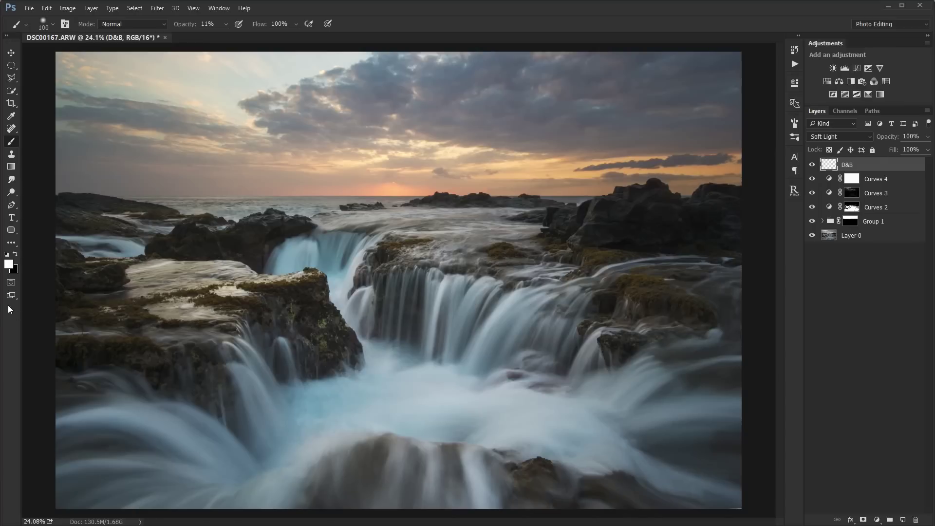
Step: Burn the darker gaps between the waterfalls and water streaks on the D&B layer with a black 175 px brush at 11% opacity
key("x")
key("bracketright")
key("bracketright")
key("bracketright")
mouse_move(404, 337)
left_mouse_down()
mouse_move(412, 272)
mouse_move(384, 349)
left_mouse_up()
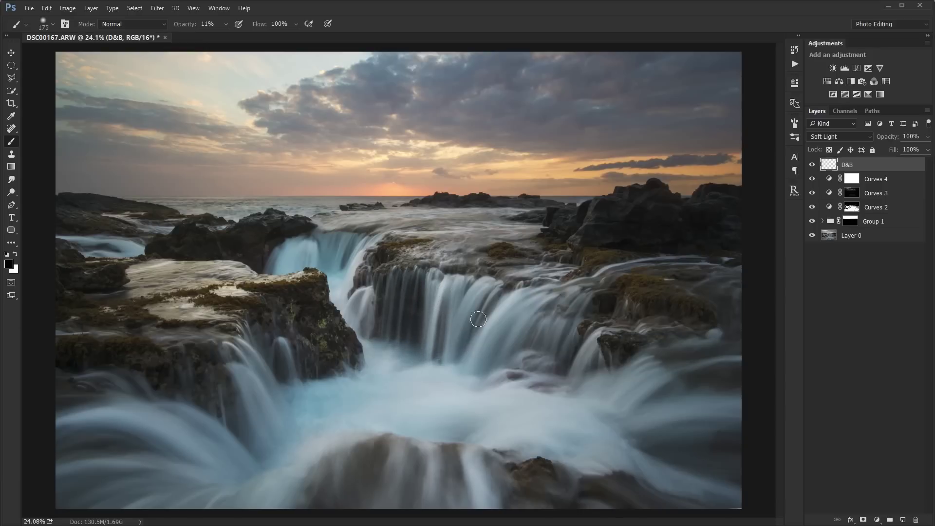
mouse_move(542, 355)
left_mouse_down()
mouse_move(546, 326)
mouse_move(542, 380)
mouse_move(562, 339)
left_mouse_up()
left_click_drag(643, 375, 672, 355)
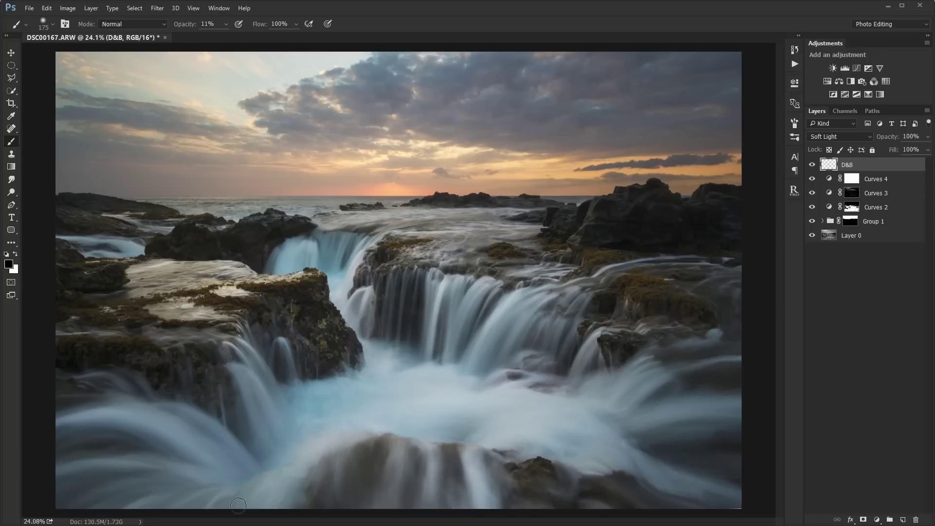
left_click_drag(209, 500, 181, 516)
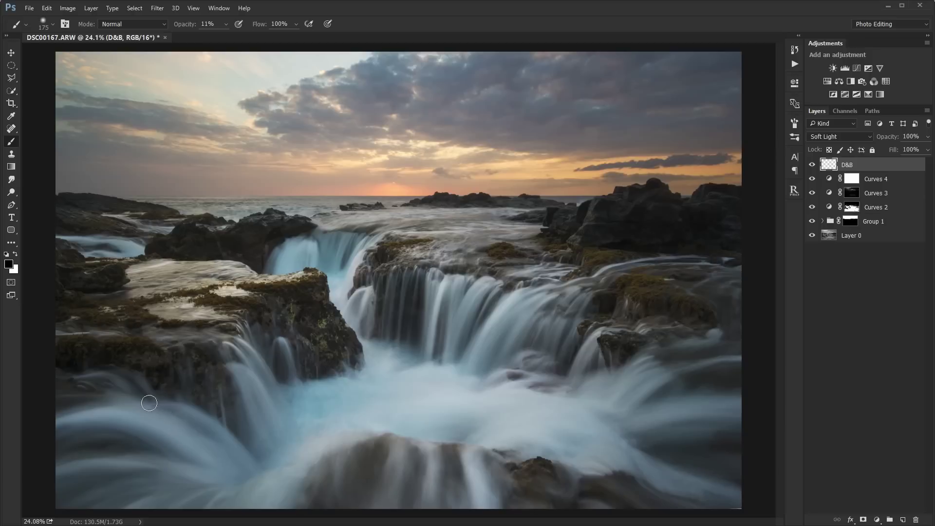
left_click_drag(149, 404, 239, 464)
Step: Toggle the D&B layer off and on repeatedly to compare the dodging and burning in the water
left_click(812, 165)
left_click(811, 165)
left_click(811, 166)
left_click(811, 165)
left_click(811, 166)
left_click(812, 166)
left_click(811, 166)
left_click(811, 165)
left_click(811, 164)
left_click(812, 164)
left_click(812, 164)
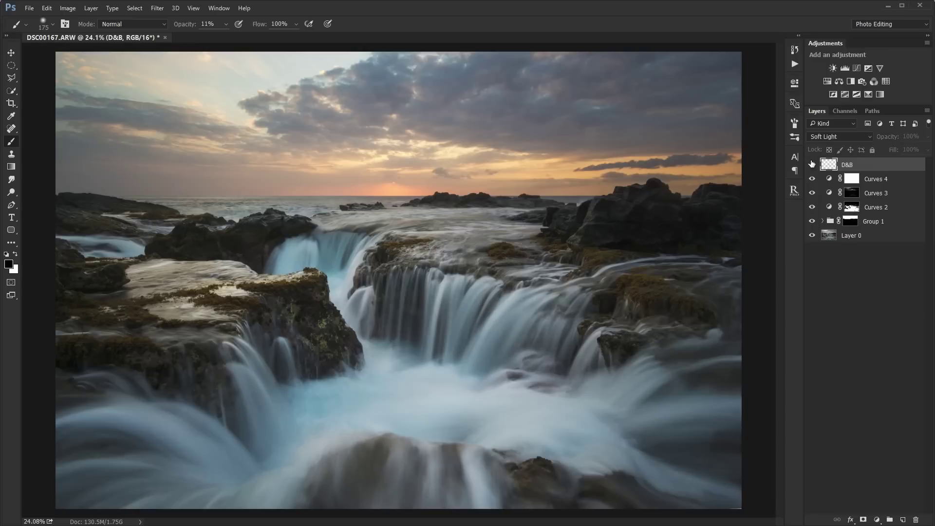
Step: Compare the whole image with and without the D&B layer, leaving the layer visible
left_click(812, 164)
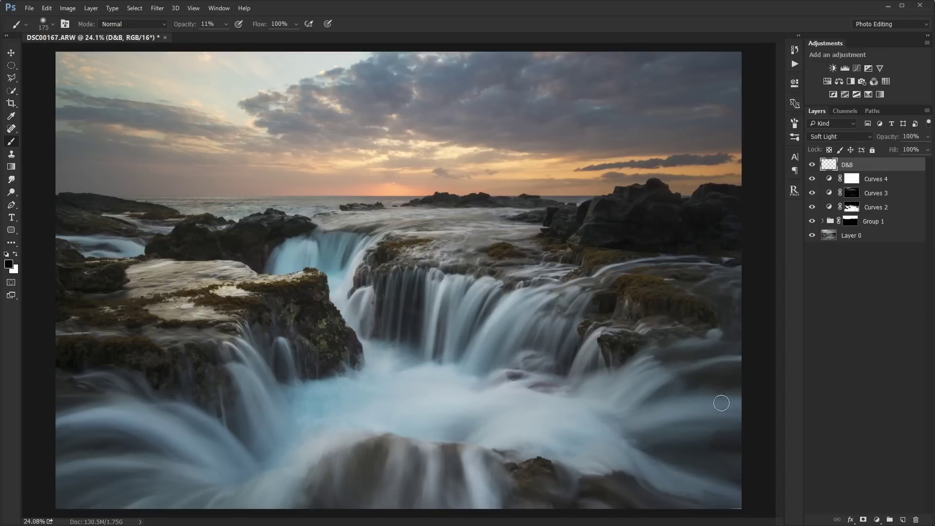
left_click(812, 165)
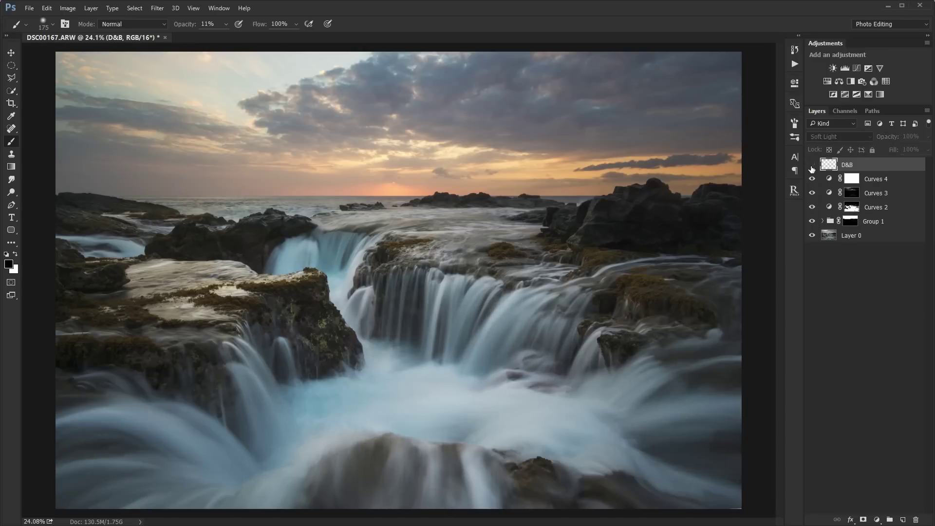
left_click(812, 165)
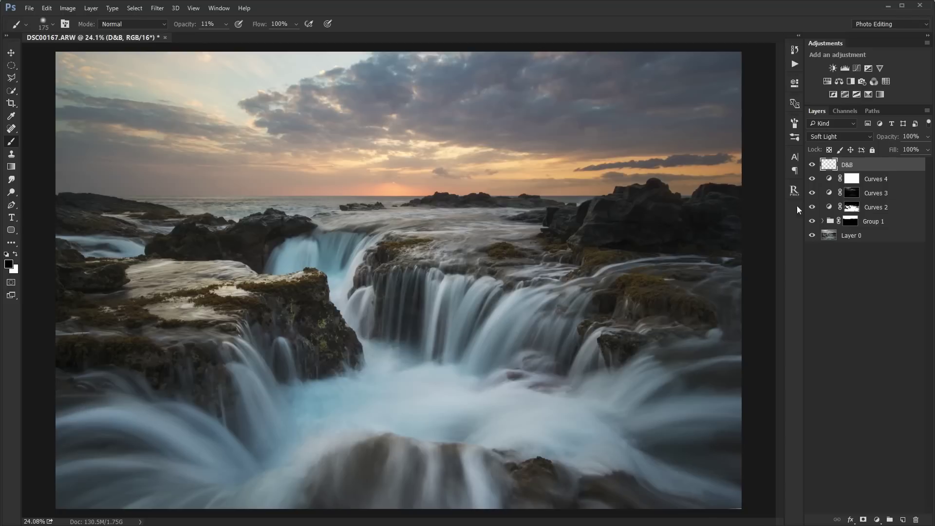
left_click(813, 165)
left_click(813, 165)
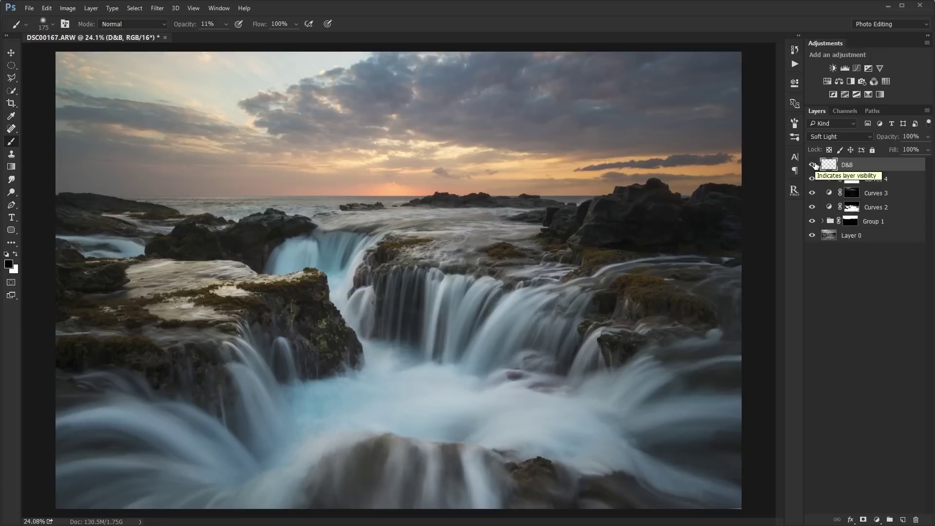
Step: Add a Curves adjustment layer above the D&B layer and set its blend mode to Color
left_click(857, 68)
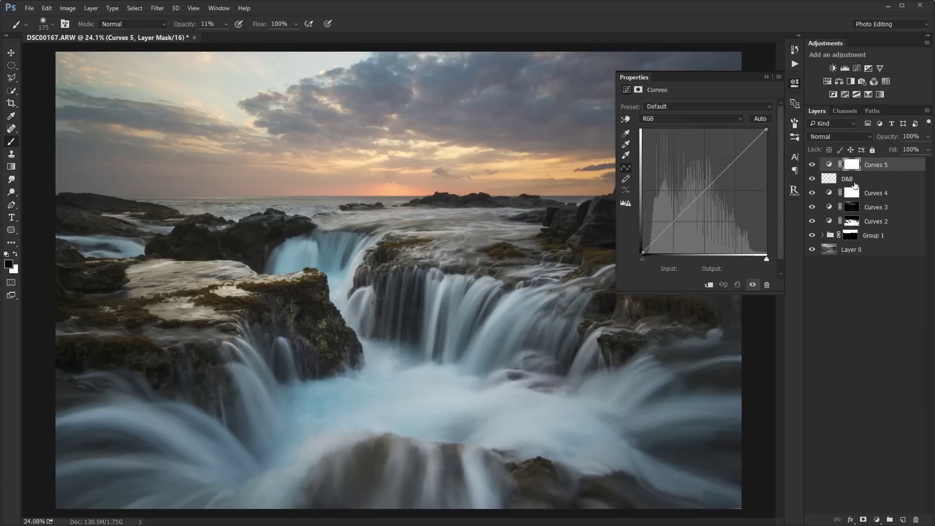
left_click(843, 137)
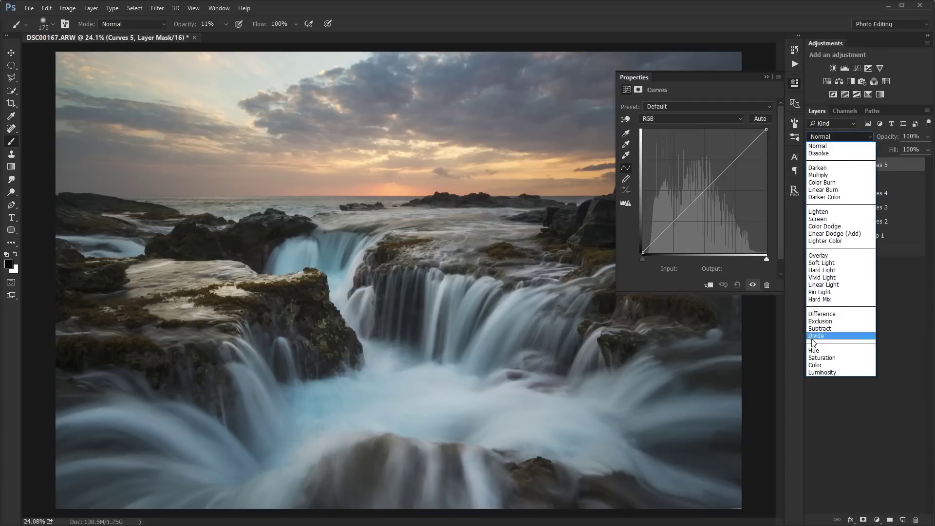
left_click(821, 367)
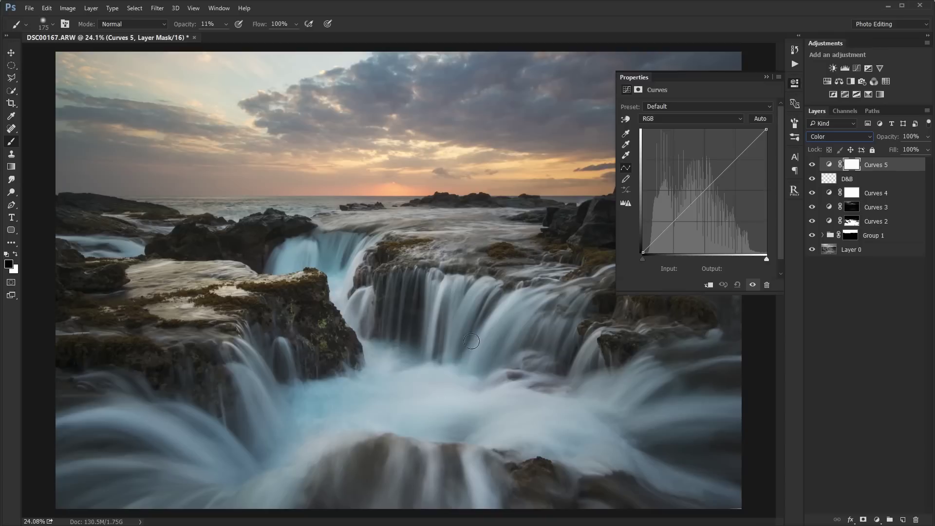
Step: In the Blue channel of Curves 5, raise the black point to output 8 and lower the white point to output 243
left_click(676, 121)
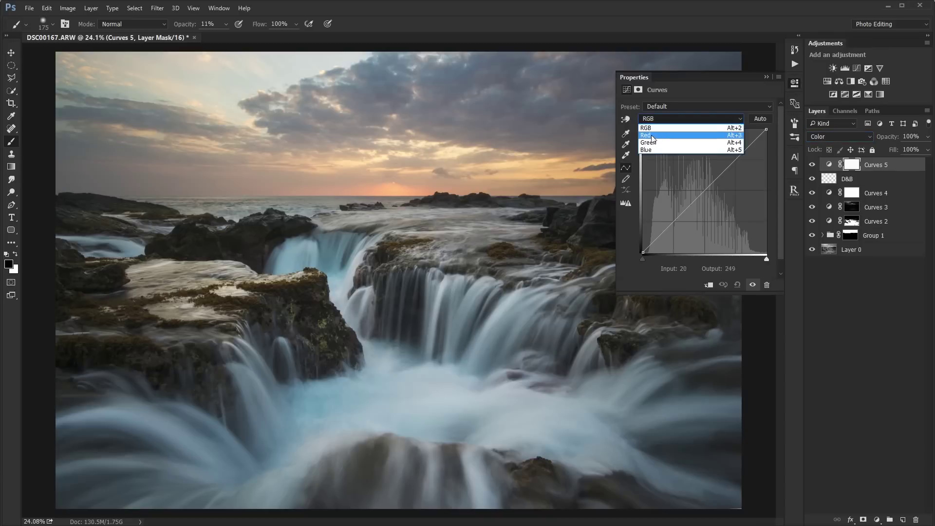
left_click(649, 147)
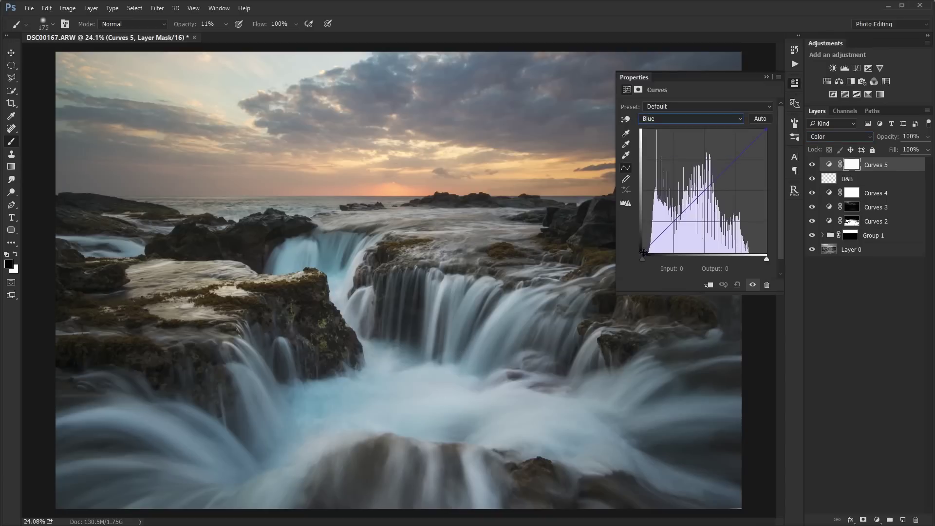
left_click(643, 252)
left_click_drag(642, 252, 638, 248)
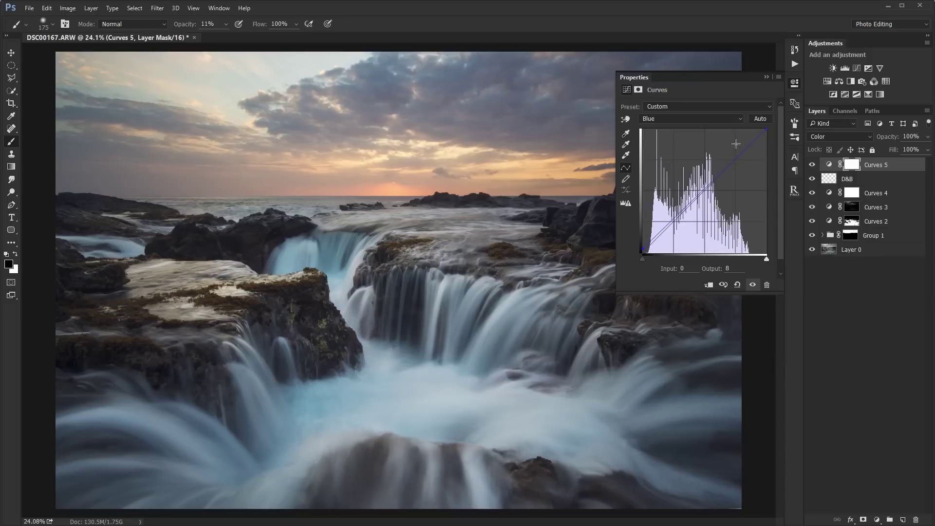
left_click(767, 129)
left_click_drag(767, 130, 767, 133)
Step: In the Red channel of Curves 5, raise the black point slightly and fine-tune the white point
left_click(668, 120)
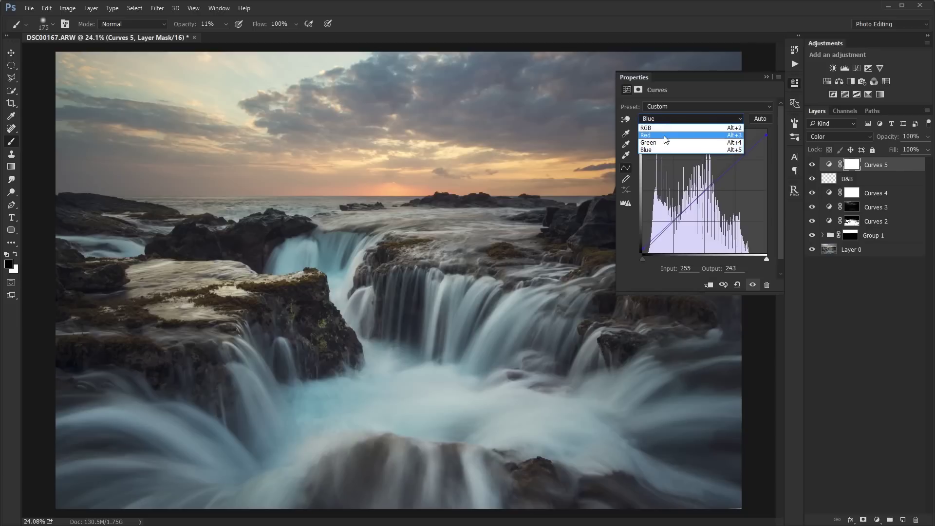
left_click(666, 138)
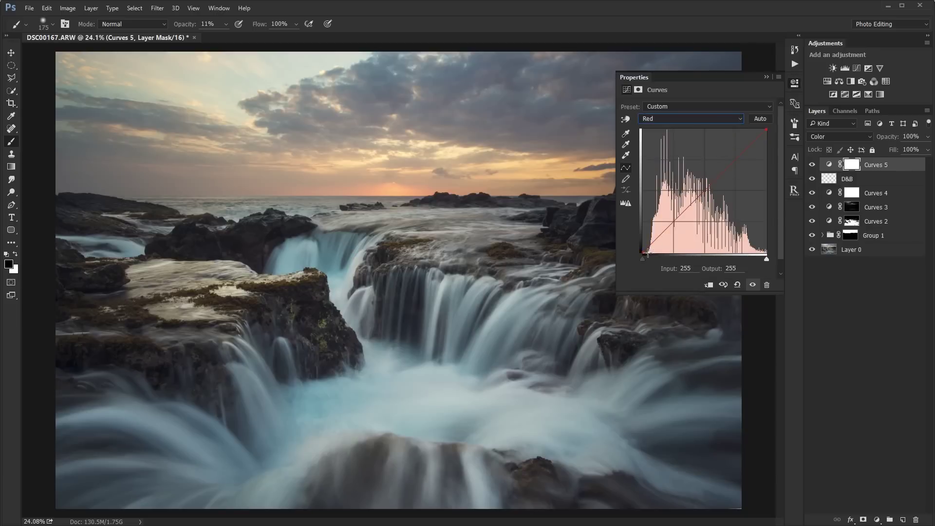
left_click_drag(643, 252, 642, 250)
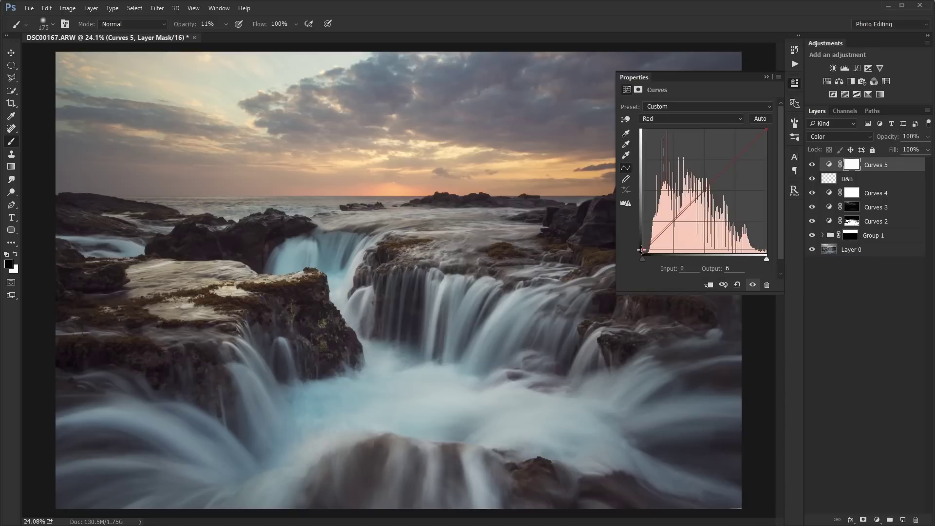
left_click_drag(642, 251, 641, 249)
left_click_drag(767, 129, 766, 129)
left_click(767, 78)
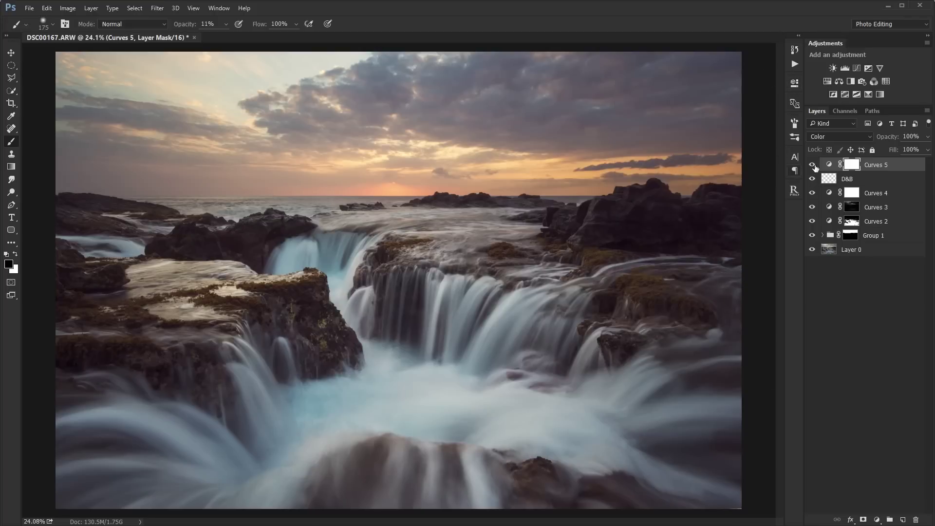
Step: Toggle the Curves 5 layer off and on repeatedly to compare the color toning
left_click(814, 166)
left_click(814, 166)
left_click(814, 165)
left_click(814, 166)
left_click(812, 166)
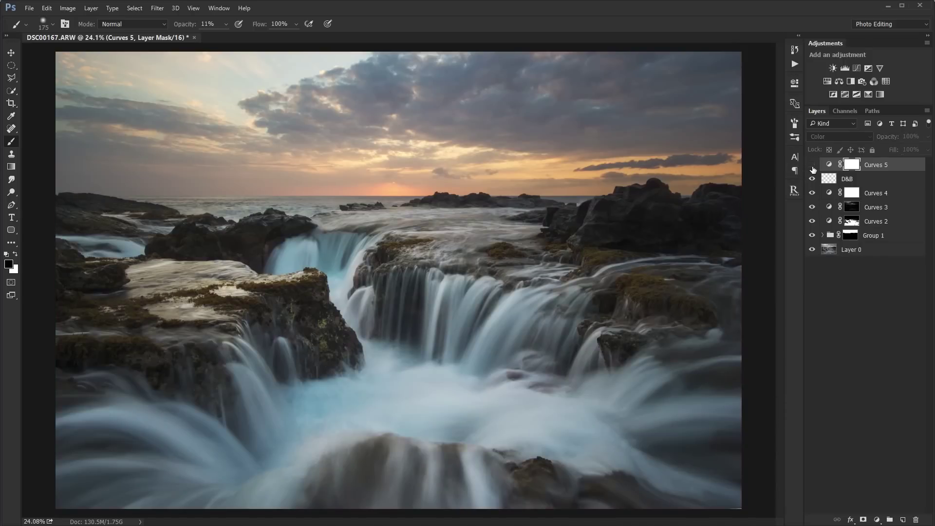
left_click(812, 167)
left_click(812, 167)
left_click(811, 167)
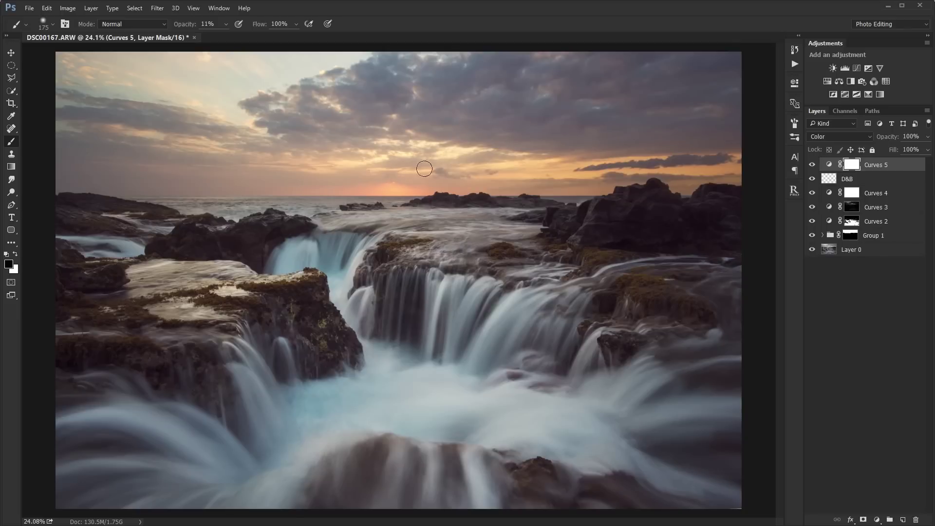
left_click(816, 165)
left_click(812, 166)
left_click(813, 167)
left_click(814, 166)
Step: Reopen Curves 5 and adjust the black point of its Blue channel slightly upward
double_click(828, 165)
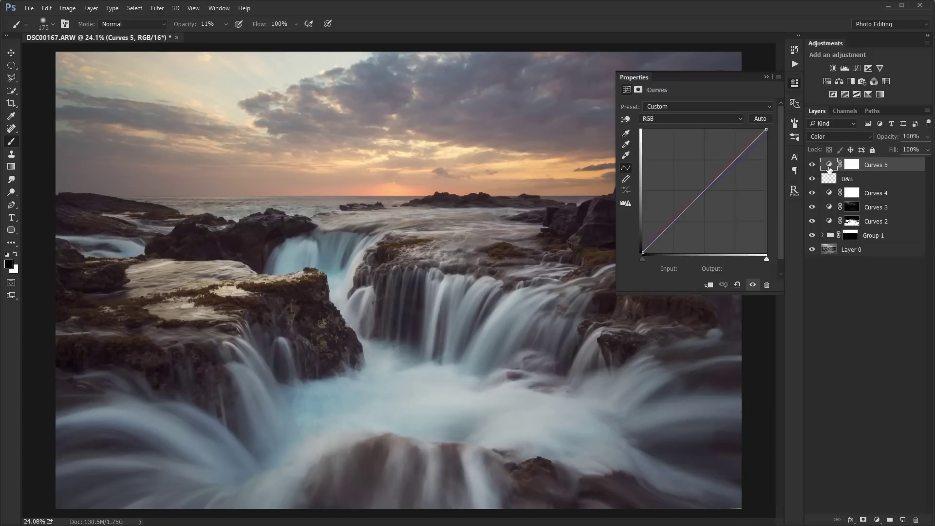
left_click(677, 119)
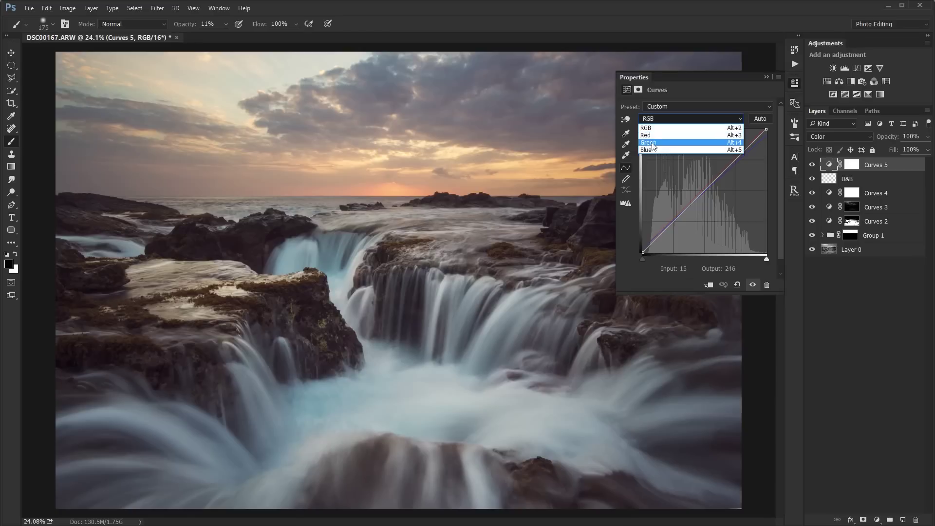
left_click(651, 150)
left_click_drag(642, 250, 641, 248)
left_click(766, 77)
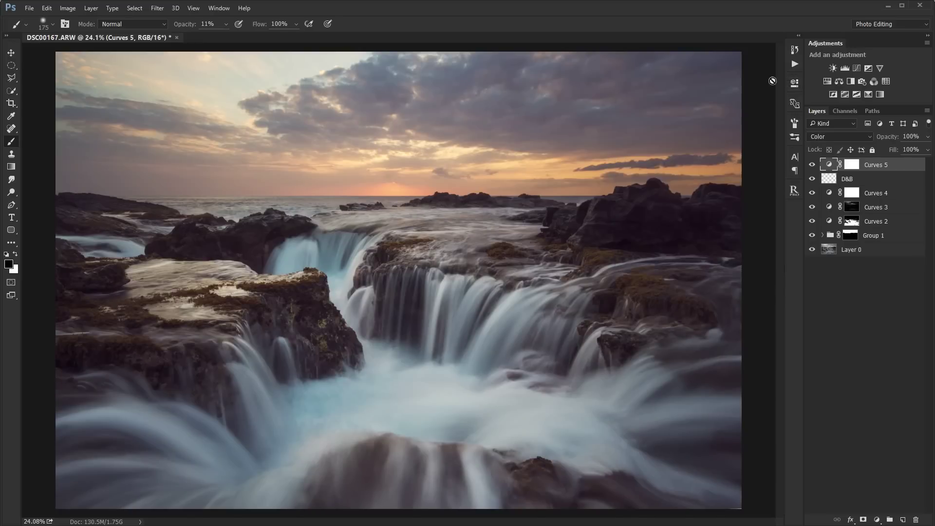
Step: Compare the image with and without the refined Curves 5 toning, leaving the layer visible
left_click(811, 165)
left_click(811, 166)
left_click(810, 166)
left_click(809, 167)
left_click(810, 166)
left_click(810, 167)
left_click(810, 166)
left_click(809, 166)
Step: Stamp all visible layers into a new layer above Curves 5 and toggle it once to check it
key("ctrl+shift+alt+e")
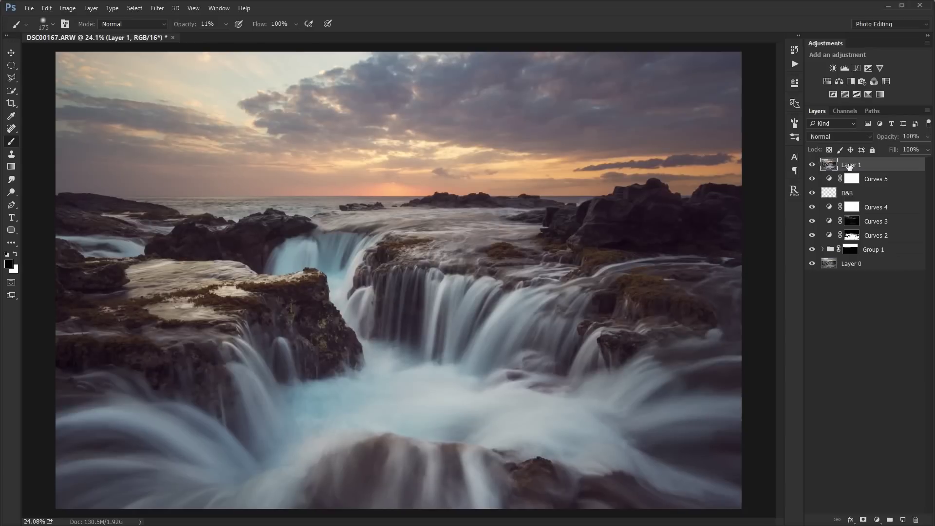
left_click(813, 165)
left_click(813, 165)
Step: Apply a Gaussian Blur with a 20-pixel radius to Layer 1 and reduce its opacity to 15%
key("ctrl+alt+f")
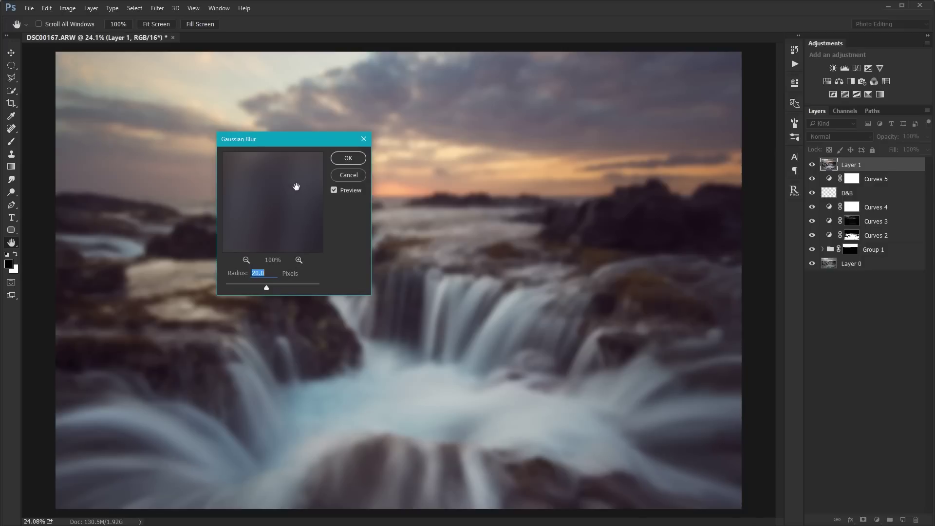
left_click(346, 160)
key("b")
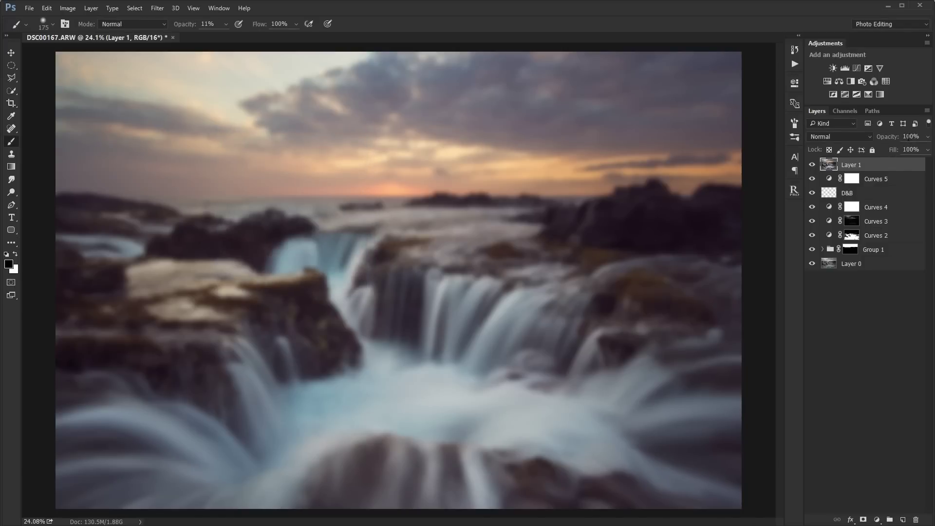
key("v")
key("1")
key("5")
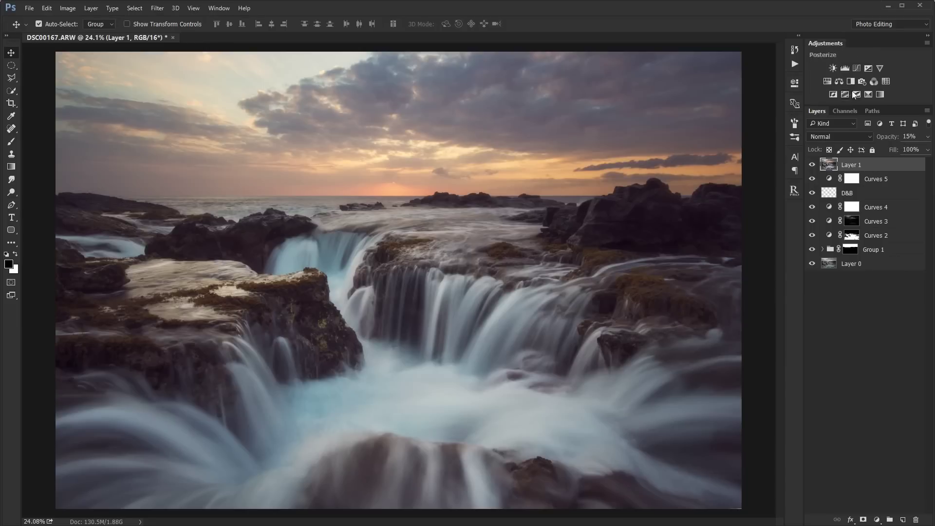
Step: Add a Curves adjustment layer above the blurred Layer 1 and clip it to that layer
left_click(856, 69)
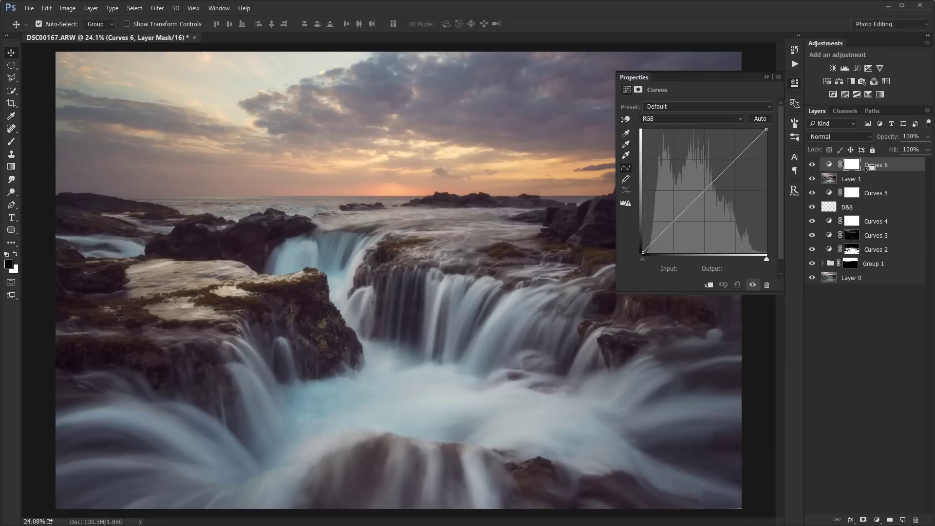
key("ctrl+alt+g")
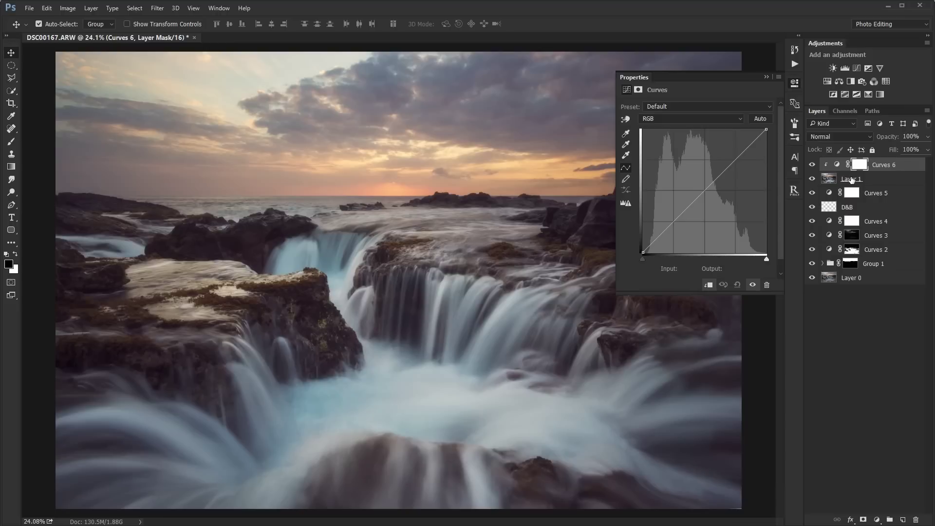
left_click(851, 177)
left_click(871, 166)
left_click_drag(871, 169, 872, 175)
Step: Shape Curves 6 into a contrast S-curve with lifted highlights and a shadow point at input 81, output 65
left_click_drag(737, 157, 744, 141)
left_click_drag(682, 206, 682, 221)
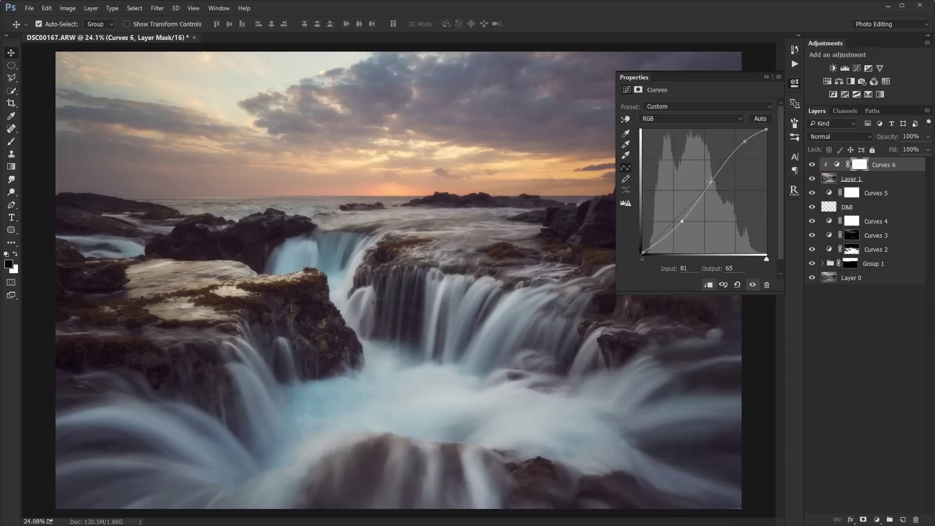
left_click(766, 76)
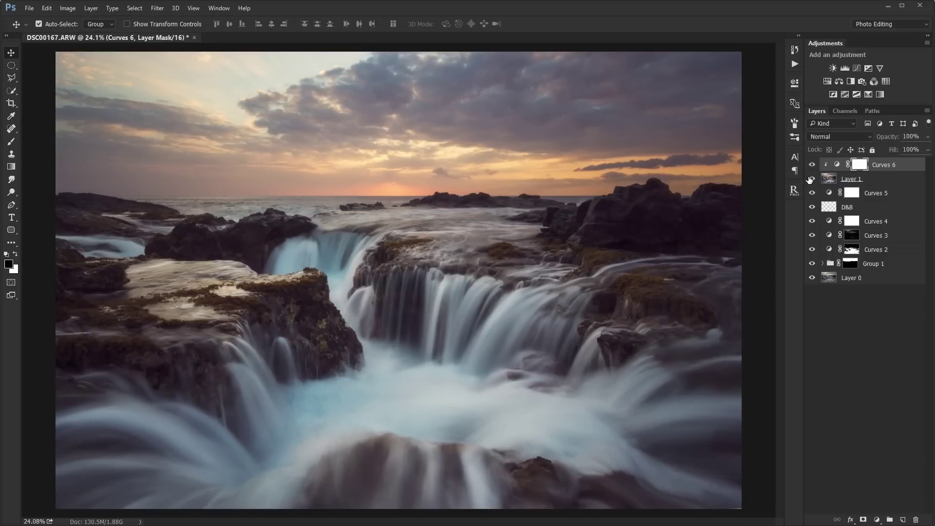
Step: Deselect all layers and draw an elliptical marquee selection spanning nearly the whole image
left_click(847, 383)
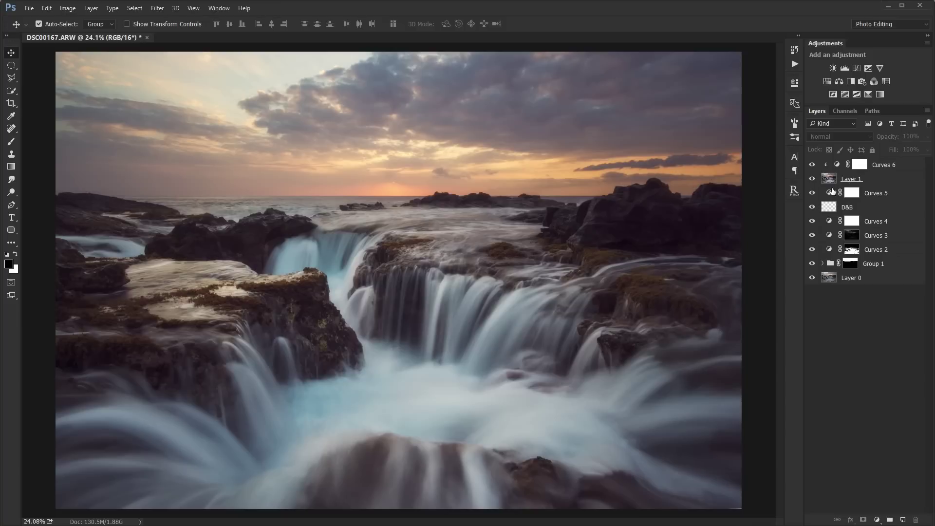
right_click(17, 68)
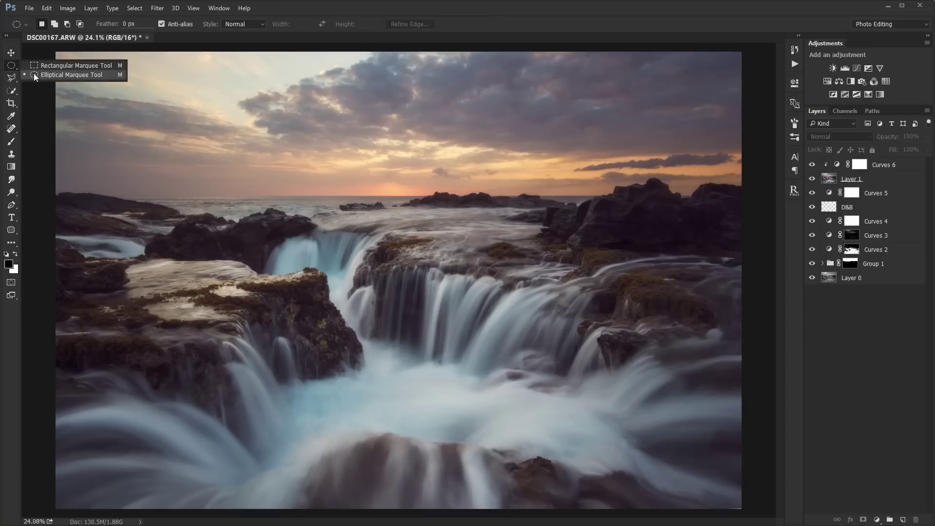
left_click(33, 74)
left_click_drag(72, 71, 739, 508)
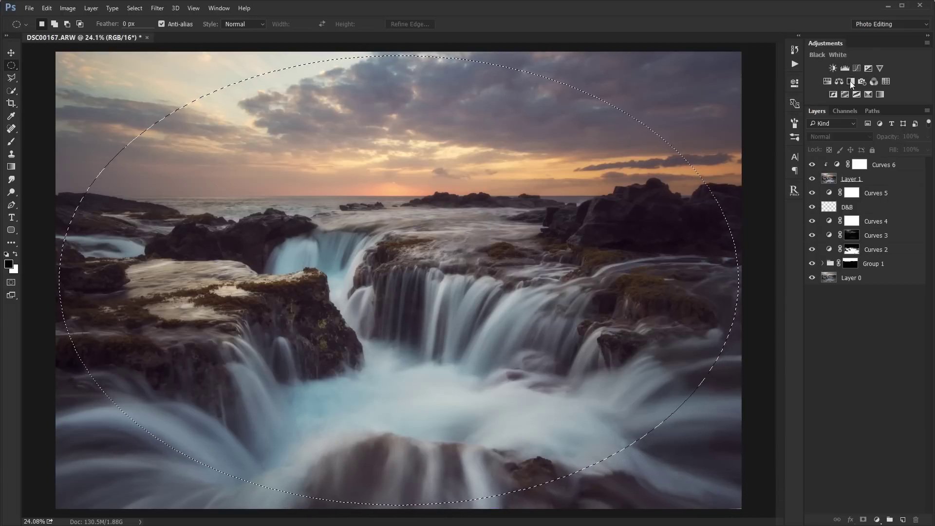
Step: Add a darkening Curves layer from the selection with a point at input 147, output 125, and invert its mask to darken the edges
left_click(857, 68)
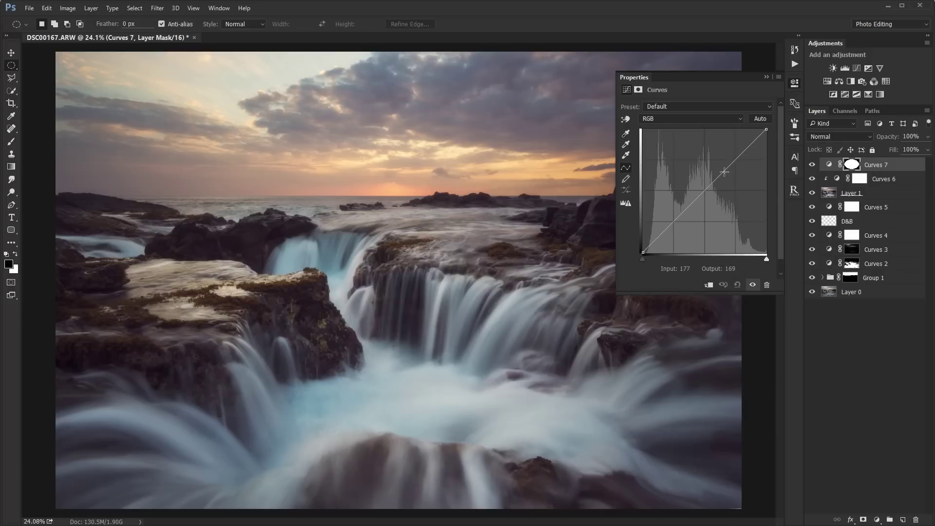
left_click_drag(725, 172, 714, 192)
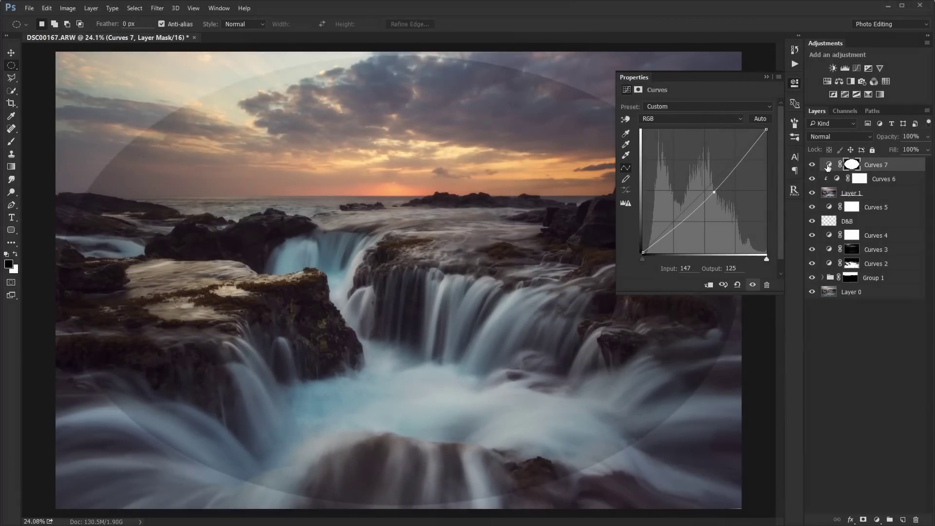
key("ctrl+i")
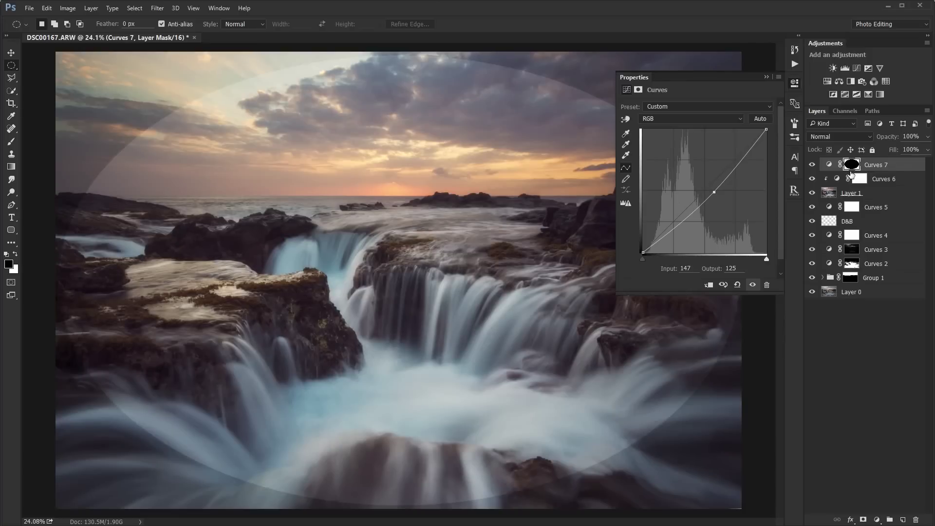
left_click(764, 77)
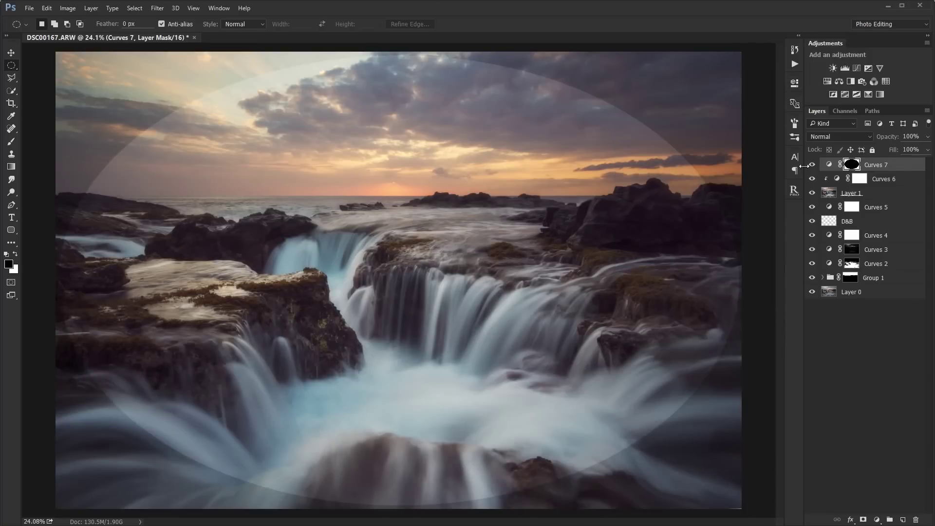
Step: Feather the Curves 7 layer mask to 689.9 px and compare the image with and without the vignette
left_click(795, 83)
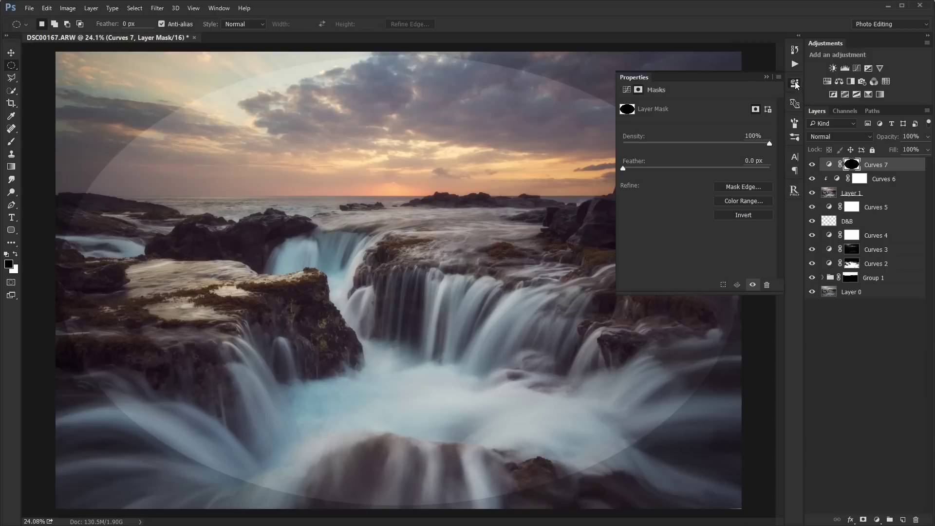
left_click_drag(689, 169, 760, 170)
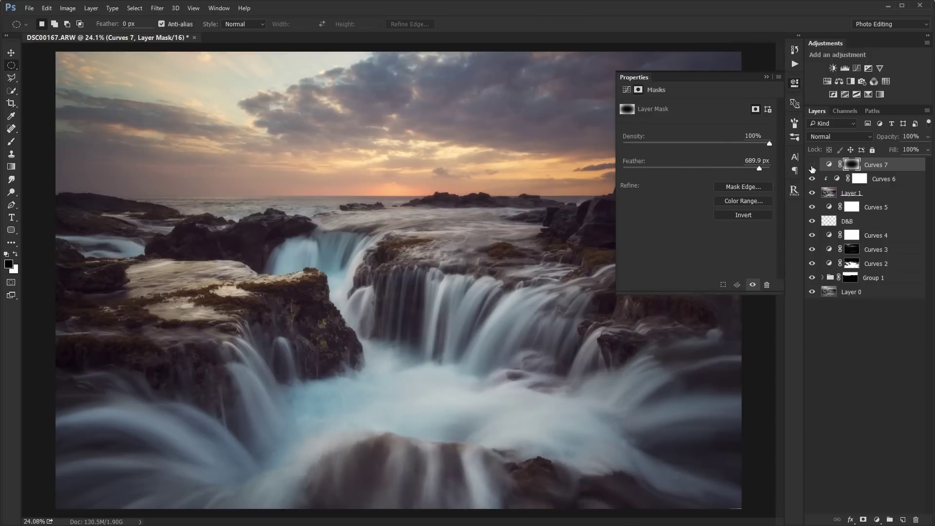
left_click(811, 165)
left_click(812, 166)
left_click(812, 166)
left_click(812, 166)
left_click(812, 166)
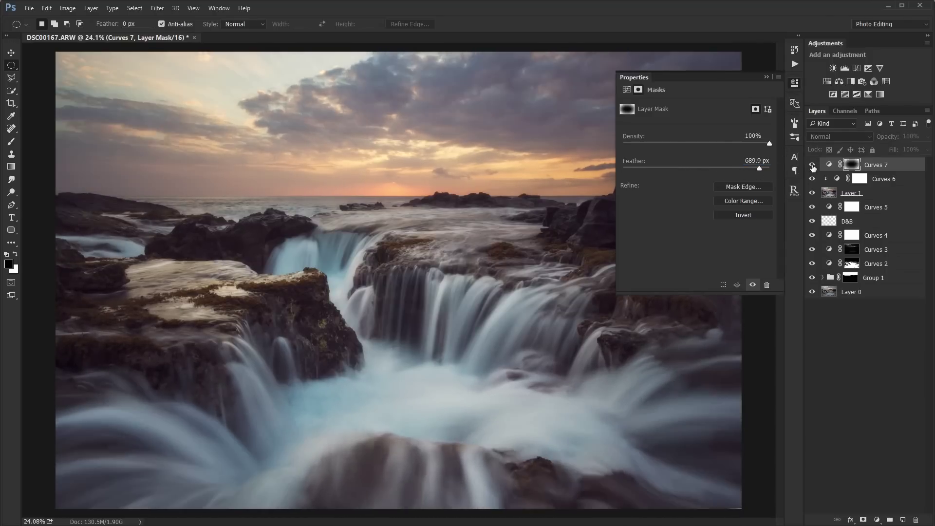
left_click(811, 165)
left_click(764, 78)
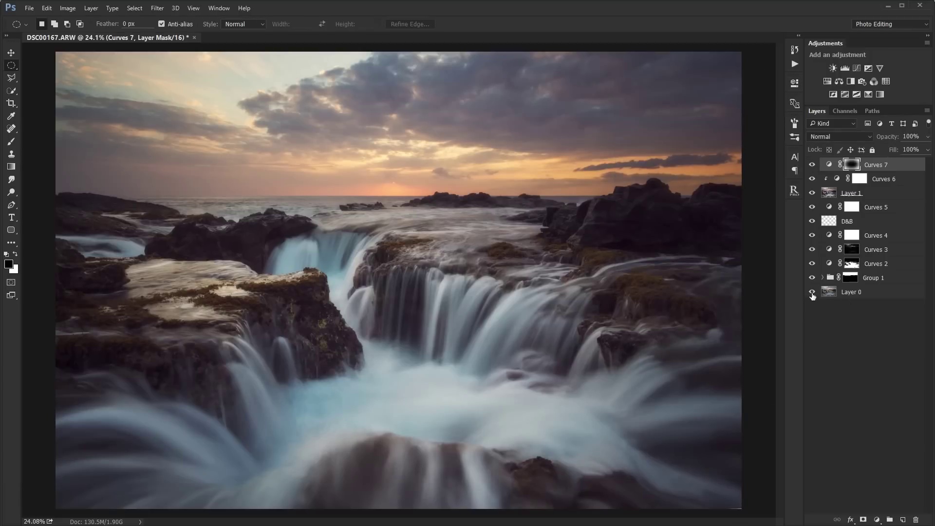
Step: Show only the original Layer 0 and expand Group 1 to inspect its Curves 1 layer
left_click(812, 292, "alt")
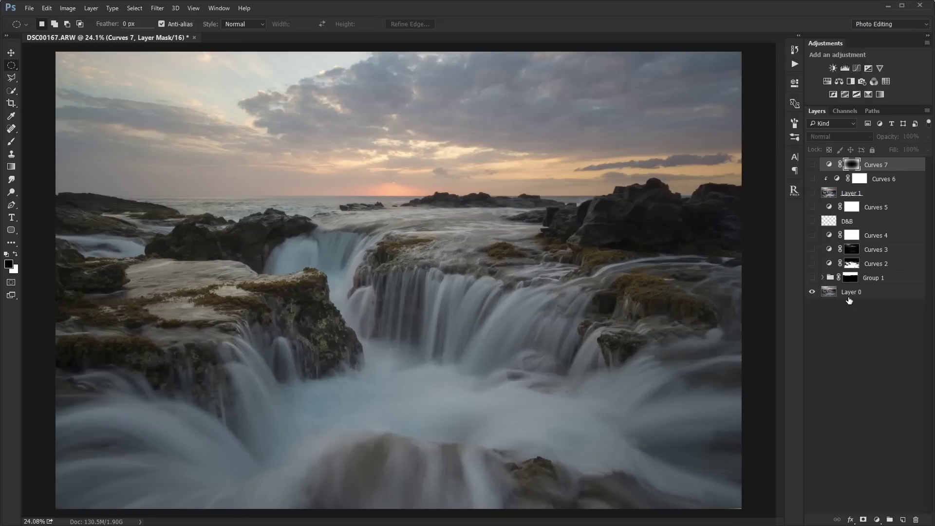
left_click(849, 295)
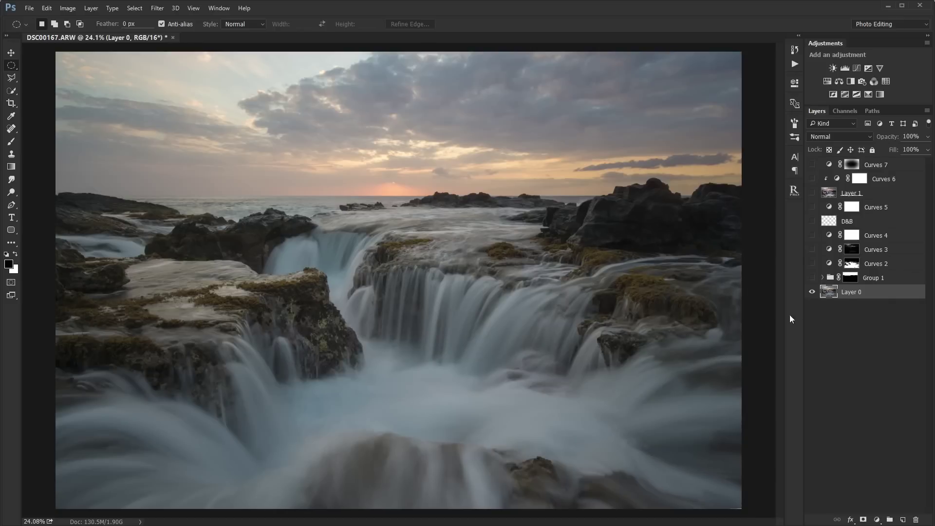
left_click(853, 278)
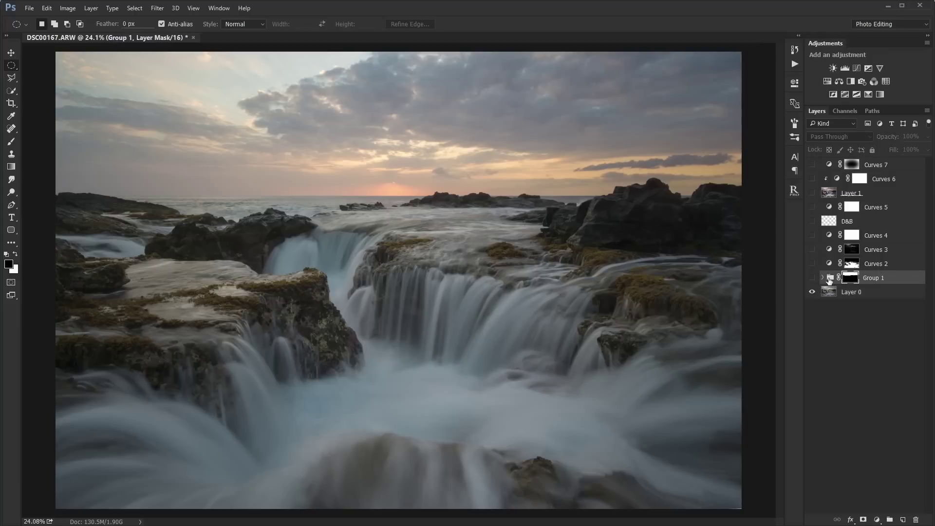
left_click(823, 278)
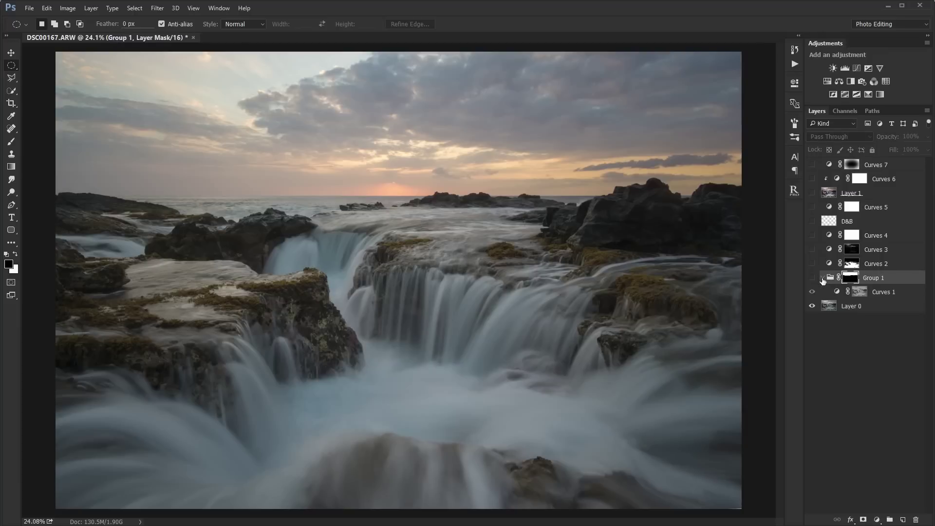
left_click(860, 293)
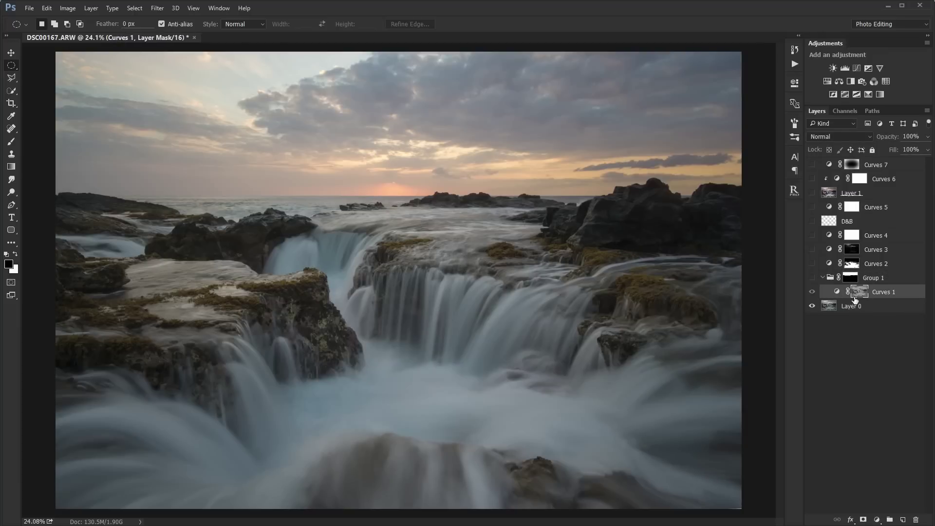
Step: Select Group 1's mask and toggle the group's visibility to review its effect on the sky, leaving it shown
left_click(851, 278)
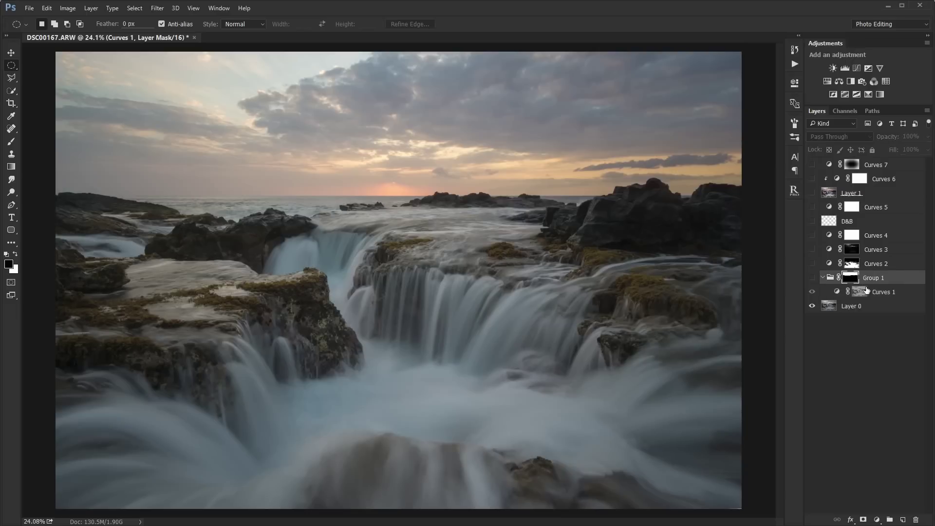
left_click(812, 278)
left_click(812, 278)
left_click(812, 278)
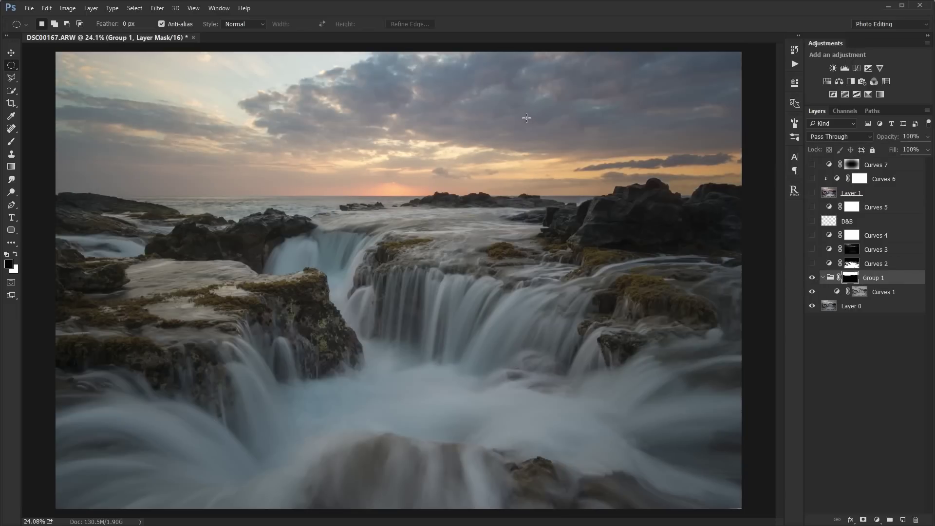
Step: Compare the image with and without Curves 2 to review its effect on the water, leaving the layer shown
left_click(859, 265)
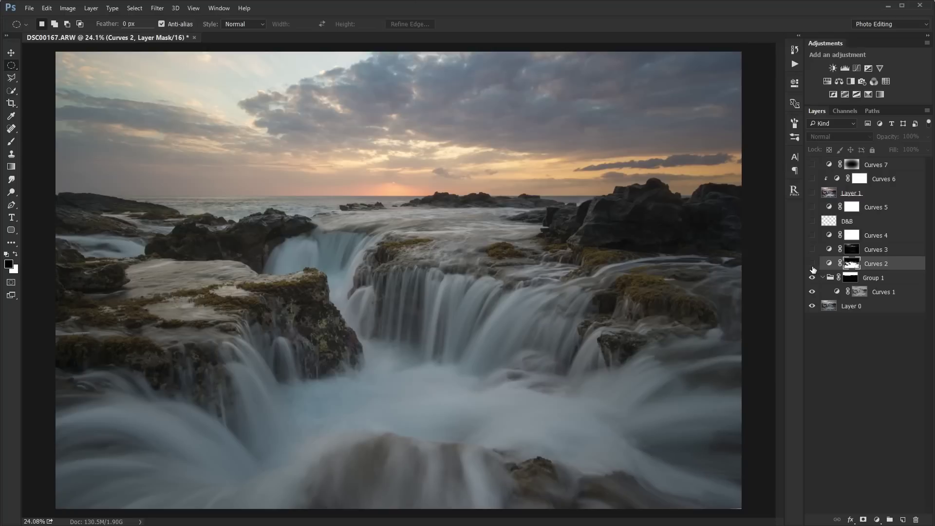
left_click(812, 264)
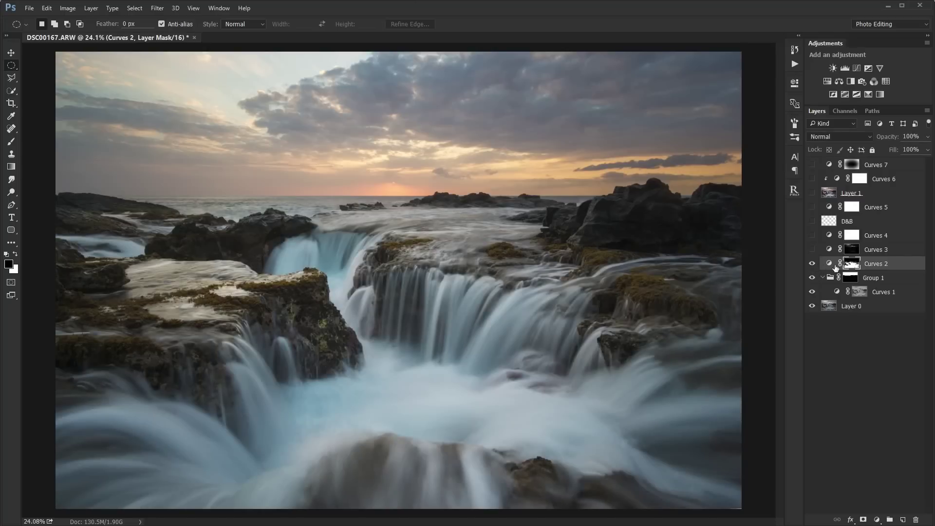
left_click(813, 266)
left_click(812, 266)
left_click(812, 264)
left_click(812, 263)
left_click(813, 265)
left_click(813, 266)
Step: Compare the image with and without Curves 3 to review its effect near the horizon, leaving the layer shown
left_click(851, 249)
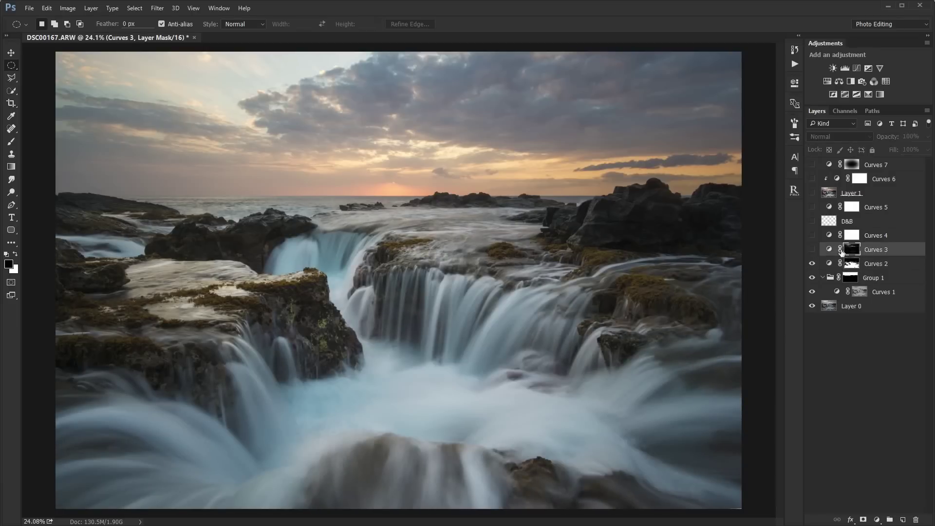
left_click(812, 251)
left_click(812, 250)
left_click(812, 251)
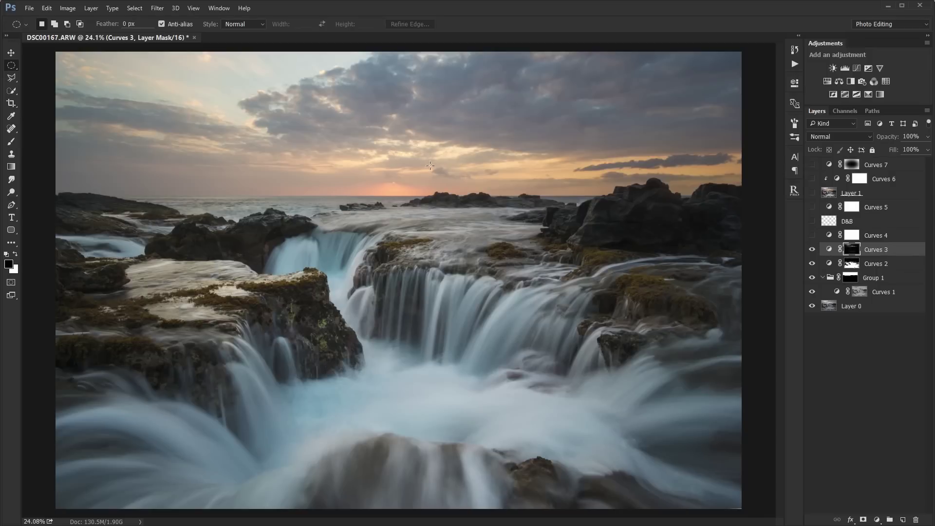
Step: Show Curves 4 and toggle its visibility to review its effect on the overall contrast, leaving it on
left_click(811, 236)
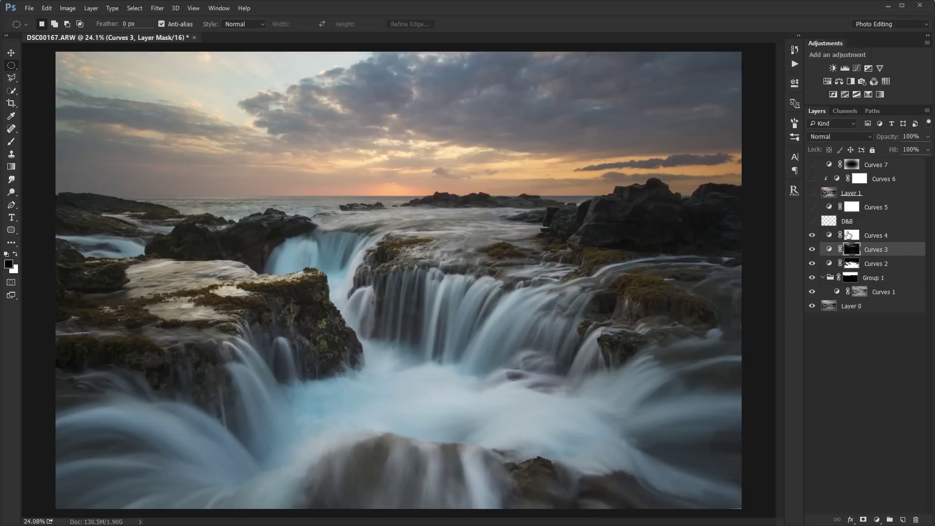
left_click(848, 235)
left_click(812, 236)
left_click(812, 236)
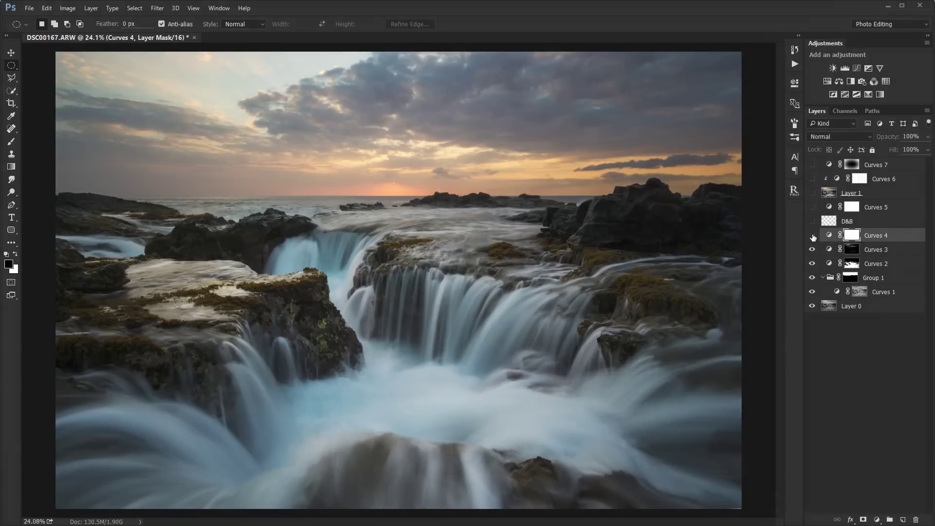
left_click(813, 237)
left_click(813, 236)
Step: Toggle the D&B layer repeatedly to review the dodging and burning, leaving it visible
left_click(850, 223)
left_click(811, 222)
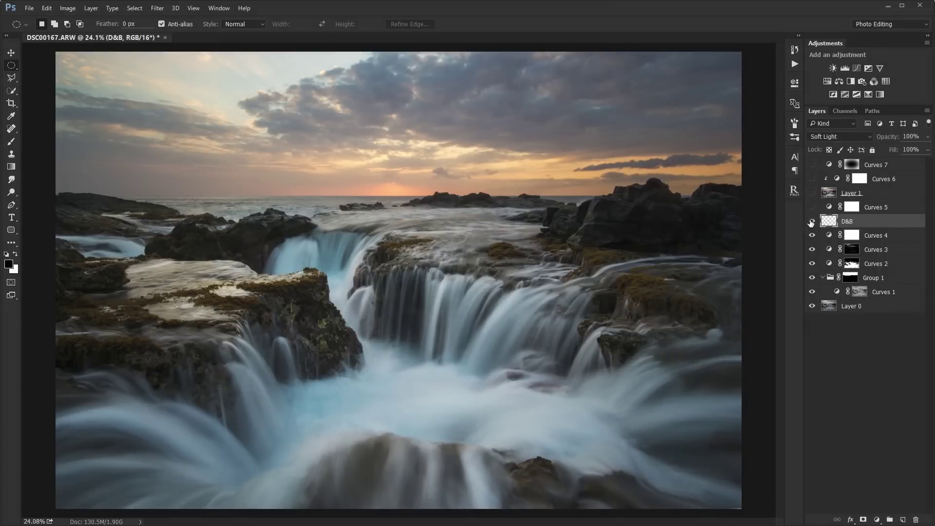
left_click(811, 223)
left_click(810, 222)
left_click(811, 222)
left_click(811, 222)
left_click(811, 223)
left_click(811, 222)
Step: Show Curves 5, Layer 1, Curves 6 and Curves 7 again to review the color toning, glow and vignette
left_click(812, 207)
left_click(879, 205)
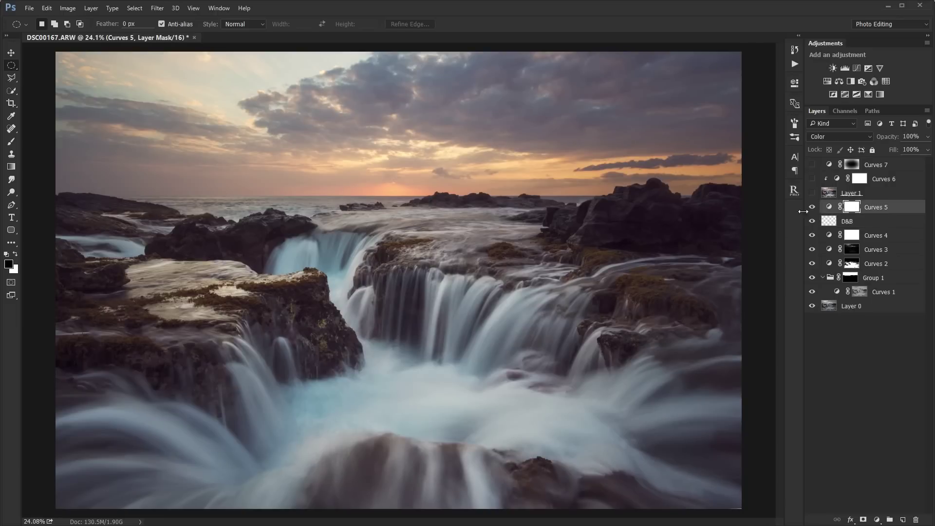
left_click(850, 193)
left_click(812, 193)
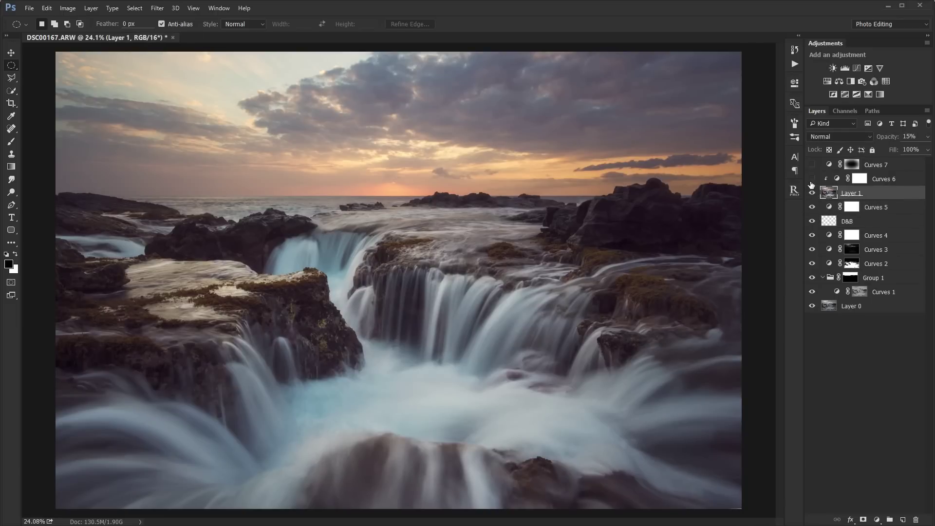
left_click(811, 178)
left_click(812, 165)
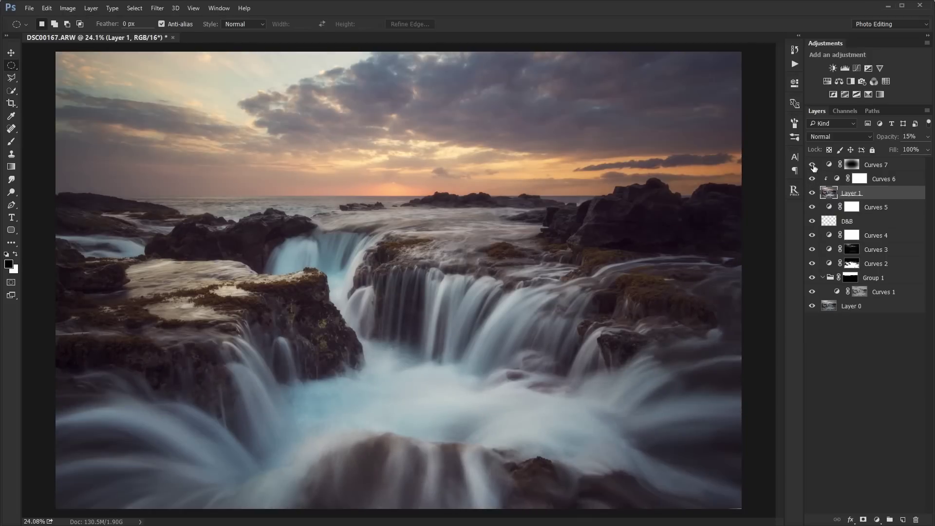